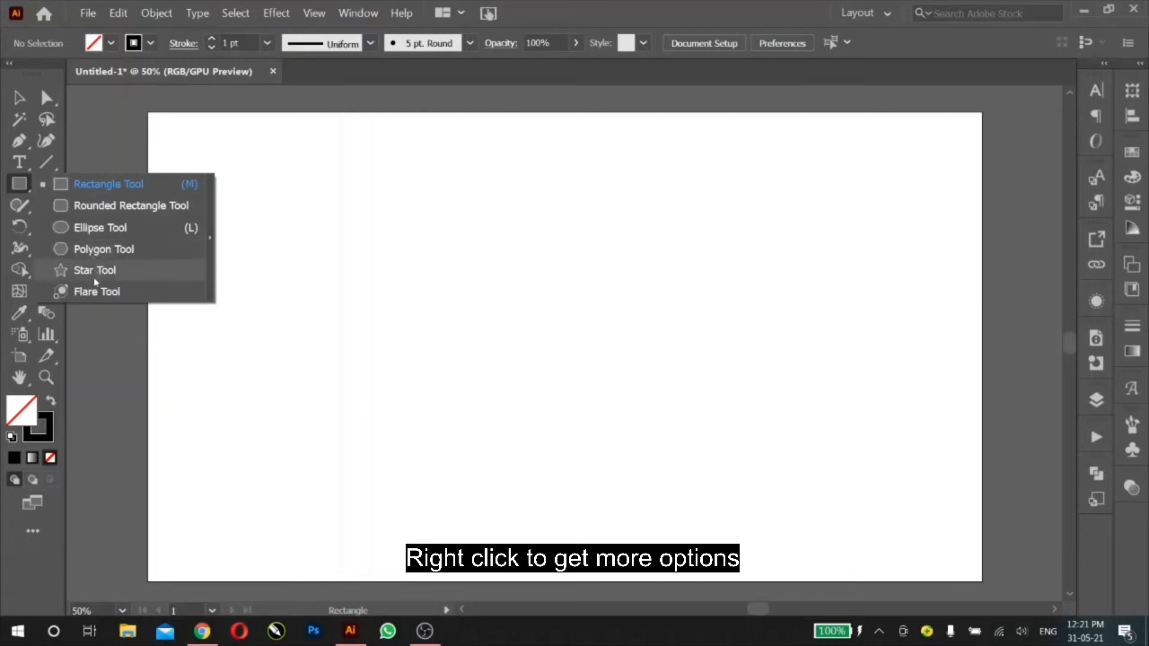
# Step: Draw seven shapes of varied proportions across the upper artboard with the Rectangle tool: two near-squares, a vertical line, a flat bar, a tall rectangle and two small ones
pyautogui.click(108, 184)
pyautogui.moveTo(176, 139); pyautogui.dragTo(239, 206)
pyautogui.moveTo(296, 144); pyautogui.dragTo(384, 243)
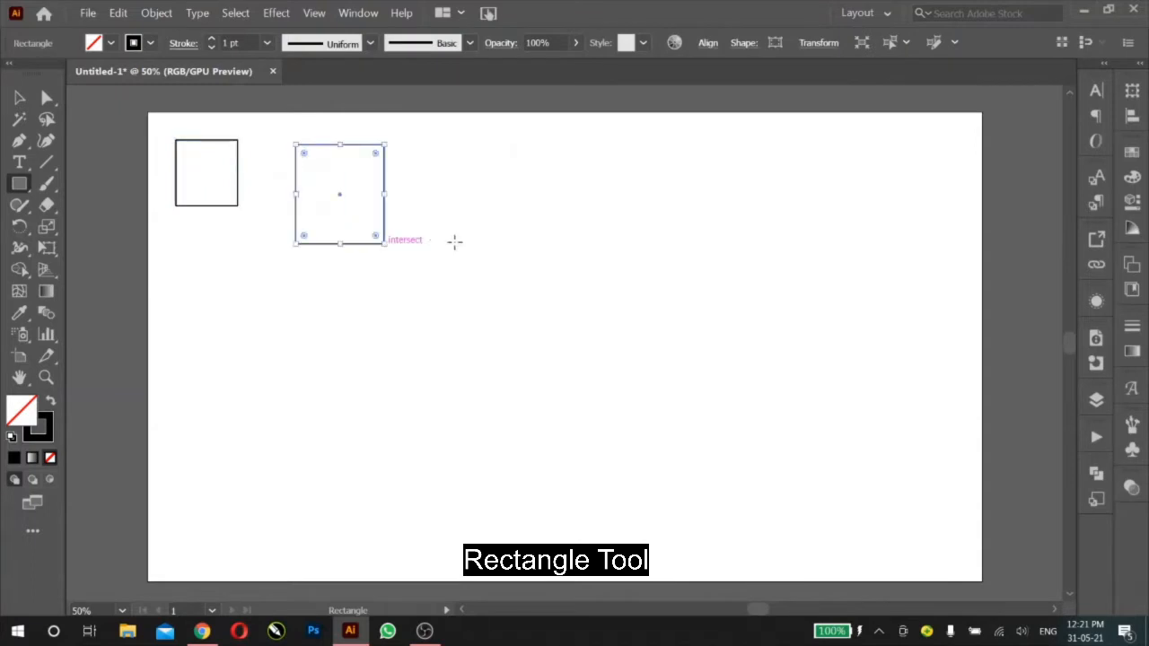
pyautogui.moveTo(464, 244); pyautogui.dragTo(465, 159)
pyautogui.moveTo(535, 195); pyautogui.dragTo(631, 215)
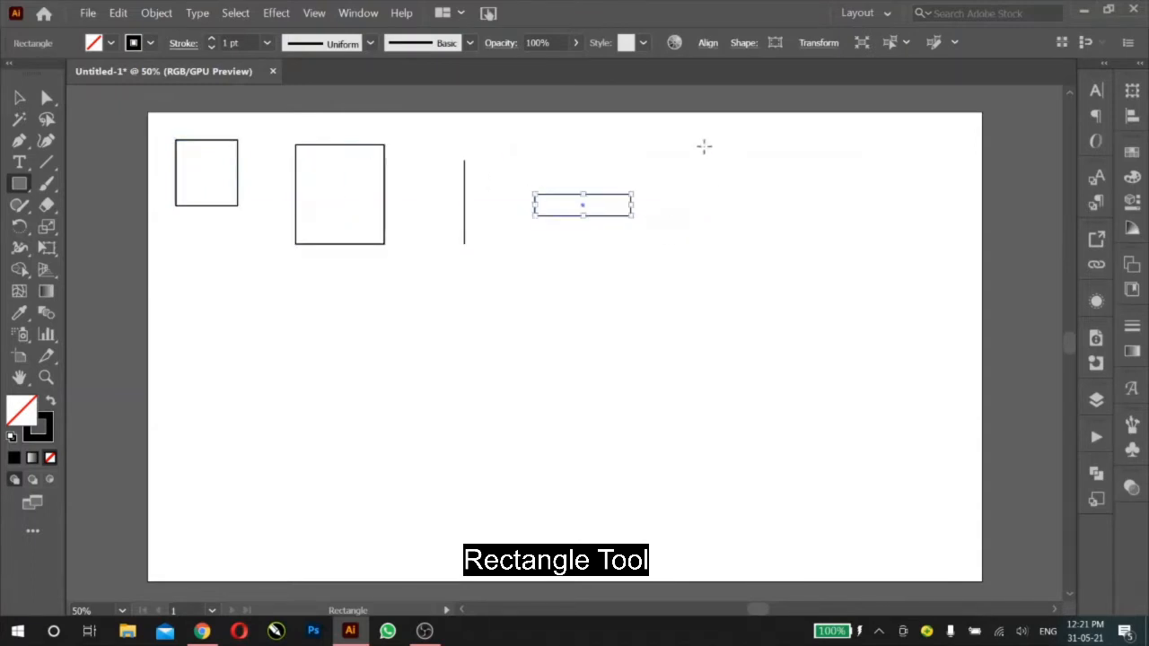
pyautogui.moveTo(703, 145); pyautogui.dragTo(790, 301)
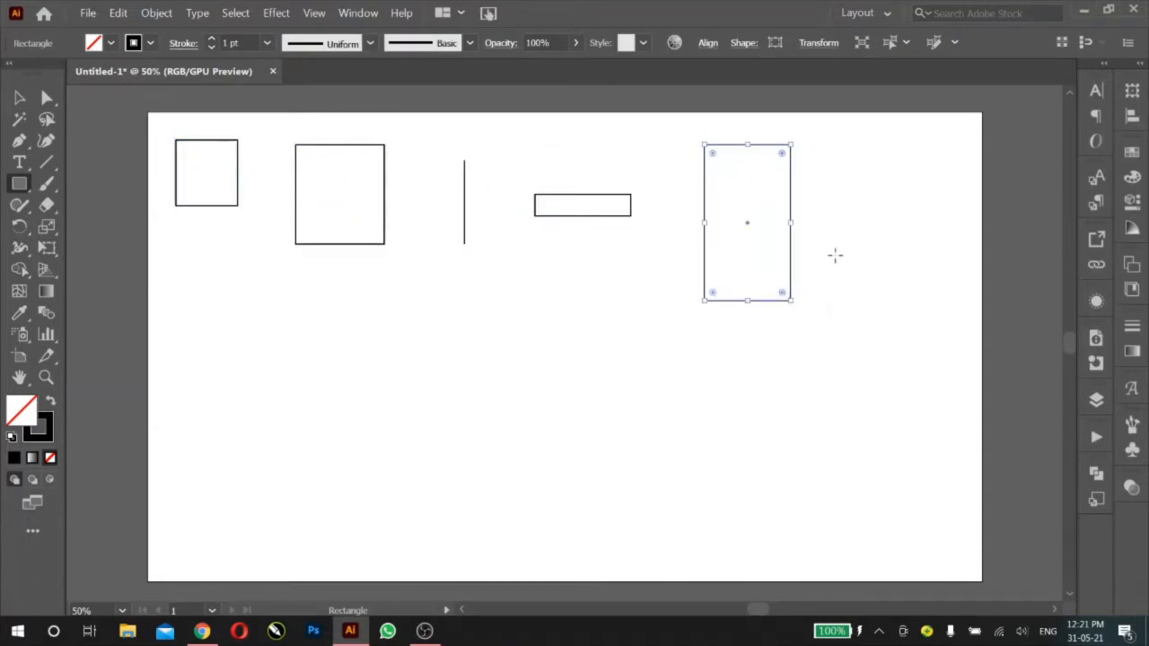
pyautogui.moveTo(851, 243); pyautogui.dragTo(921, 279)
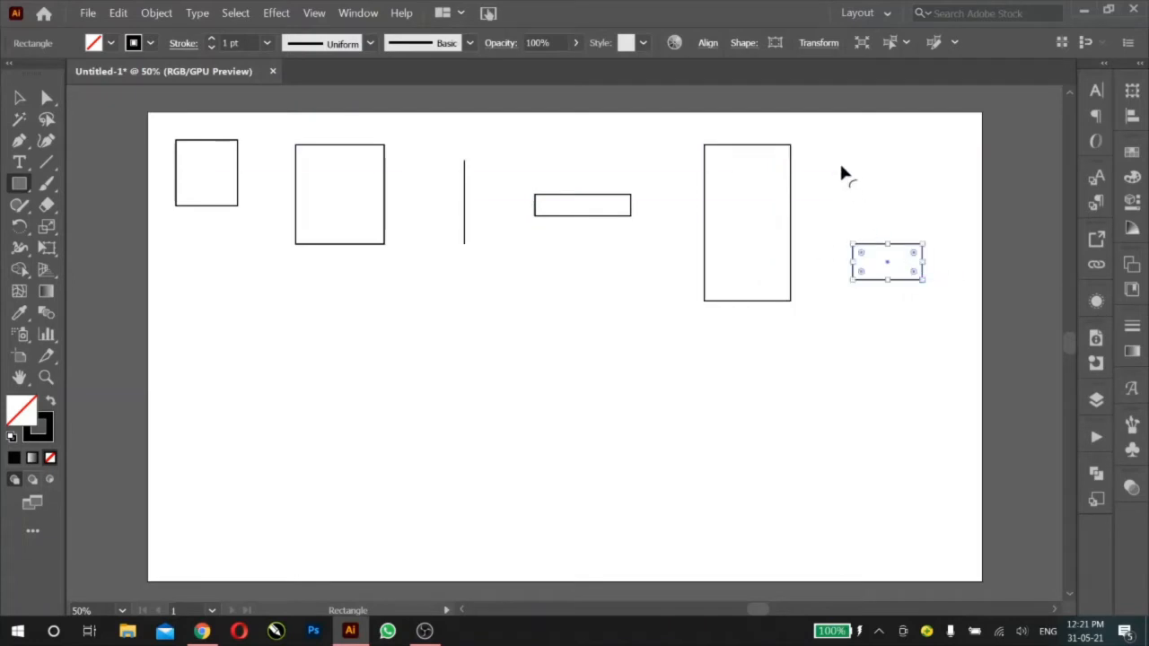
pyautogui.moveTo(856, 167); pyautogui.dragTo(915, 206)
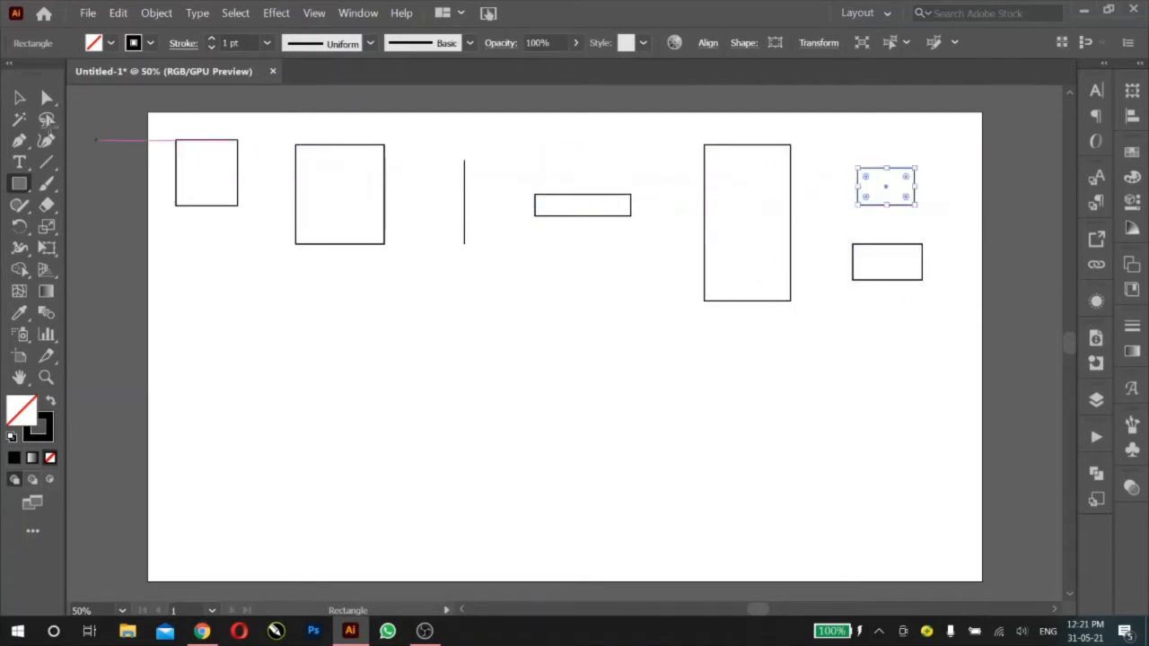
# Step: Fill the small square at the artboard's upper left with orange and the larger square beside it with pink
pyautogui.click(20, 97)
pyautogui.click(192, 132)
pyautogui.click(204, 149)
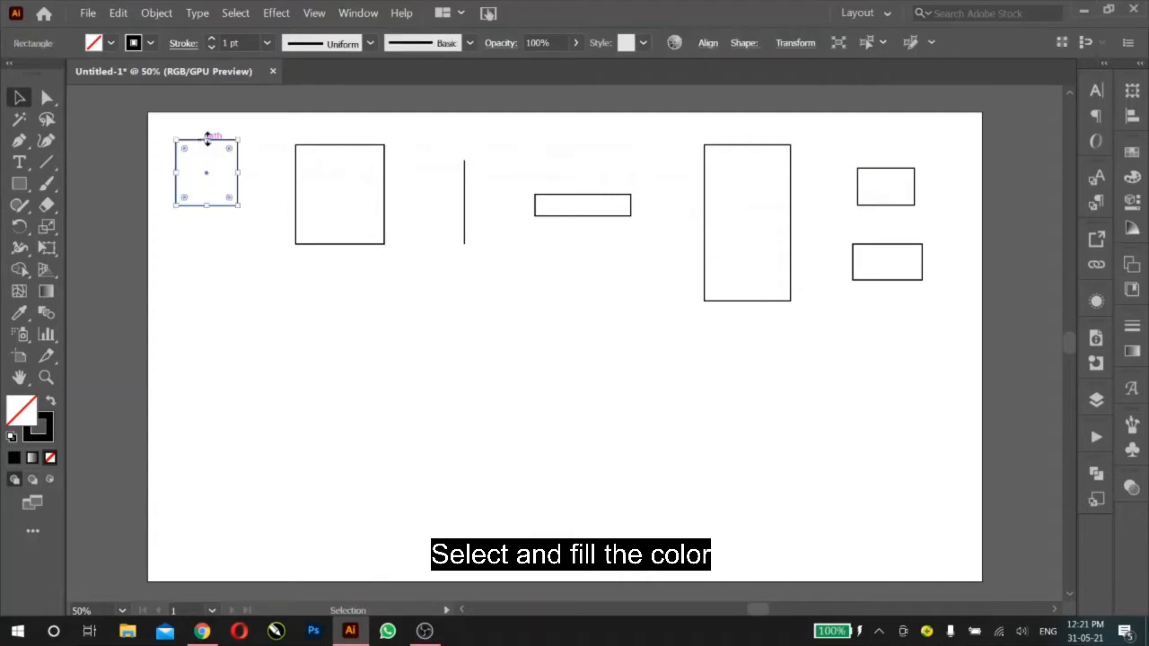
pyautogui.click(1129, 156)
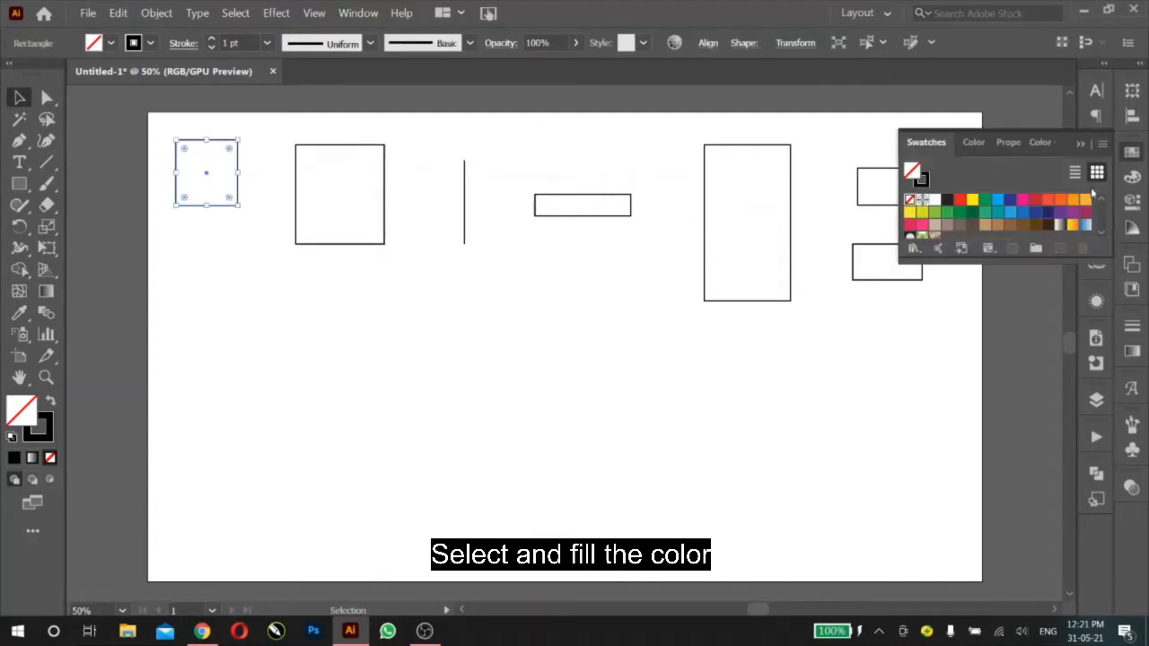
pyautogui.click(1073, 199)
pyautogui.click(386, 219)
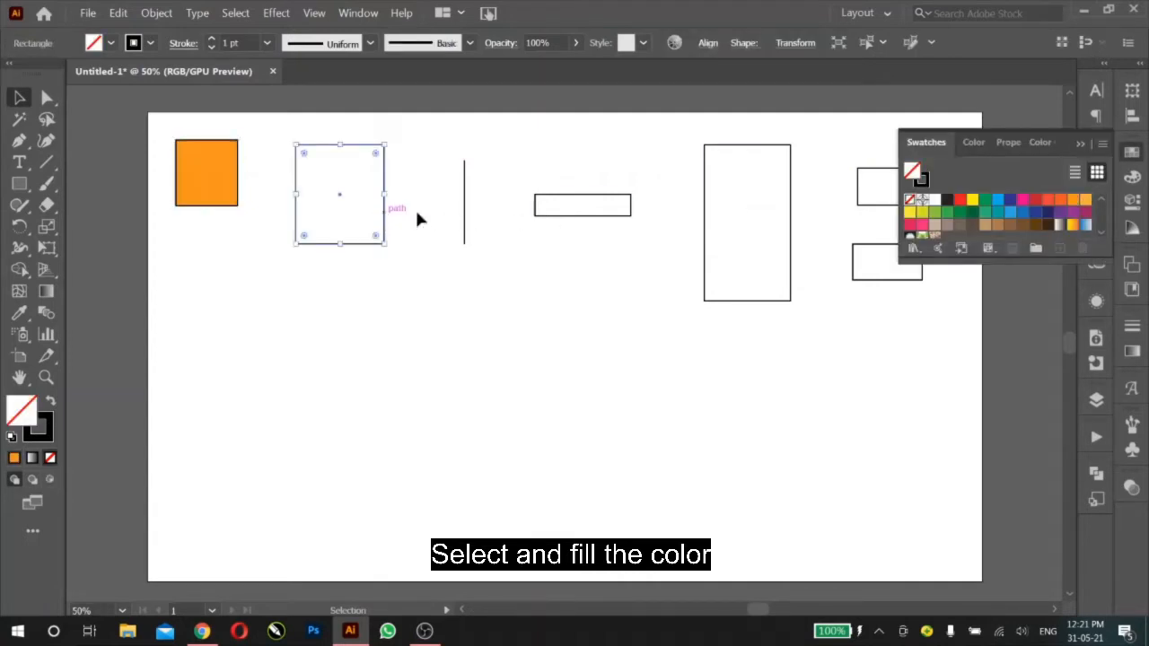
pyautogui.click(1022, 199)
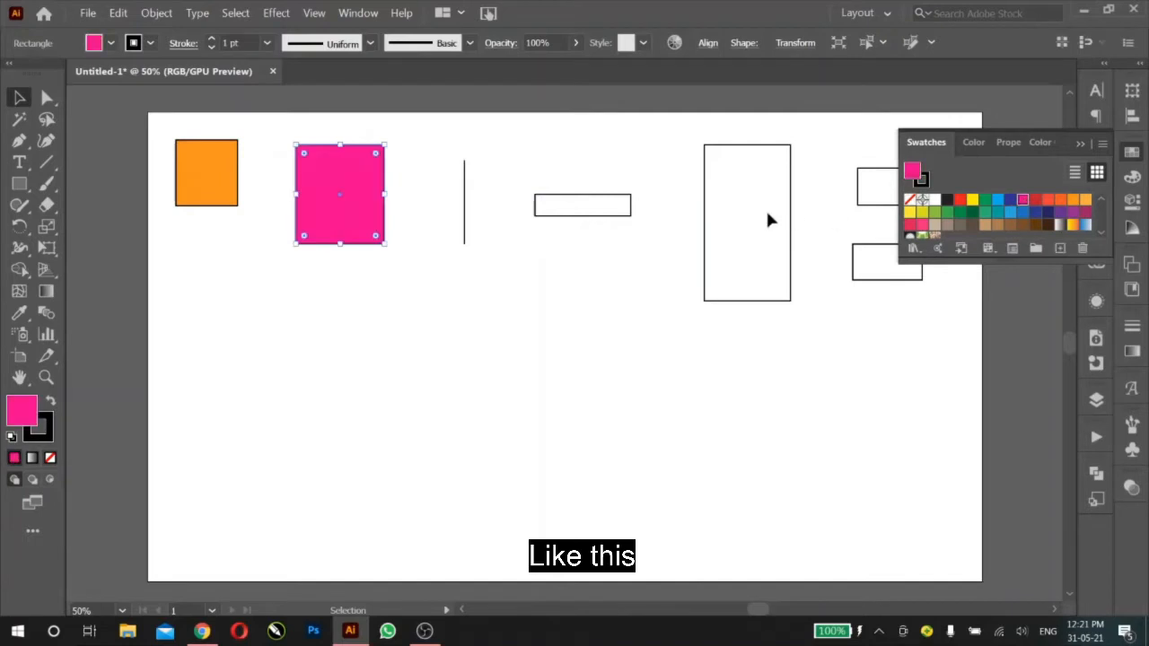
# Step: Fill the flat horizontal bar with green and the tall rectangle with light brown
pyautogui.click(634, 219)
pyautogui.click(630, 216)
pyautogui.click(944, 213)
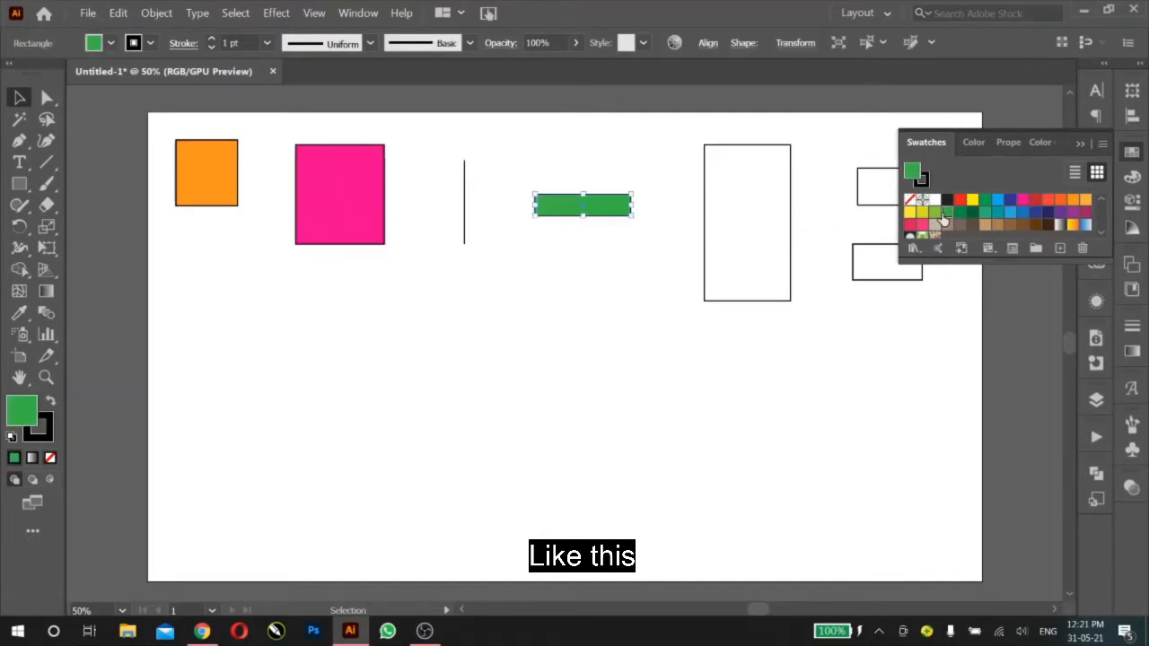
pyautogui.click(790, 222)
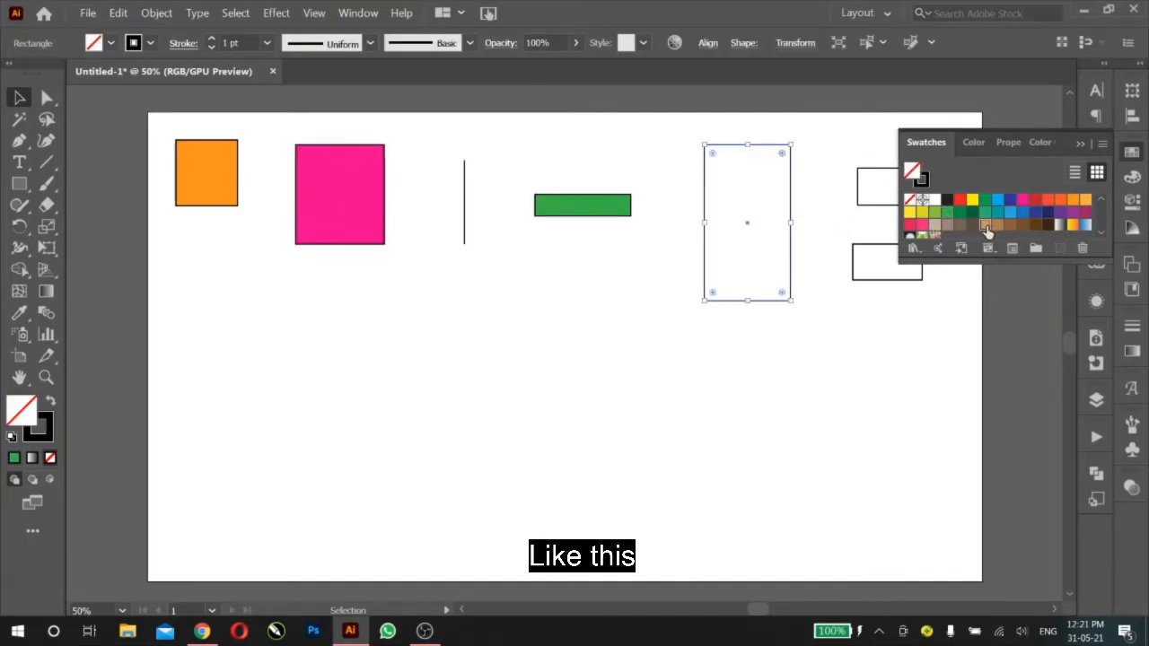
pyautogui.click(985, 224)
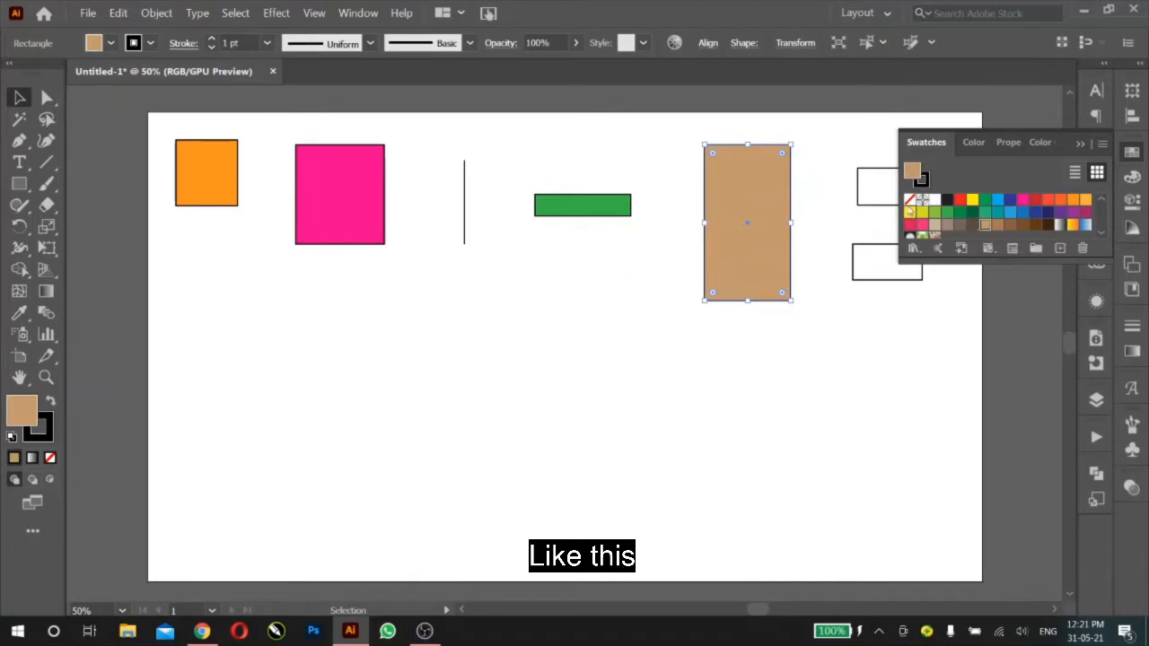
pyautogui.click(1080, 144)
# Step: Select the two small unfilled rectangles together and fill both with dark blue
pyautogui.moveTo(835, 136); pyautogui.dragTo(936, 314)
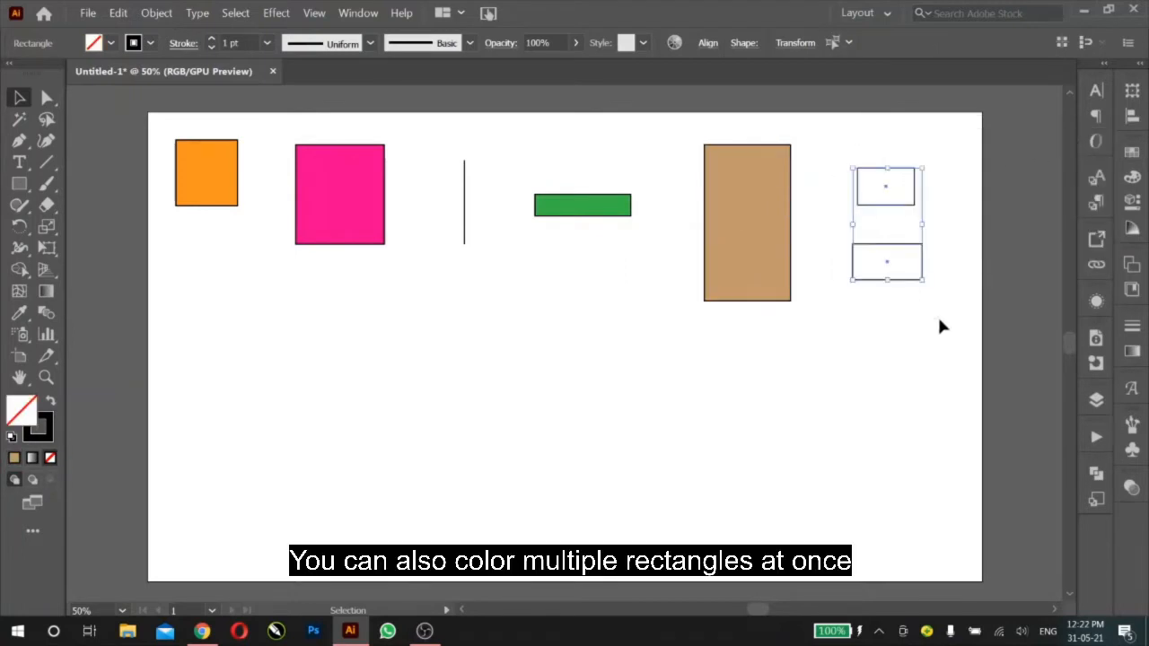
pyautogui.click(1131, 153)
pyautogui.click(1044, 224)
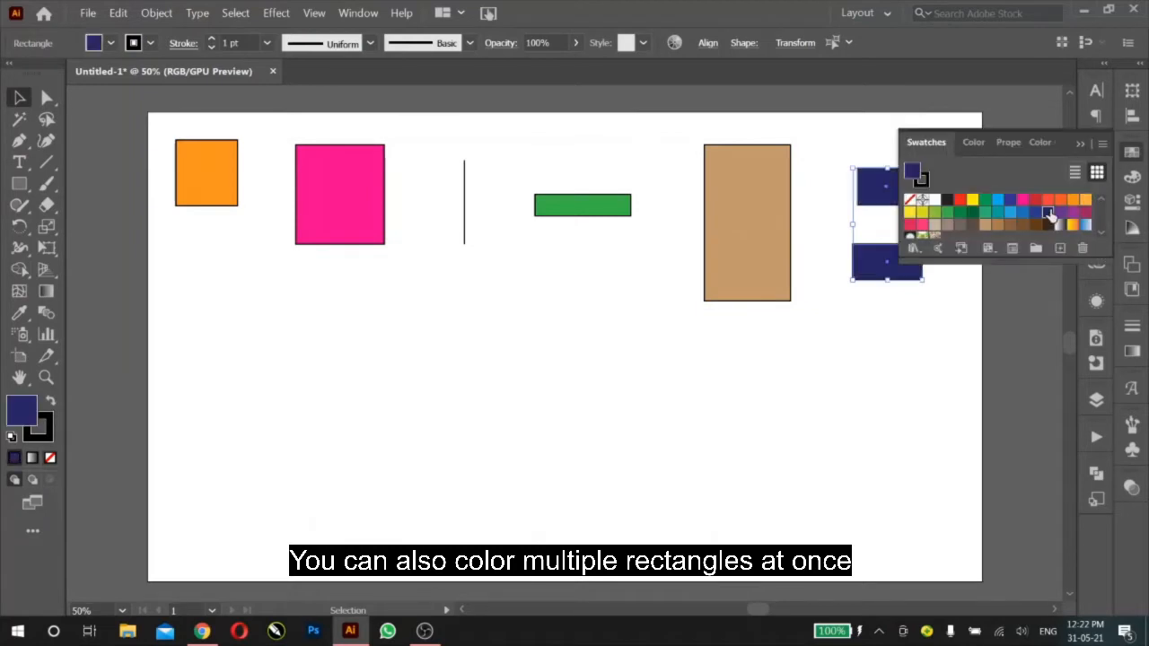
pyautogui.click(1079, 144)
pyautogui.click(931, 231)
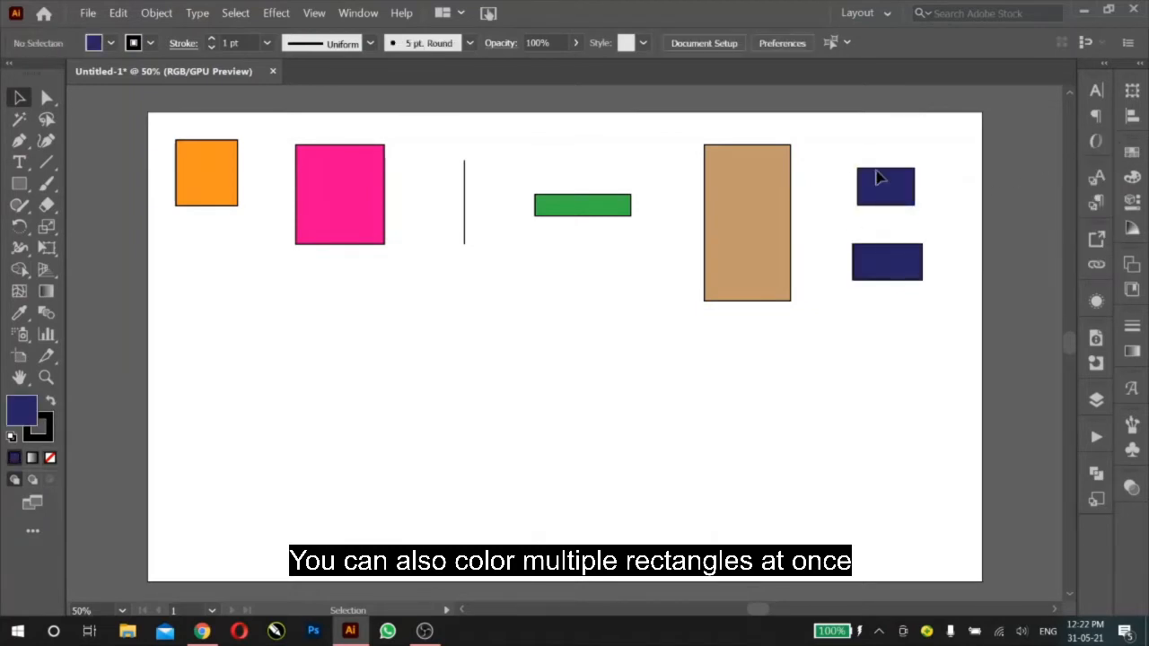
# Step: Set the orange square's stroke weight to 5 pt and apply the elliptical width profile that tapers at both ends
pyautogui.click(234, 201)
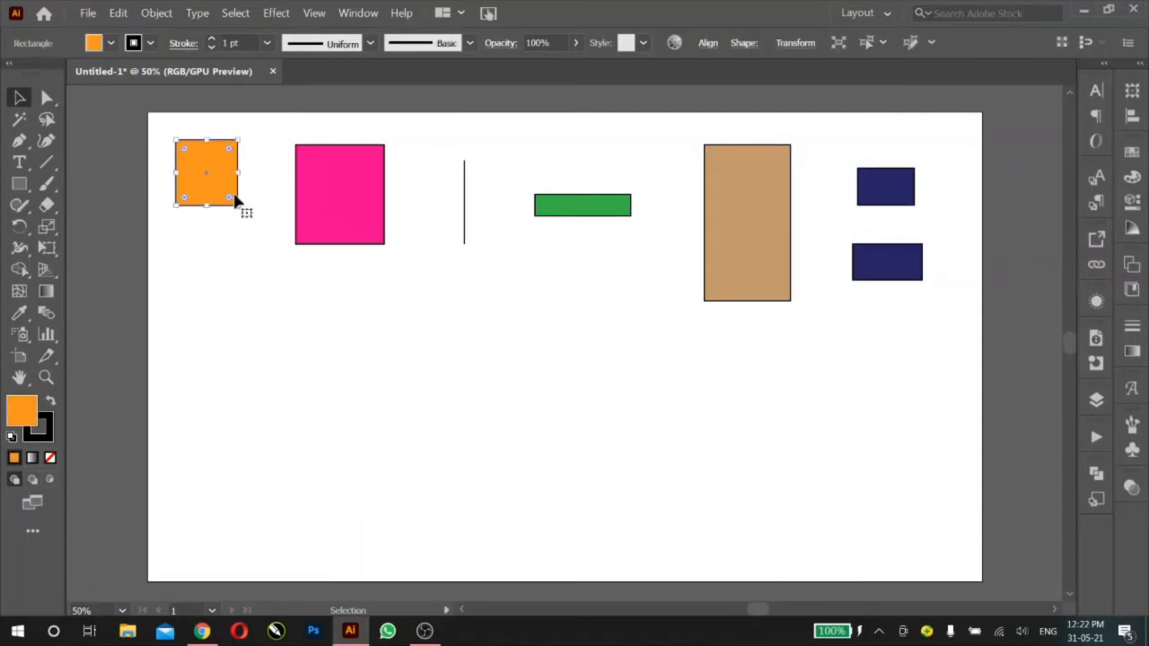
pyautogui.click(266, 43)
pyautogui.click(279, 190)
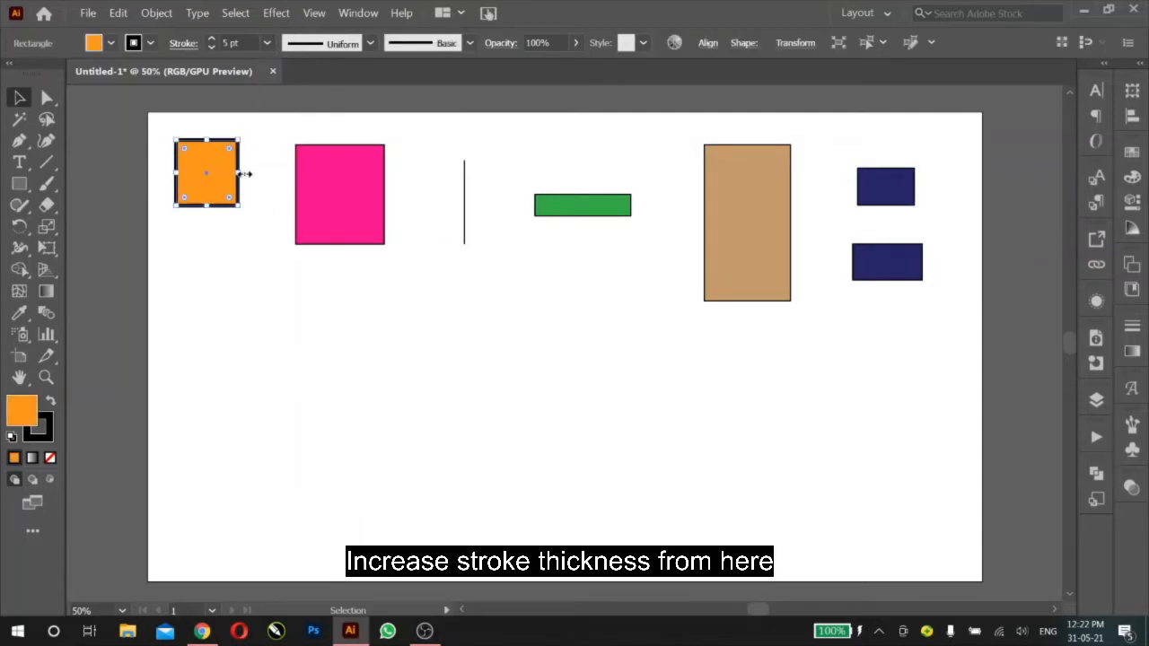
pyautogui.click(367, 43)
pyautogui.click(339, 100)
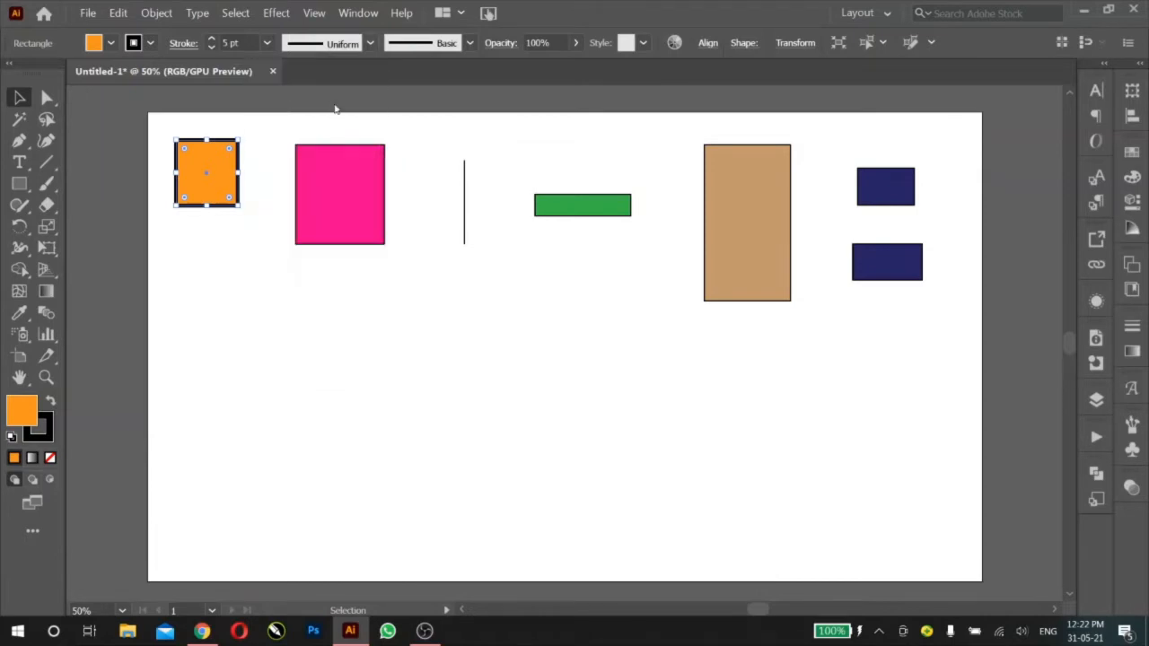
pyautogui.click(278, 119)
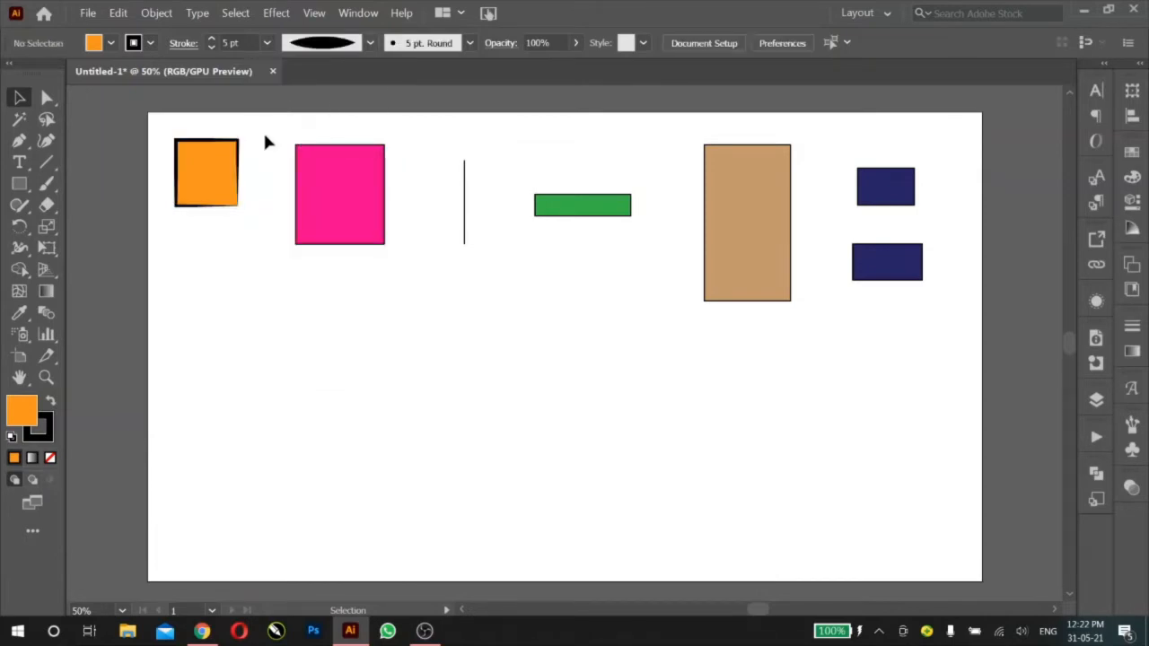
# Step: Remove the stroke from the orange square by setting its stroke colour to None
pyautogui.click(236, 170)
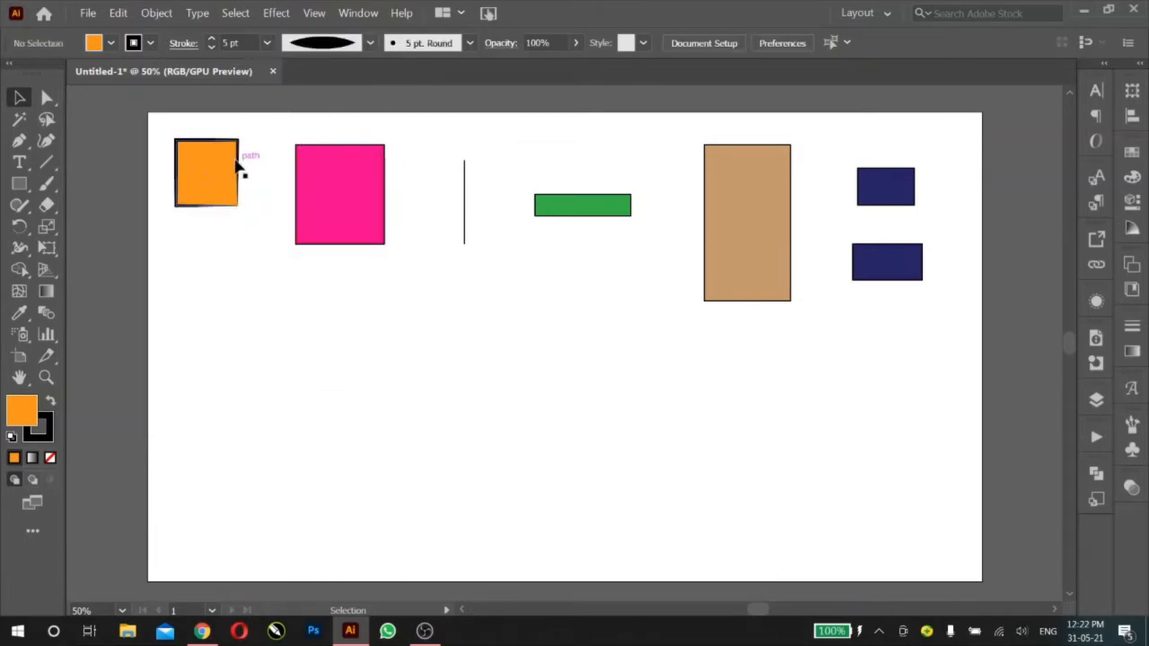
pyautogui.click(38, 425)
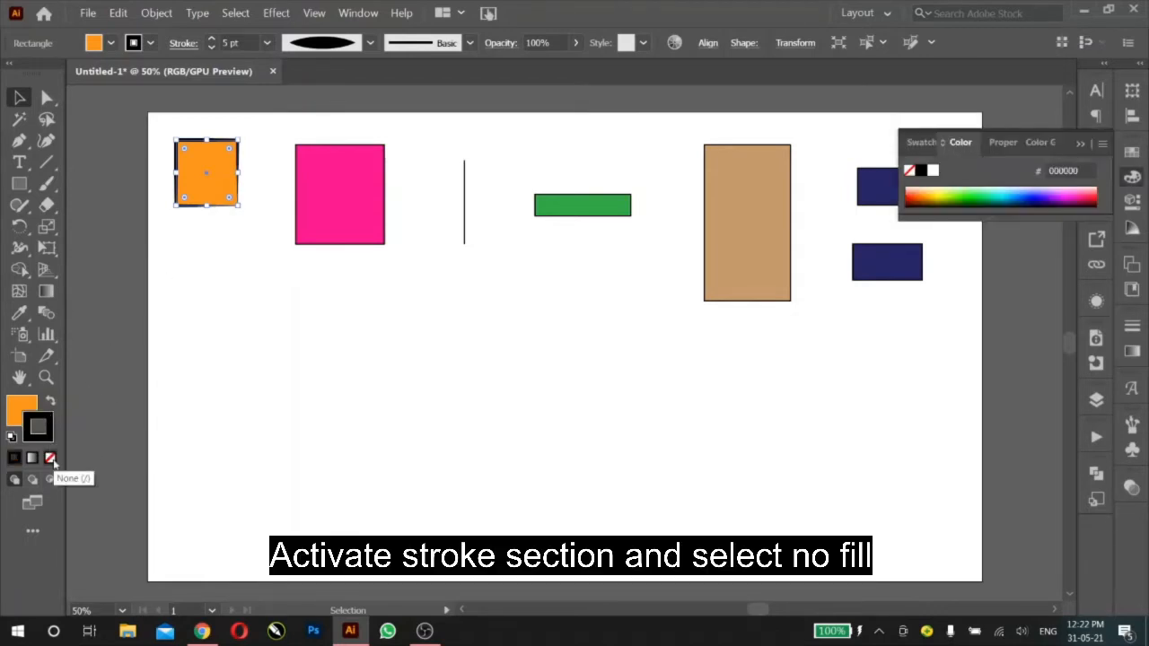
pyautogui.click(50, 458)
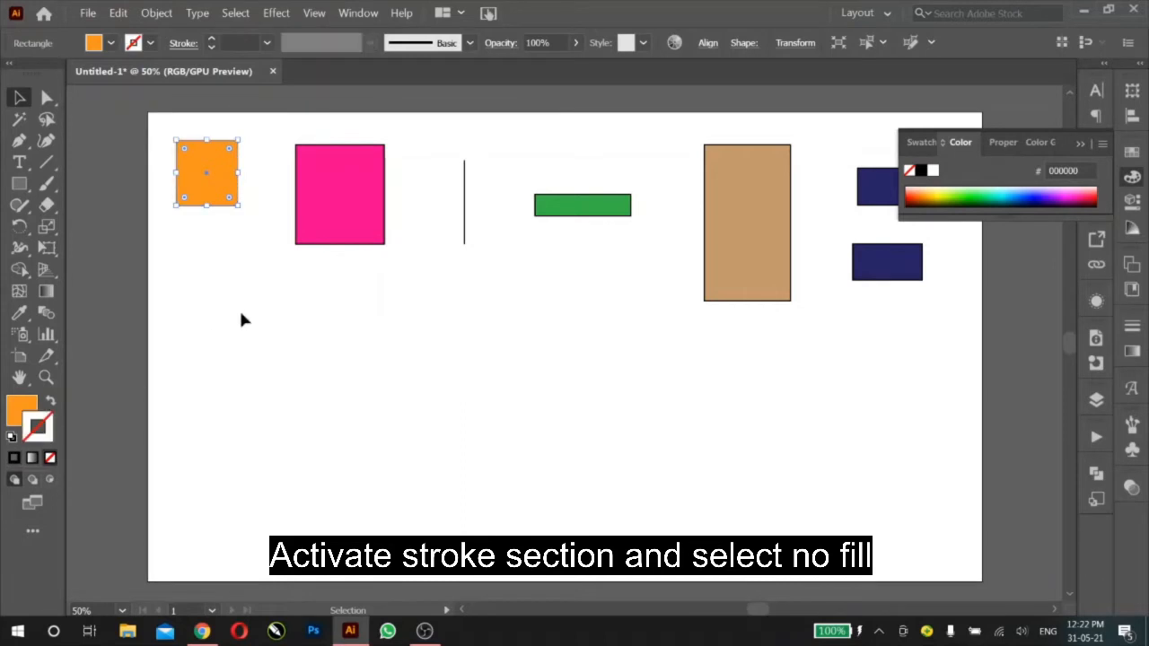
# Step: Enlarge the orange square into a taller rectangle from its lower-right corner, deselect it and make the fill colour active
pyautogui.moveTo(239, 205); pyautogui.dragTo(275, 274)
pyautogui.click(321, 312)
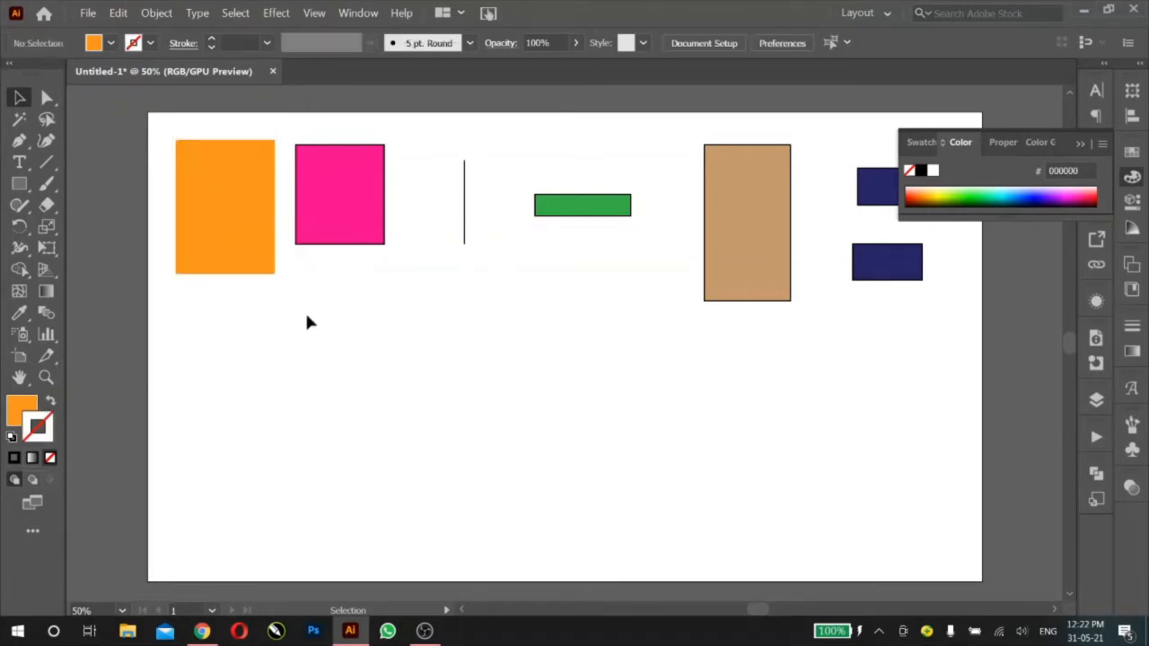
pyautogui.click(33, 405)
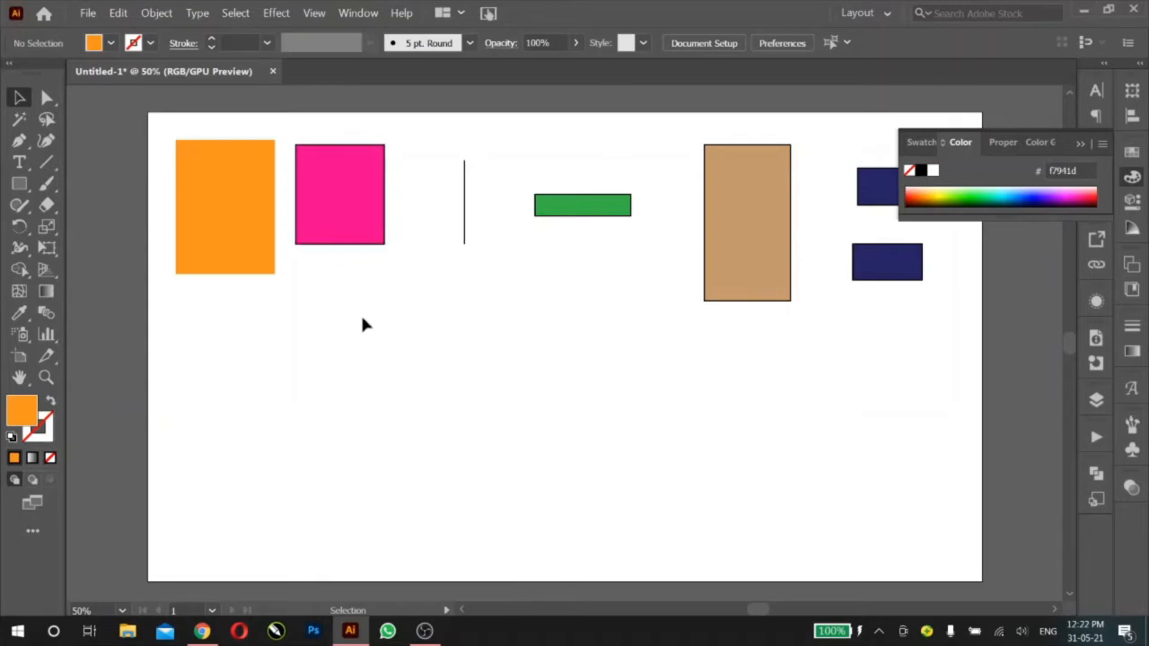
# Step: Move the pink square to the empty area below the other shapes and scale it up proportionally
pyautogui.moveTo(366, 243); pyautogui.dragTo(441, 462)
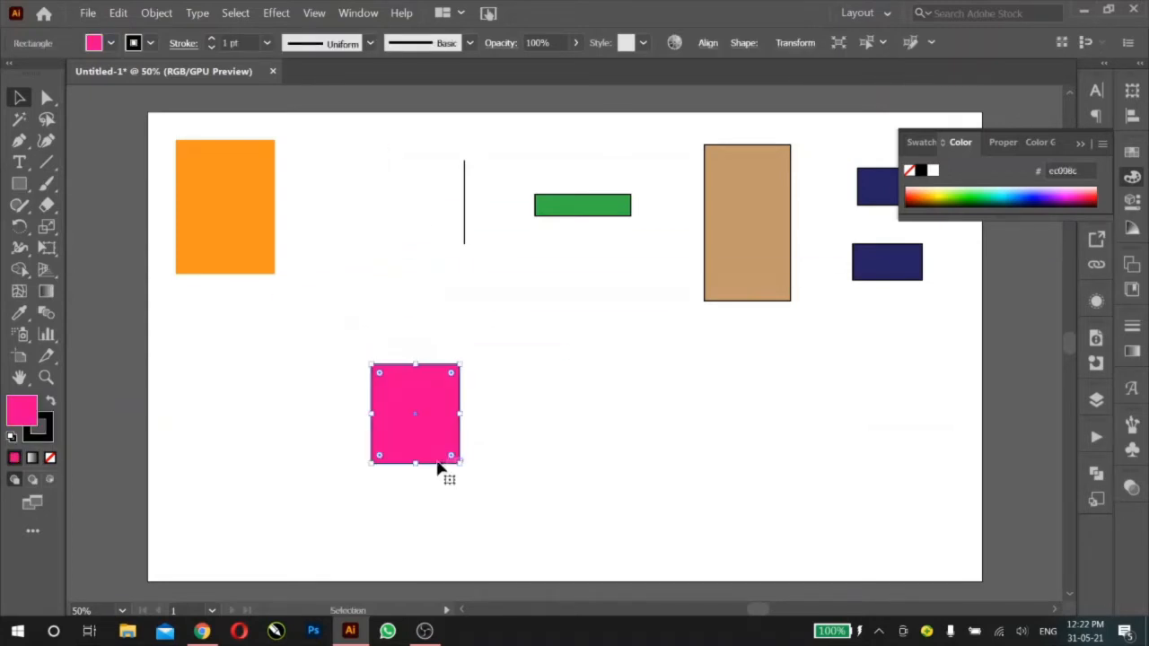
pyautogui.scroll(1, 444, 466)
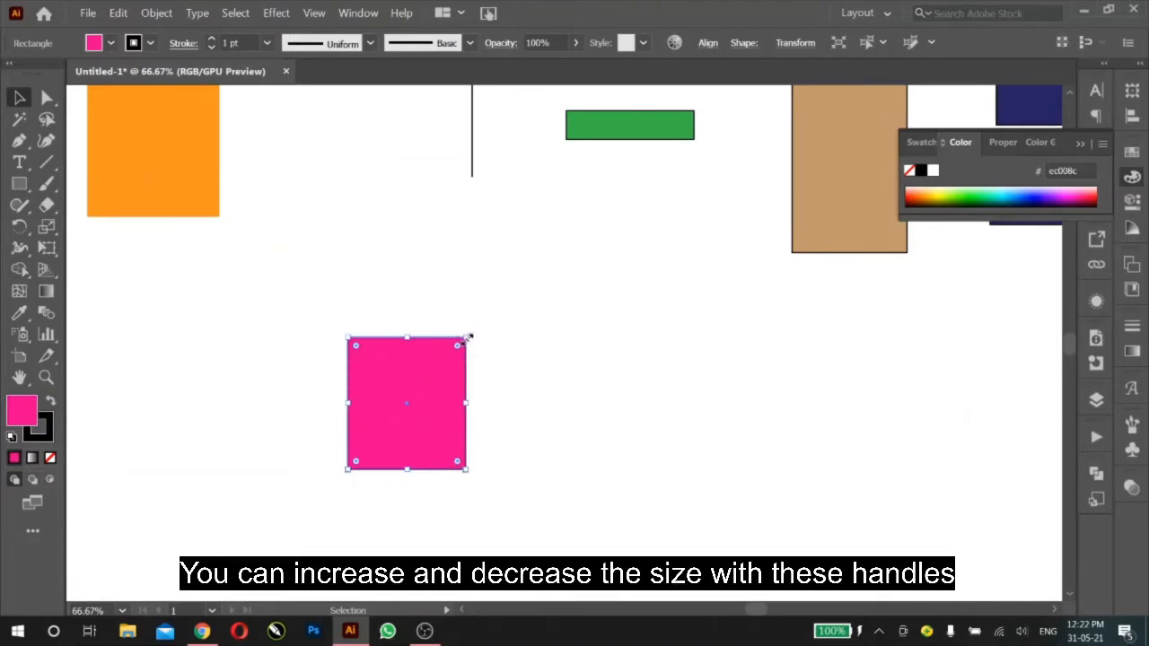
pyautogui.moveTo(467, 338)
pyautogui.mouseDown()
pyautogui.moveTo(538, 254)
pyautogui.moveTo(597, 212)
pyautogui.moveTo(447, 363)
pyautogui.moveTo(574, 248)
pyautogui.moveTo(510, 299)
pyautogui.mouseUp()
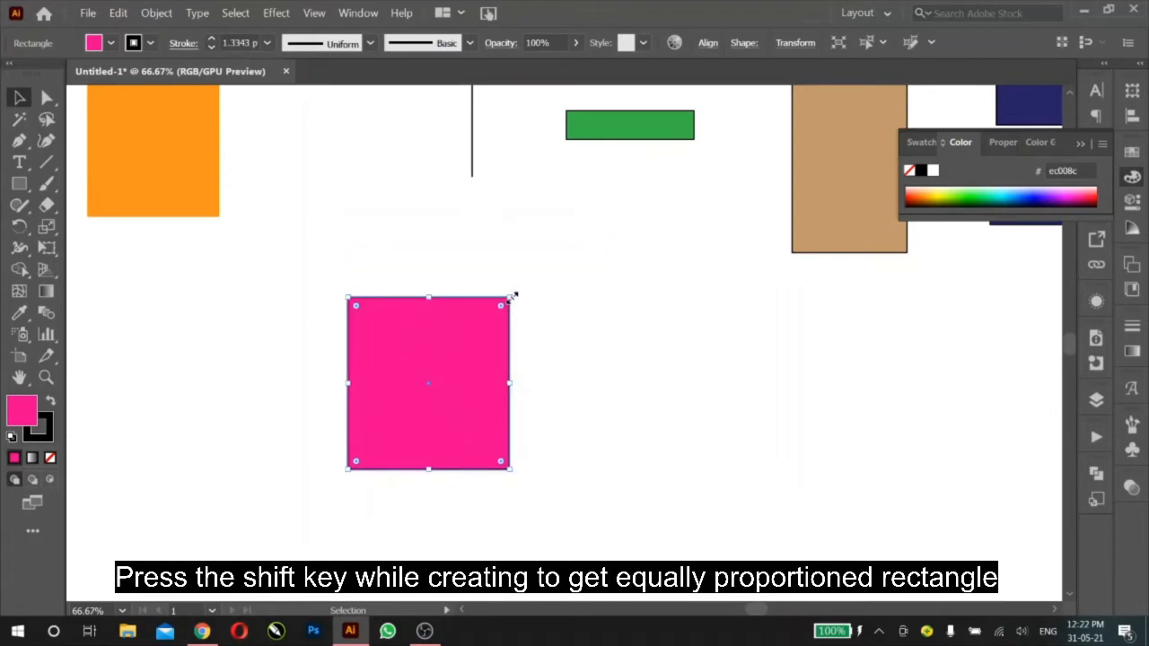
pyautogui.moveTo(514, 294); pyautogui.dragTo(544, 265)
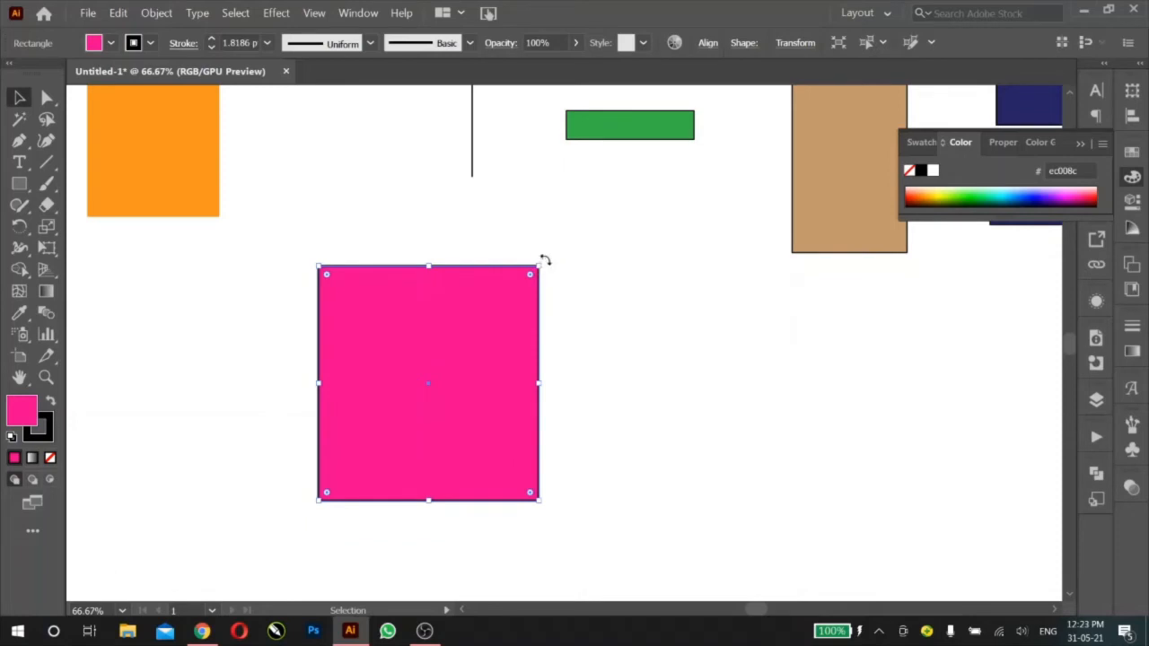
# Step: Rotate the pink square clockwise so it stands as a tilted diamond, and deselect it
pyautogui.moveTo(544, 260); pyautogui.dragTo(575, 366)
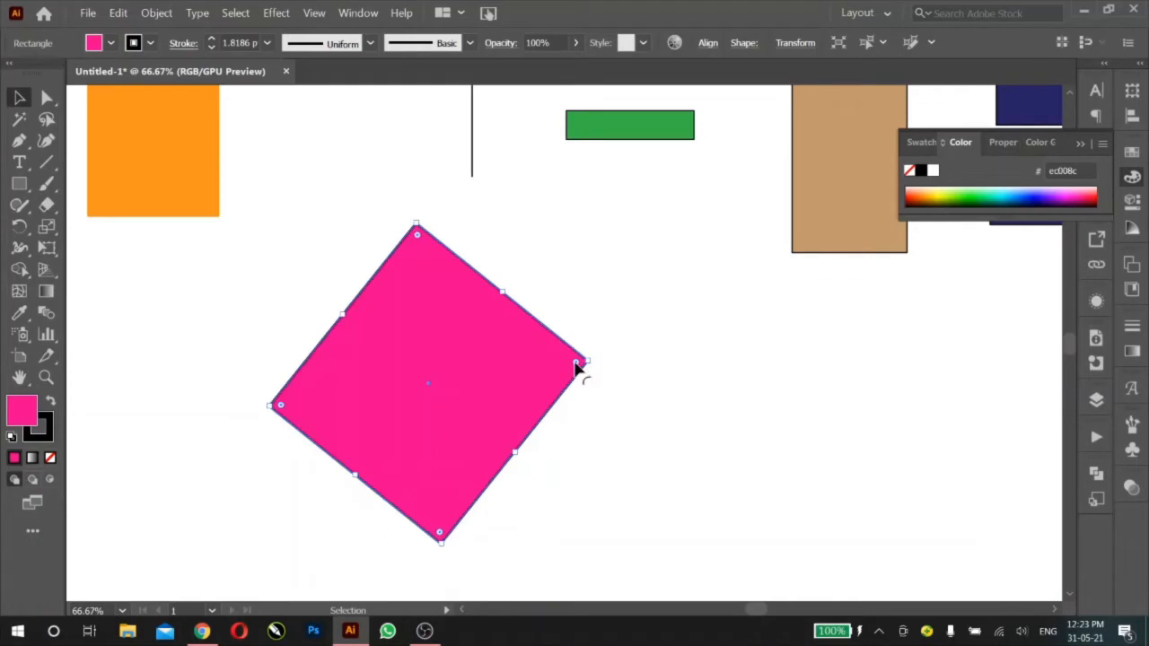
pyautogui.click(595, 325)
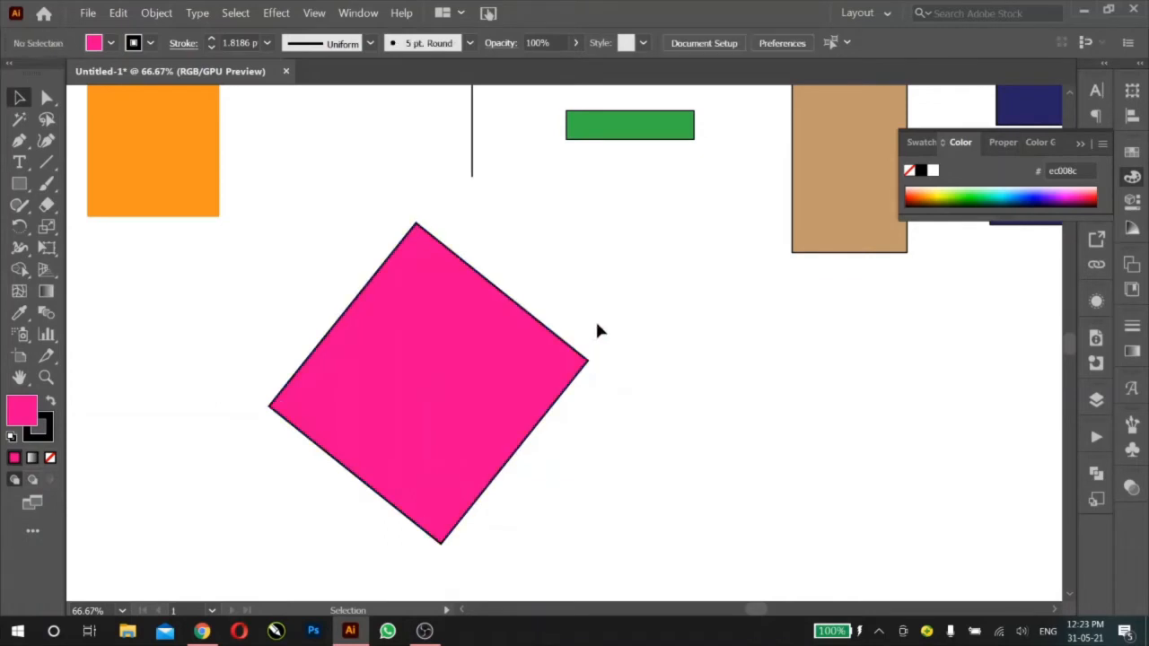
# Step: Round all four corners of the tilted pink square, and increase the rounding of its uppermost and lowermost corners individually
pyautogui.click(568, 375)
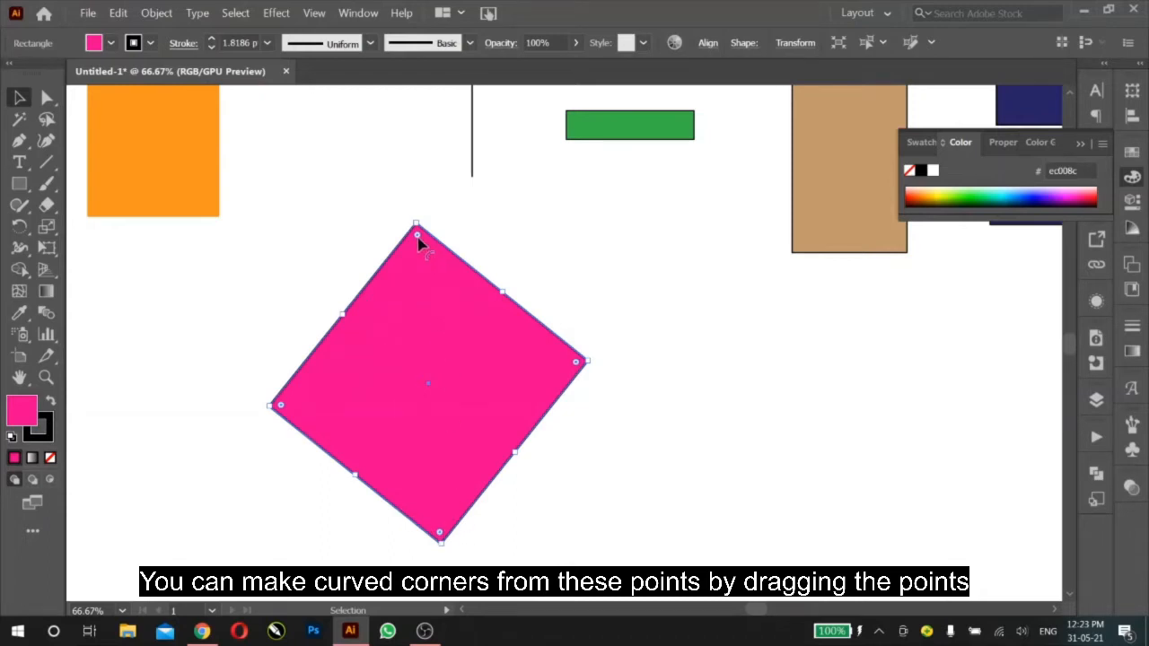
pyautogui.moveTo(418, 239); pyautogui.dragTo(428, 339)
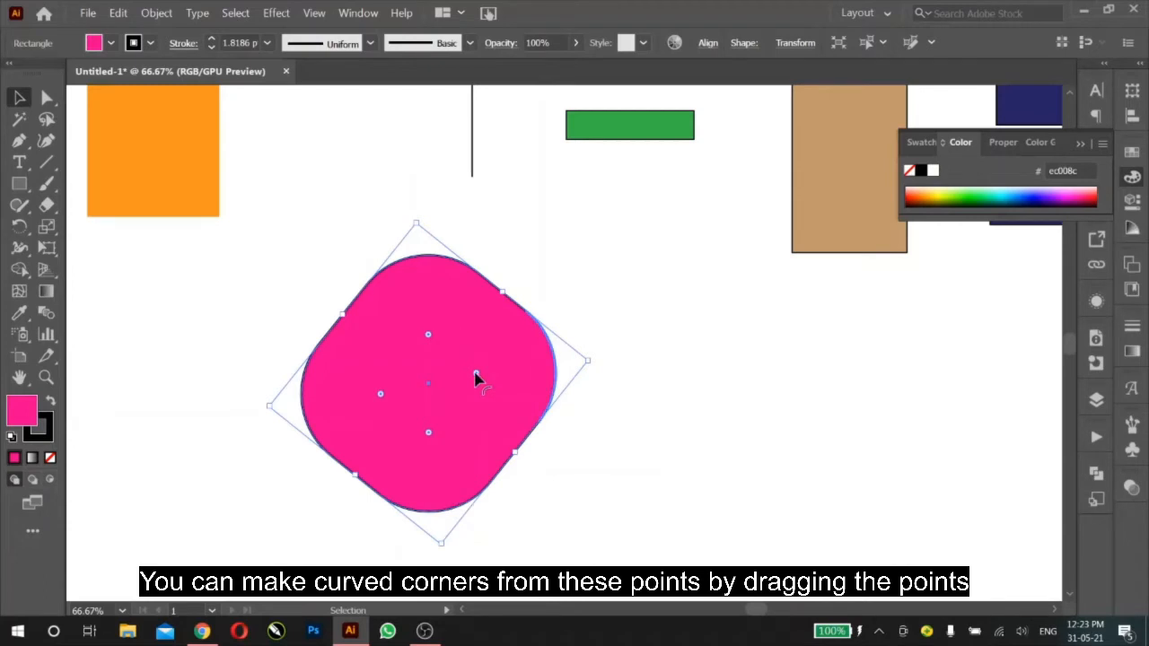
pyautogui.moveTo(476, 377); pyautogui.dragTo(526, 371)
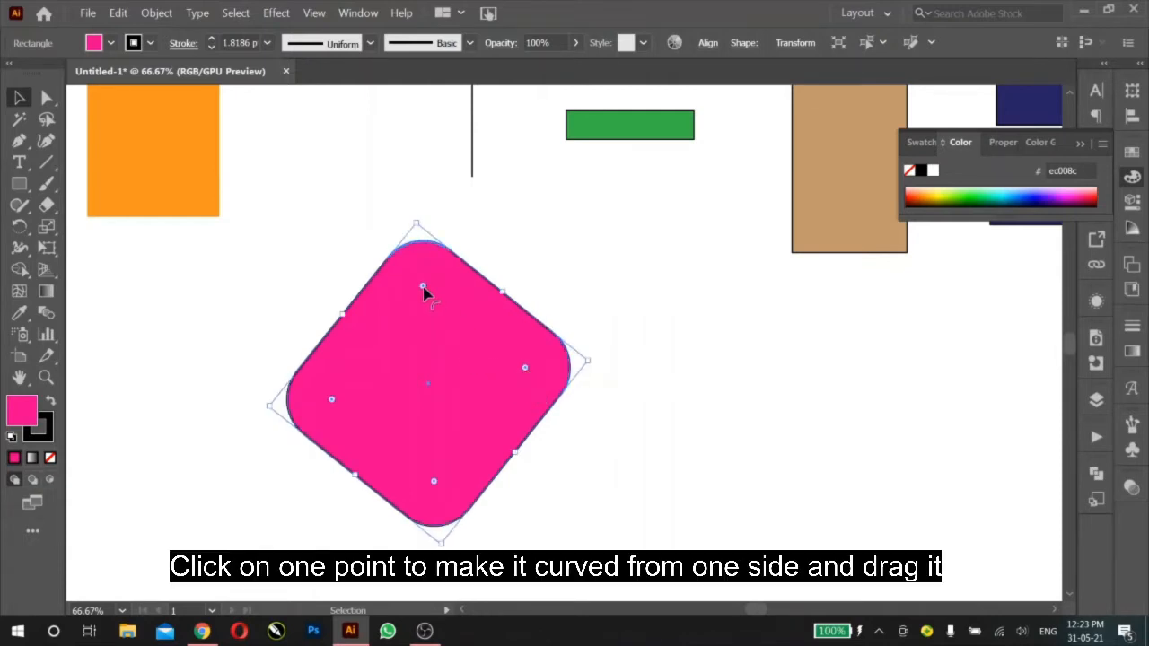
pyautogui.moveTo(424, 290); pyautogui.dragTo(422, 385)
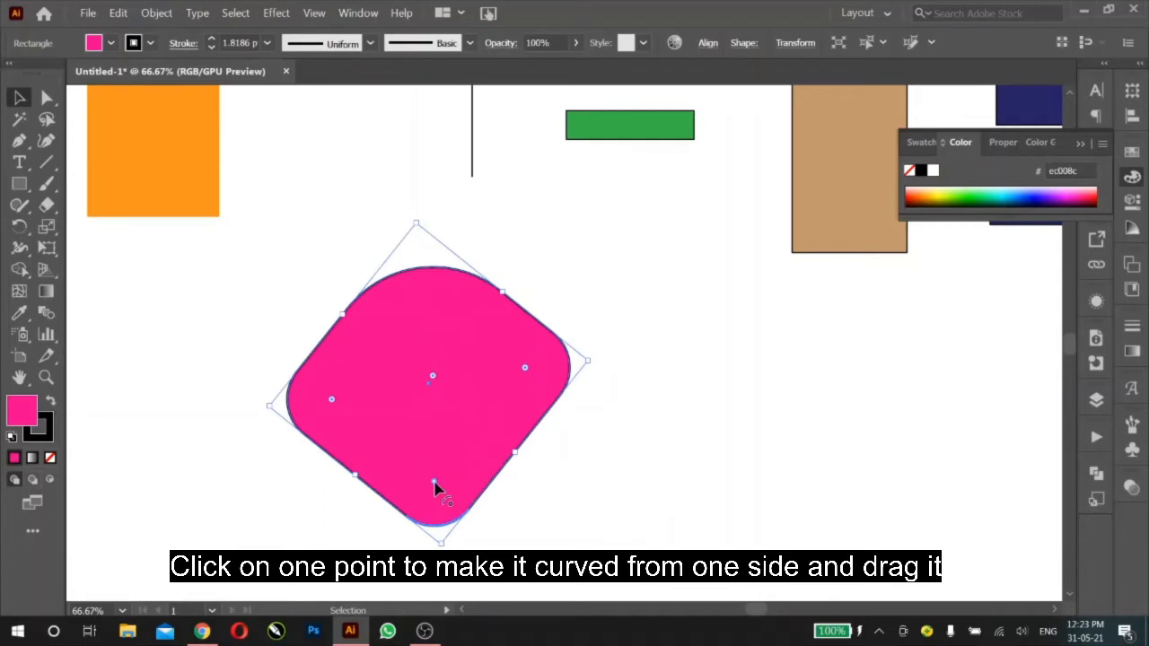
pyautogui.moveTo(434, 486); pyautogui.dragTo(430, 384)
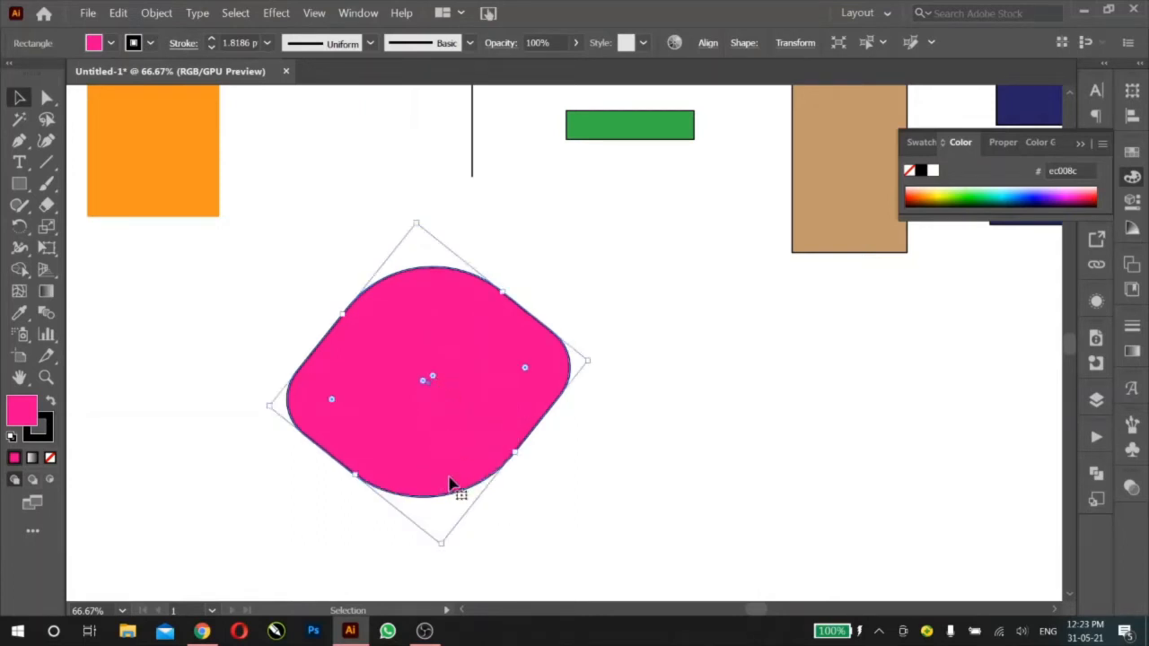
# Step: Adjust the linked corner radii of the tilted pink shape numerically, bringing its first corner radius to 142 px, and deselect the shape
pyautogui.click(319, 161)
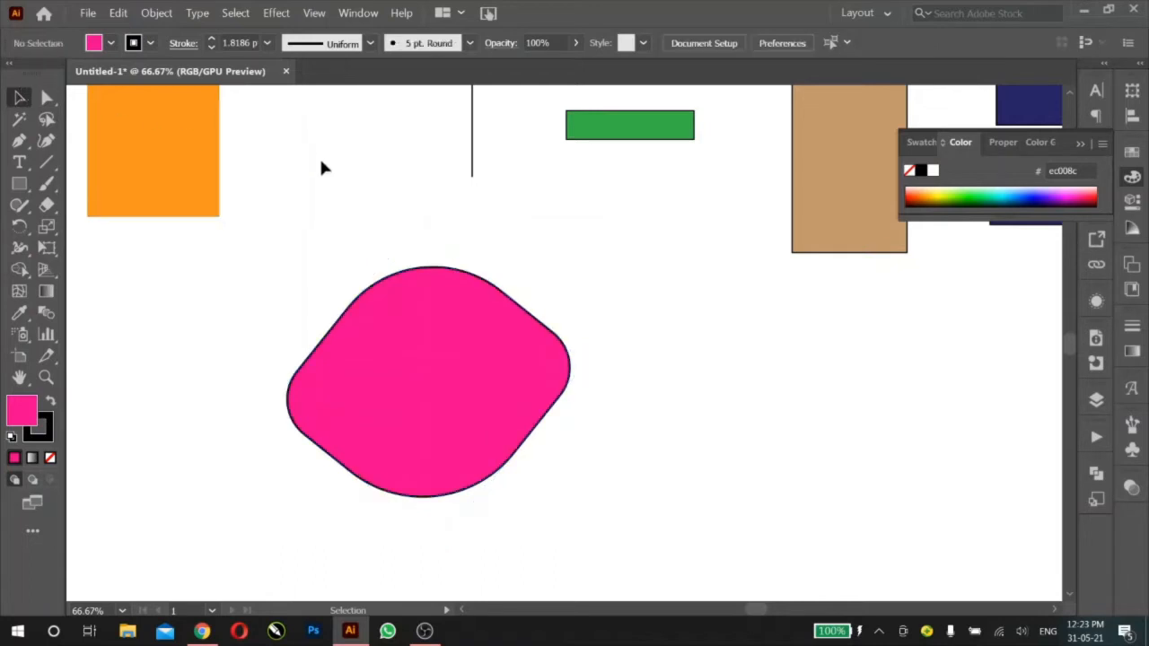
pyautogui.click(496, 348)
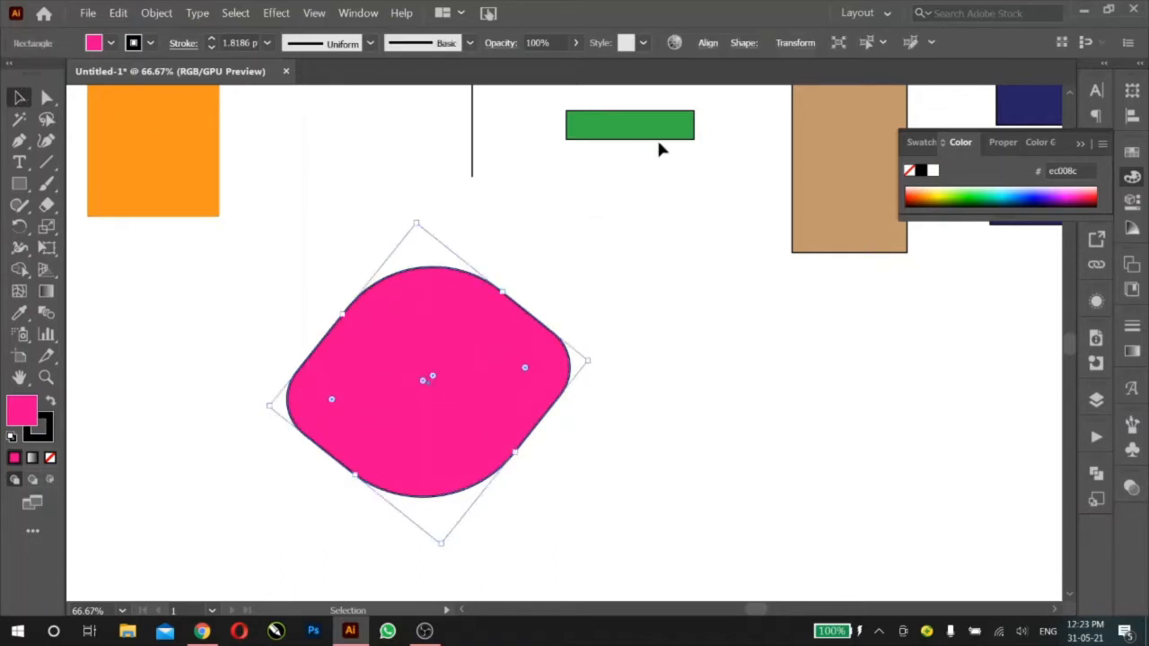
pyautogui.click(743, 43)
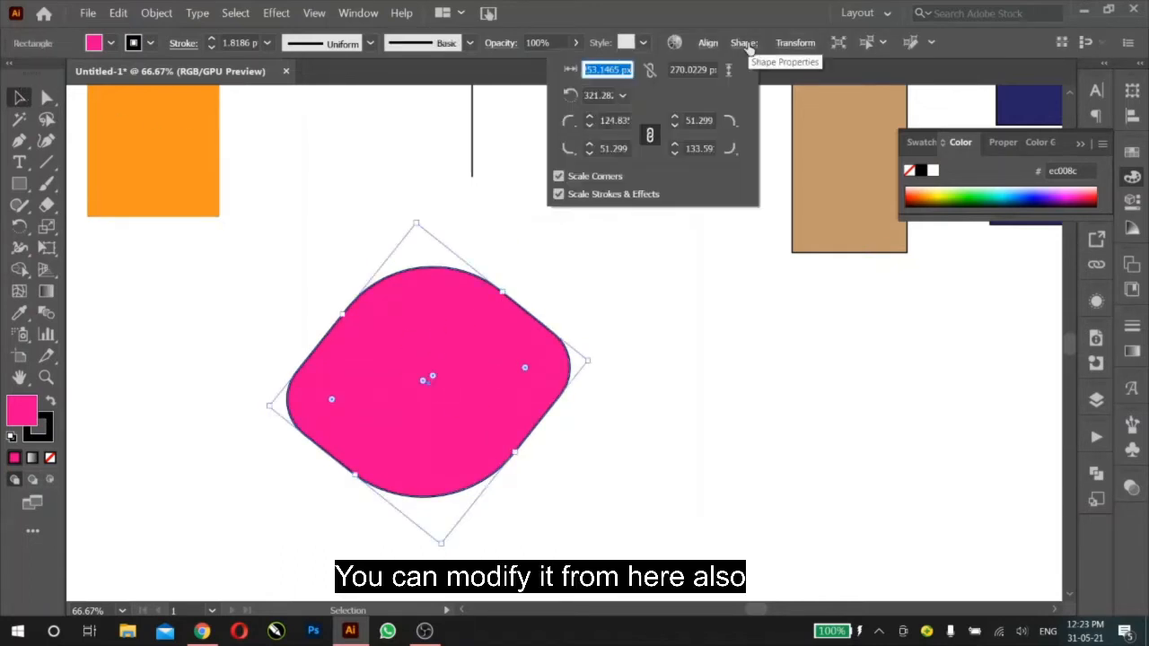
pyautogui.click(617, 120)
pyautogui.scroll(20, 618, 119)
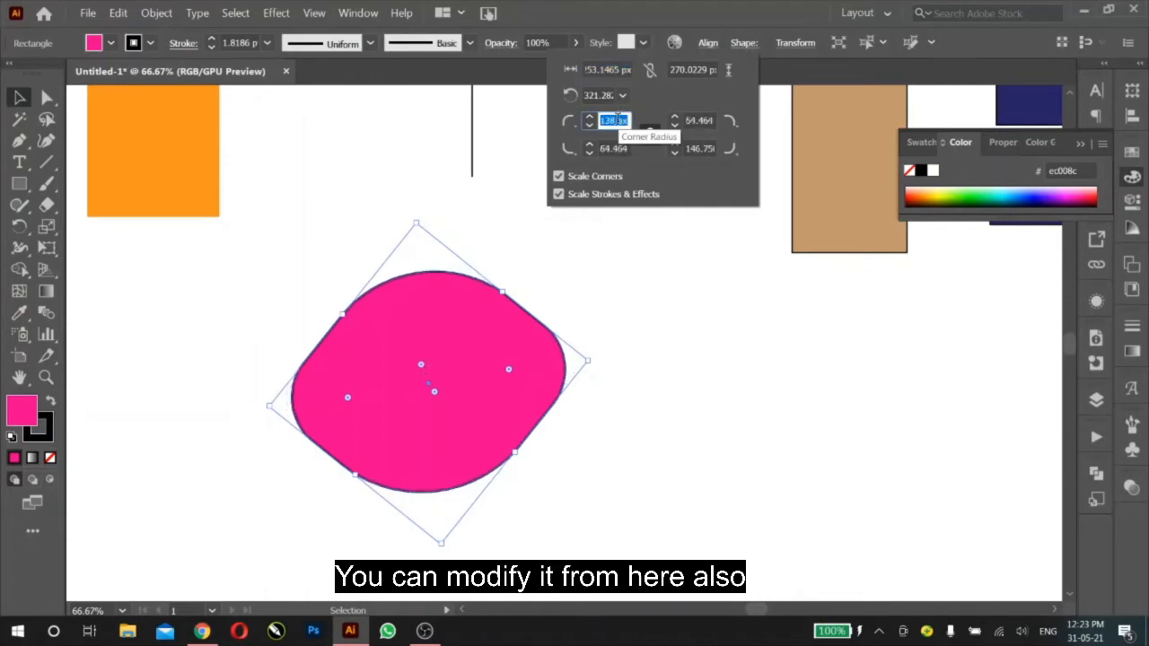
pyautogui.scroll(11, 617, 119)
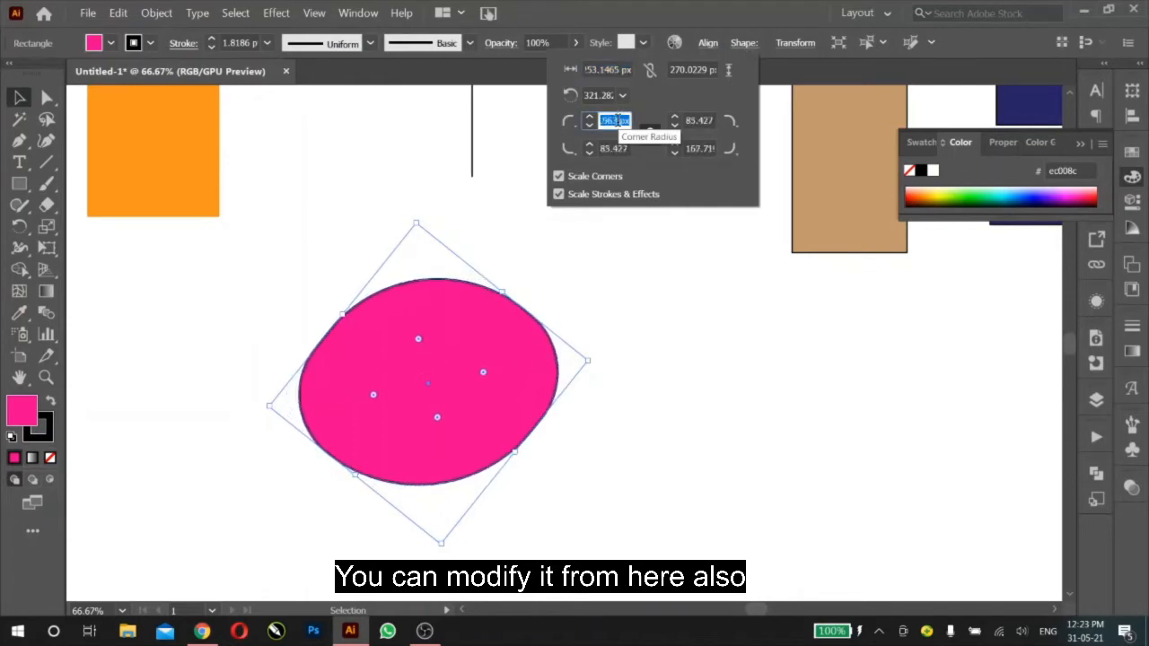
pyautogui.scroll(-17, 616, 119)
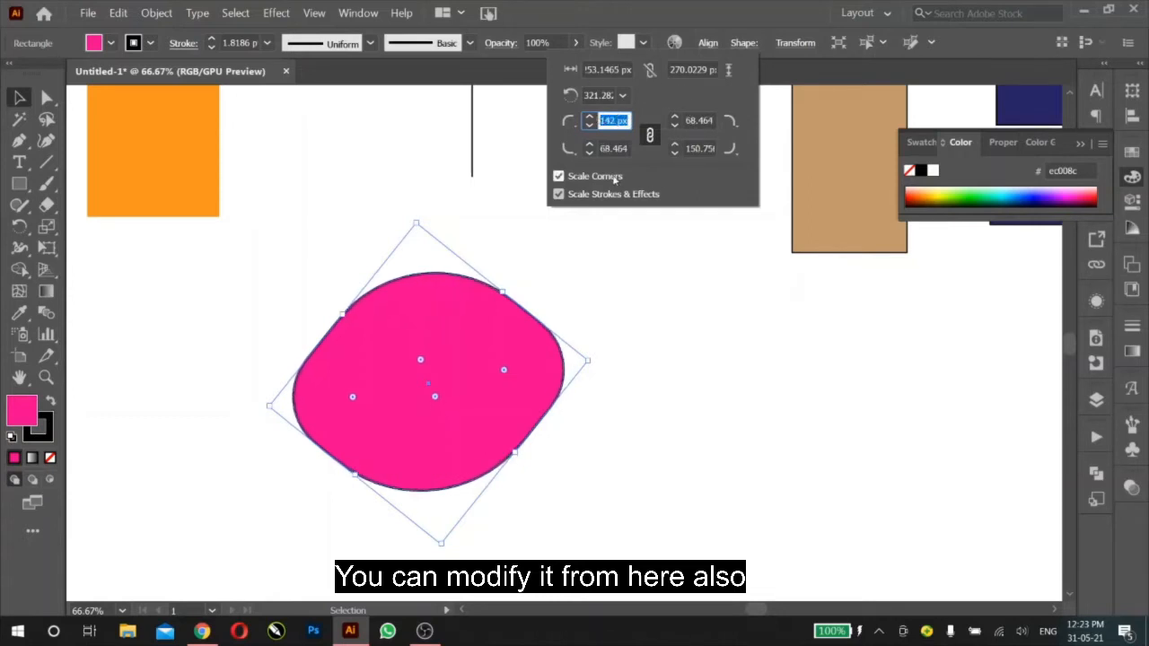
pyautogui.click(742, 51)
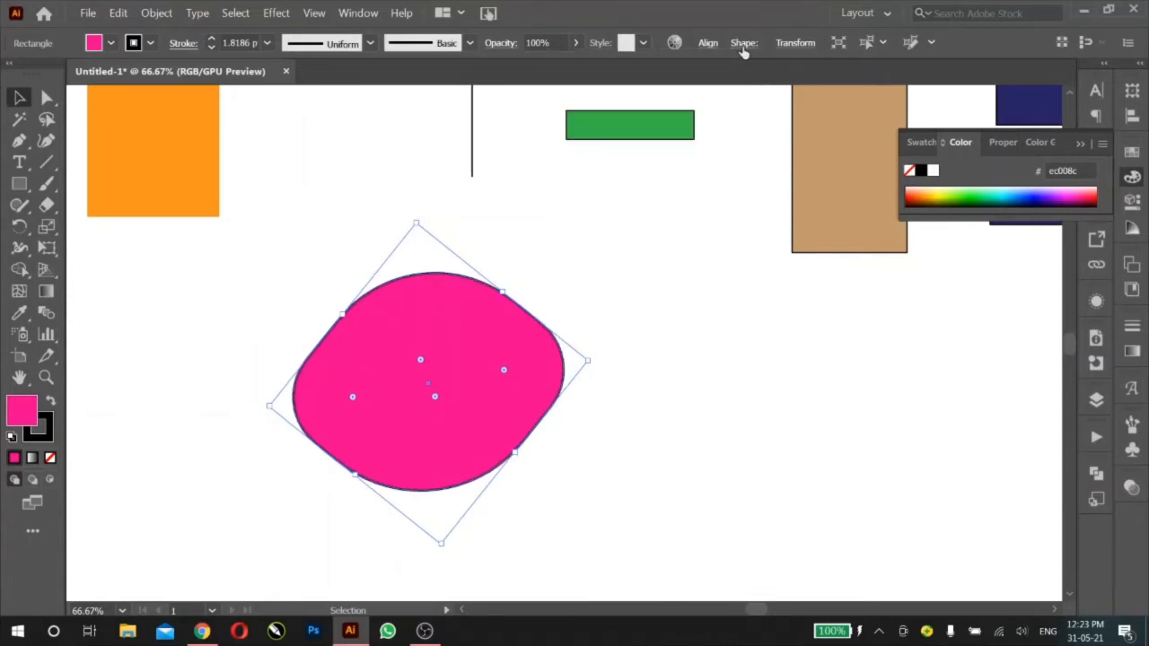
pyautogui.click(316, 171)
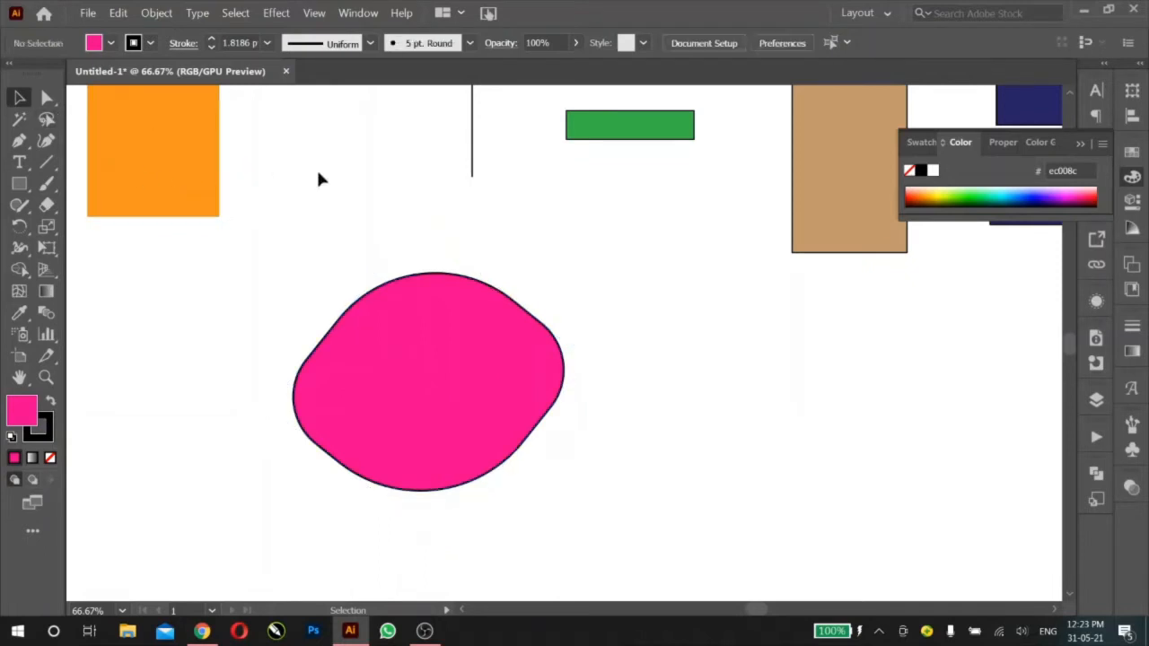
# Step: Create a pink rectangle of exactly 200 px width and 300 px height in the empty area beside the rounded pink shape
pyautogui.hotkey('ctrl', '-')
pyautogui.hotkey('ctrl', '-')
pyautogui.hotkey('ctrl', '-')
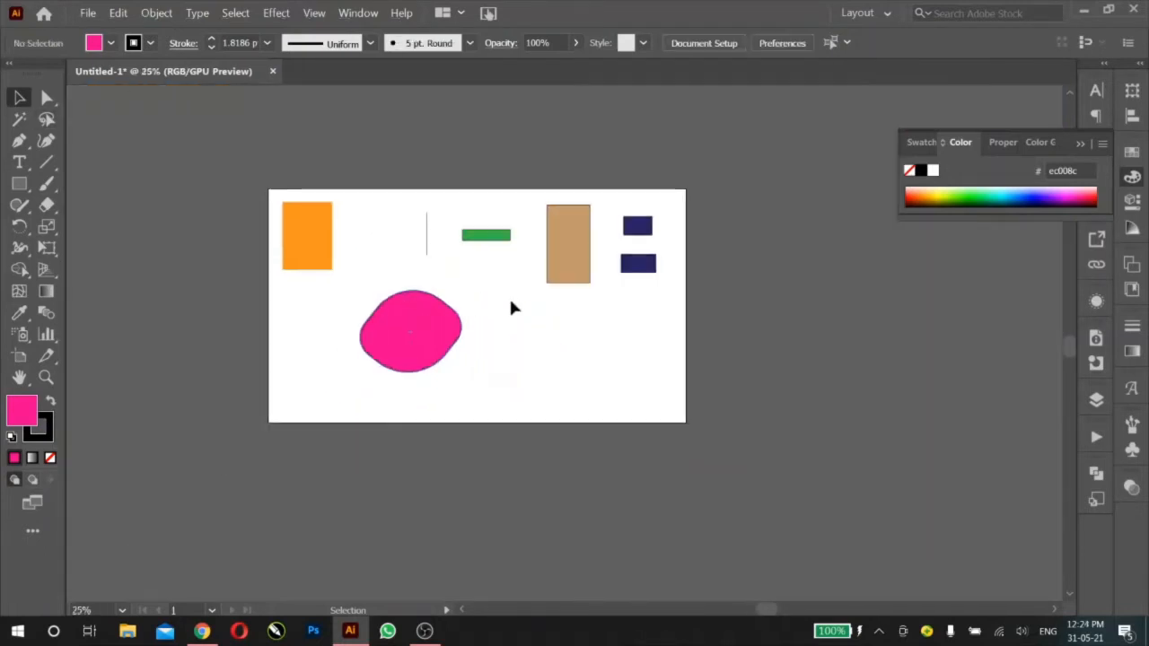
pyautogui.moveTo(547, 310); pyautogui.dragTo(517, 337)
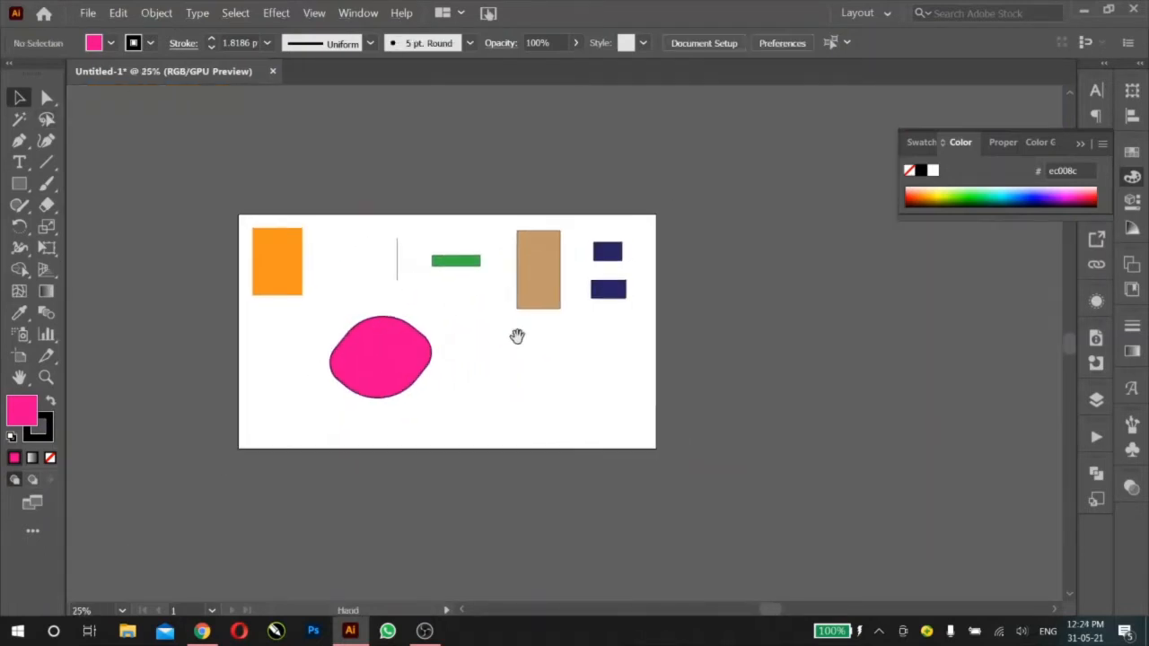
pyautogui.scroll(1, 406, 296)
pyautogui.scroll(1, 407, 302)
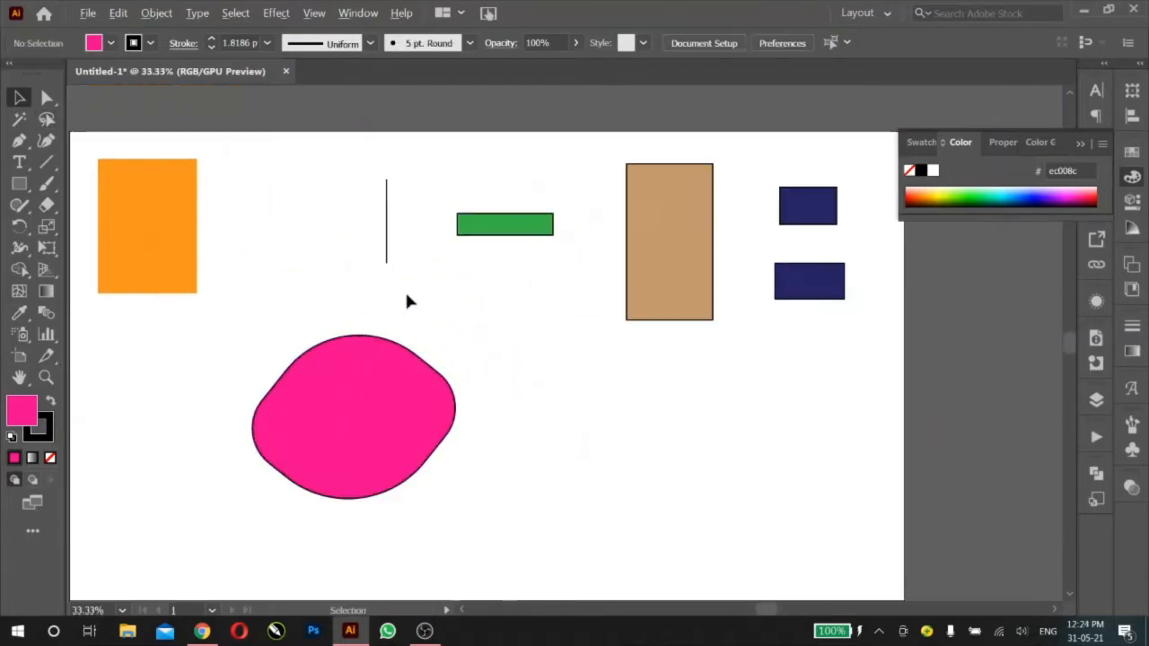
pyautogui.moveTo(437, 313); pyautogui.dragTo(511, 294)
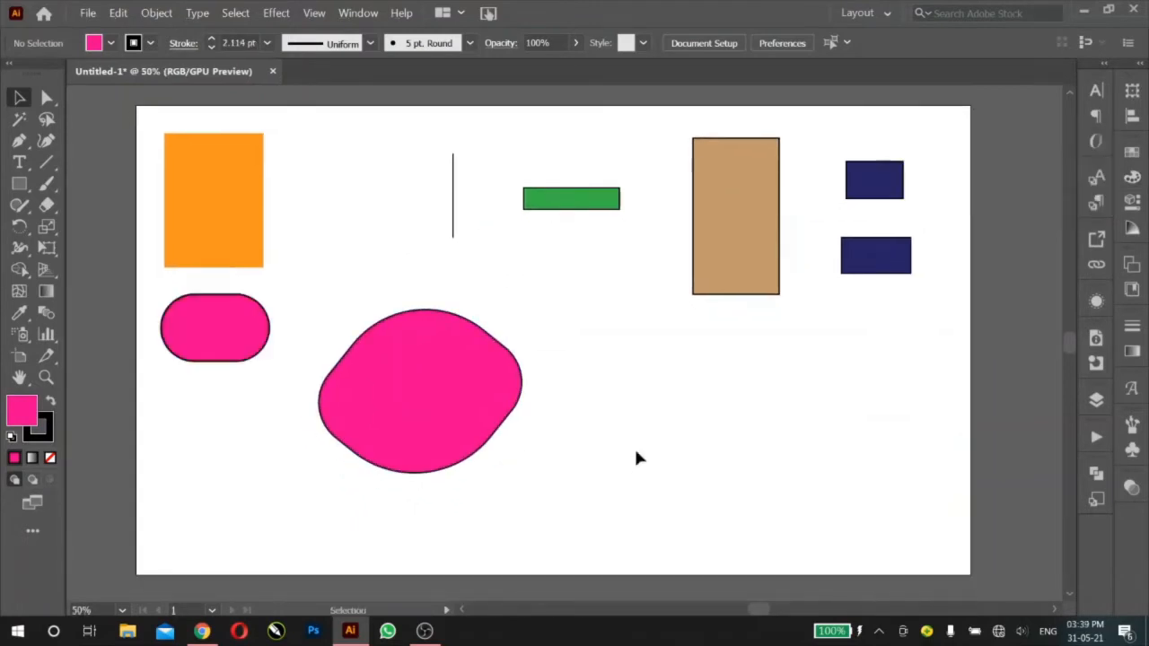
pyautogui.click(27, 184)
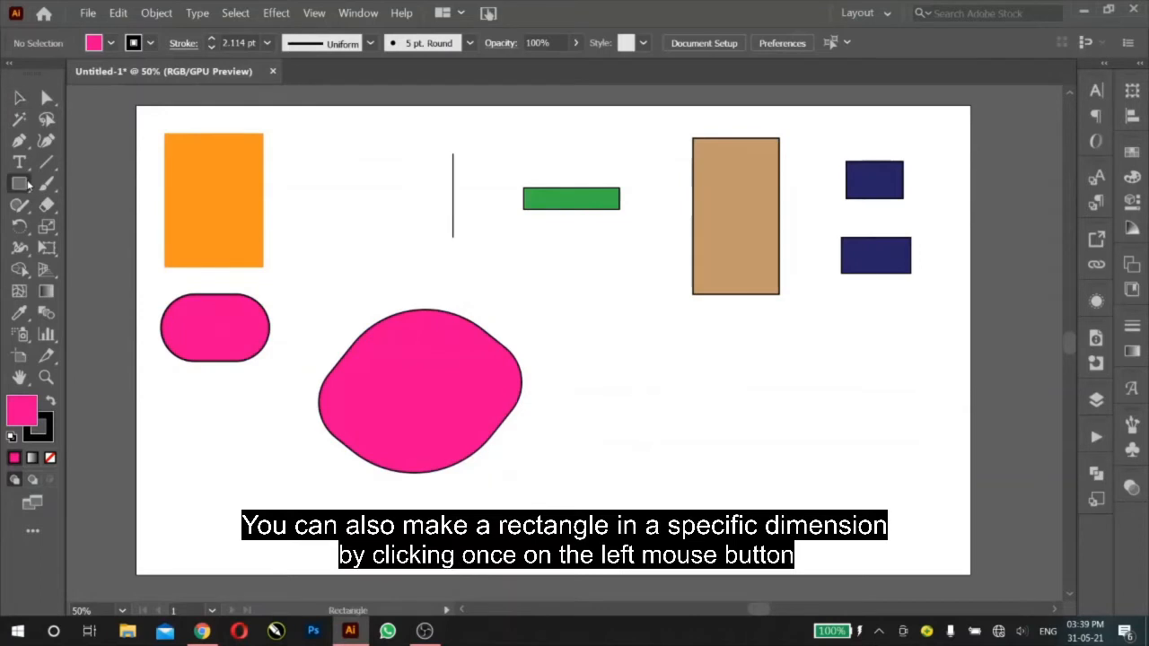
pyautogui.click(611, 353)
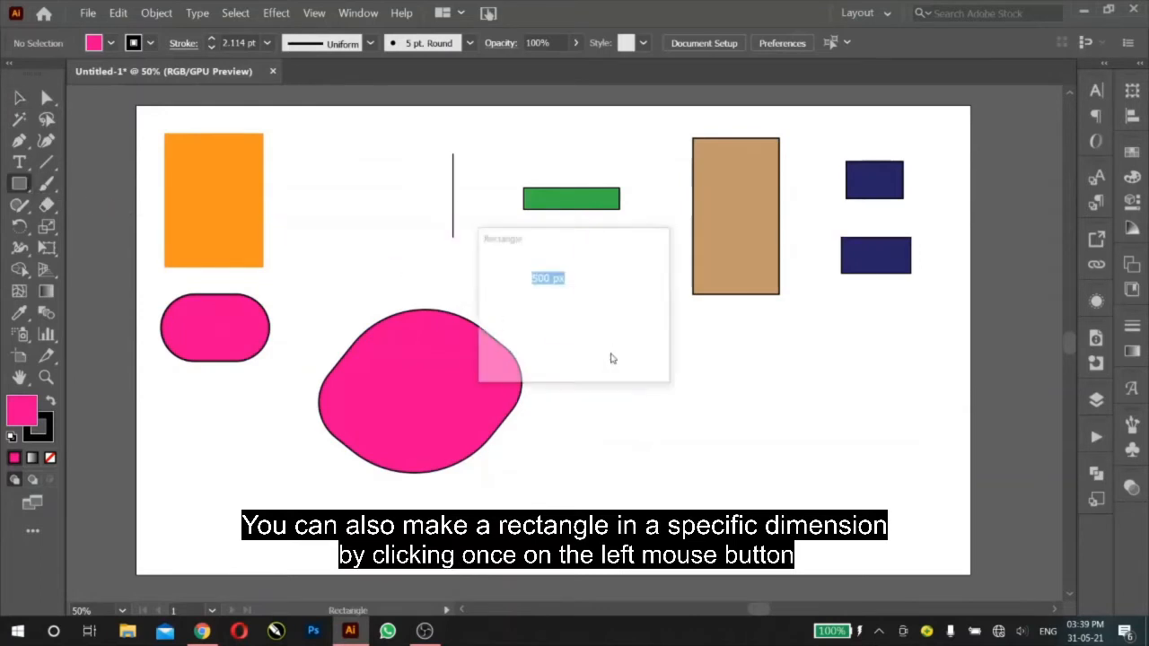
pyautogui.write('2')
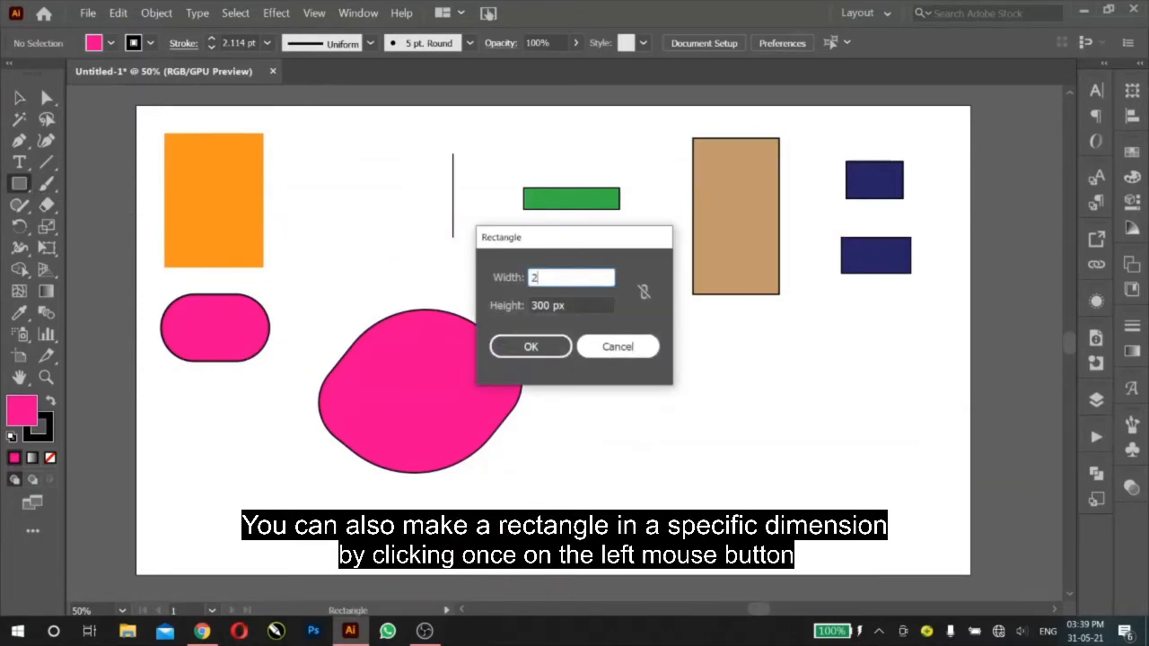
pyautogui.write('00')
pyautogui.press('Tab')
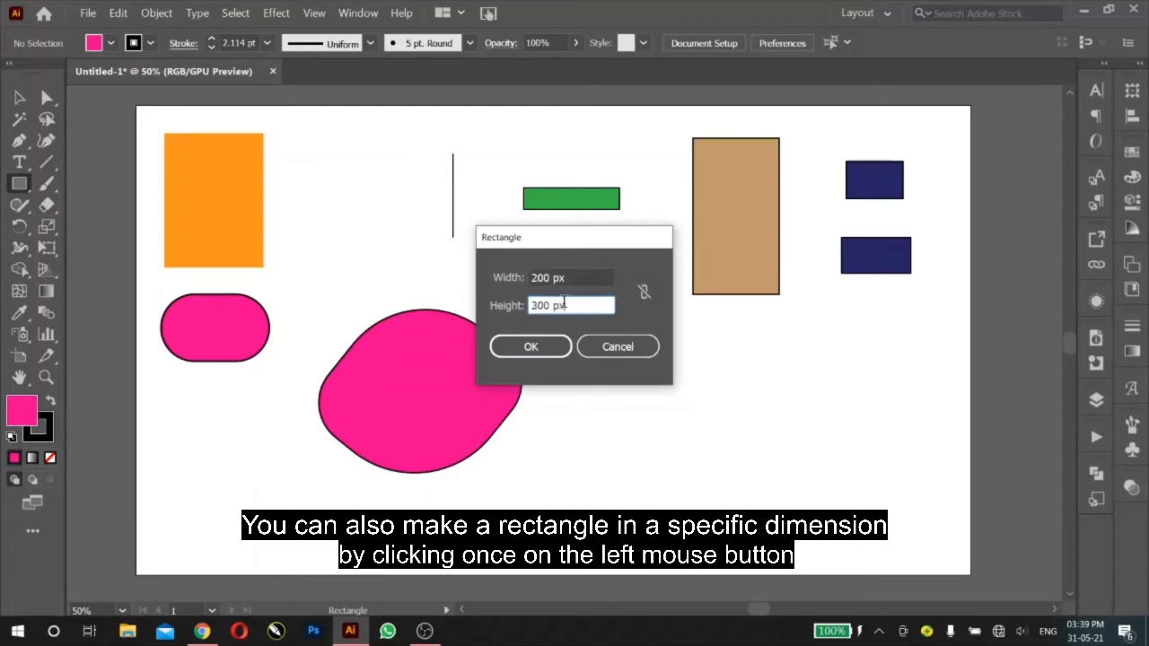
pyautogui.write('300')
pyautogui.click(543, 347)
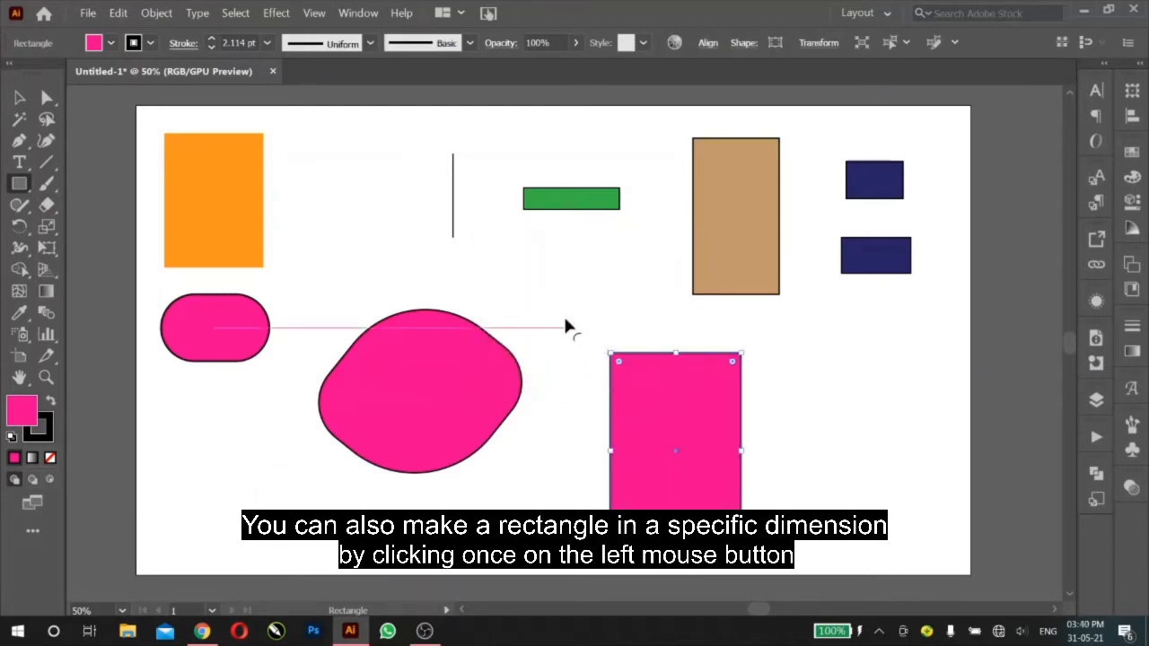
# Step: Create another rectangle, 100 px wide and 200 px high, overlapping the upper-left corner of the 200 x 300 px rectangle
pyautogui.click(563, 325)
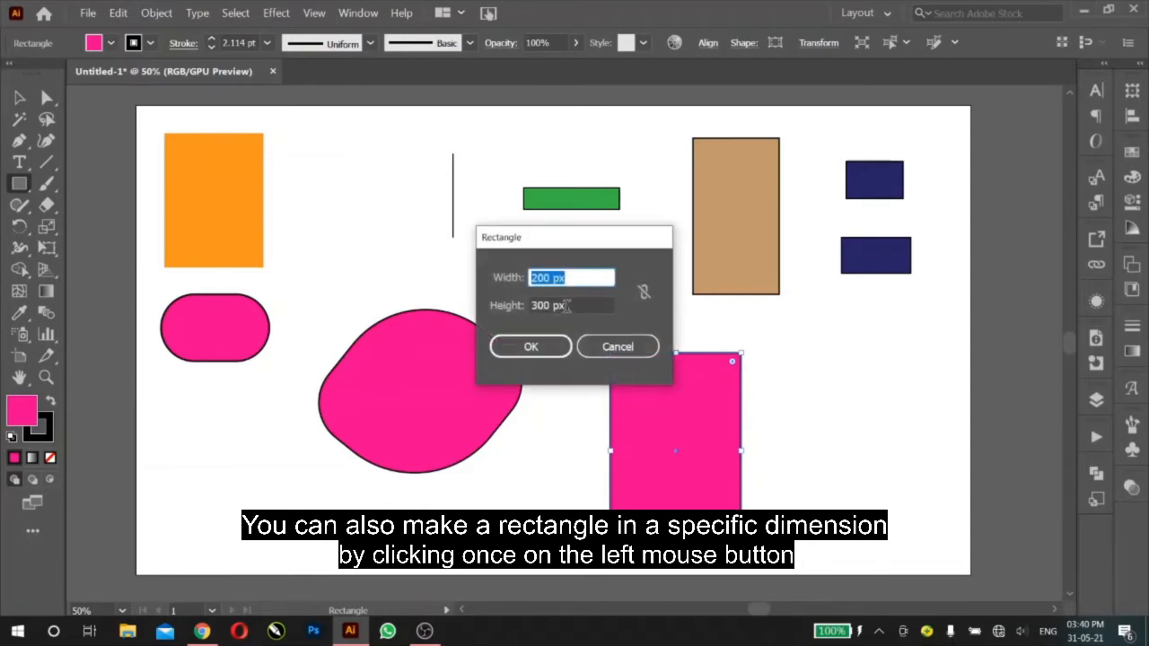
pyautogui.write('10')
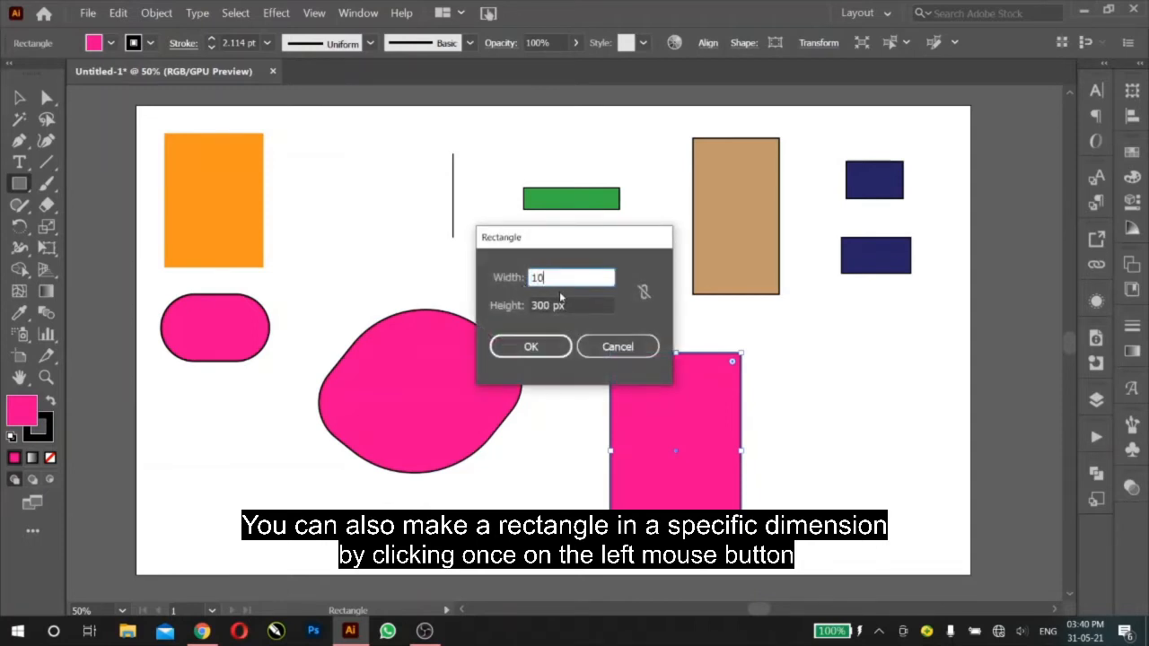
pyautogui.write('0')
pyautogui.press('Tab')
pyautogui.write('2')
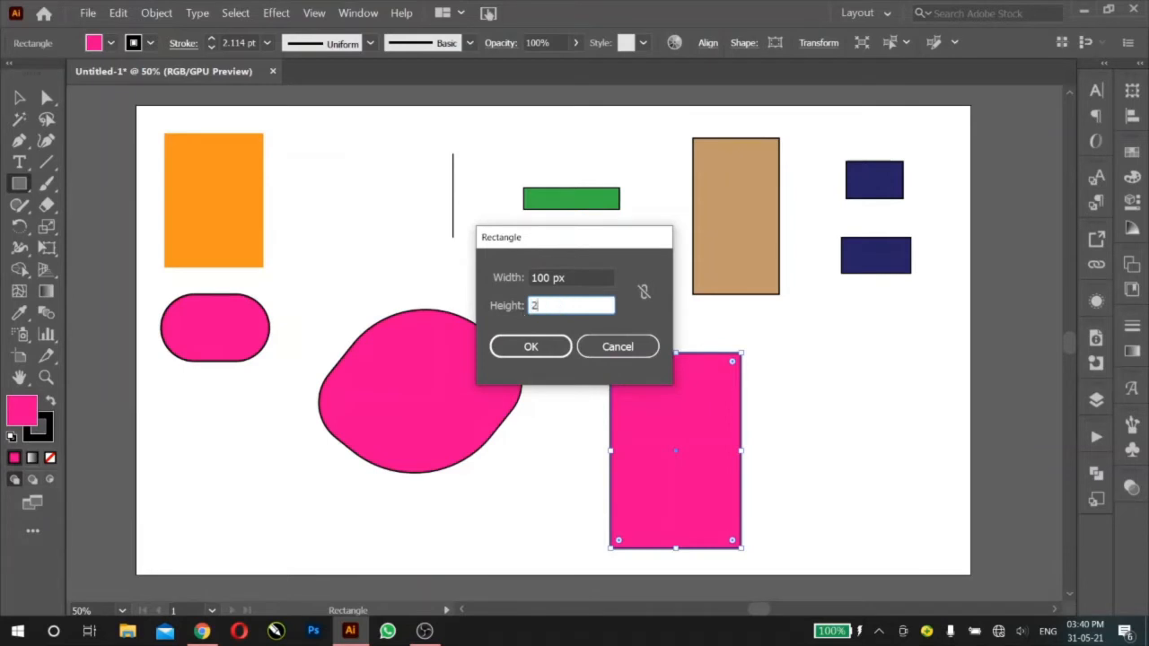
pyautogui.write('00')
pyautogui.click(530, 346)
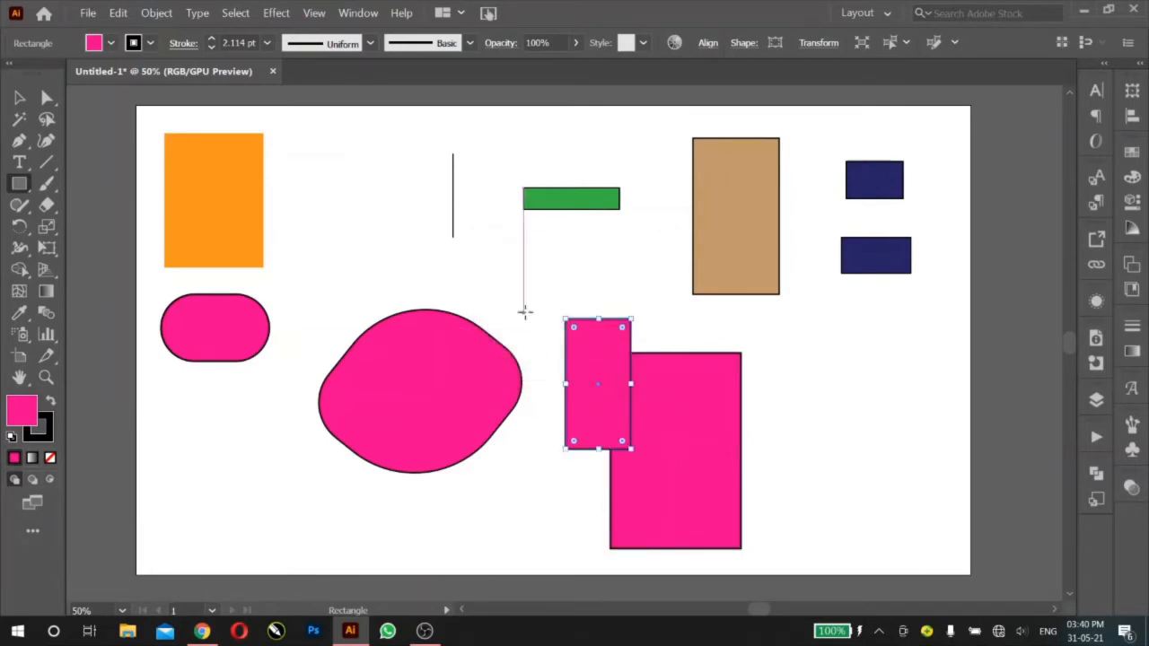
# Step: Create a 100 x 100 px square below the green rectangle, return to the Selection tool and deselect it
pyautogui.click(525, 311)
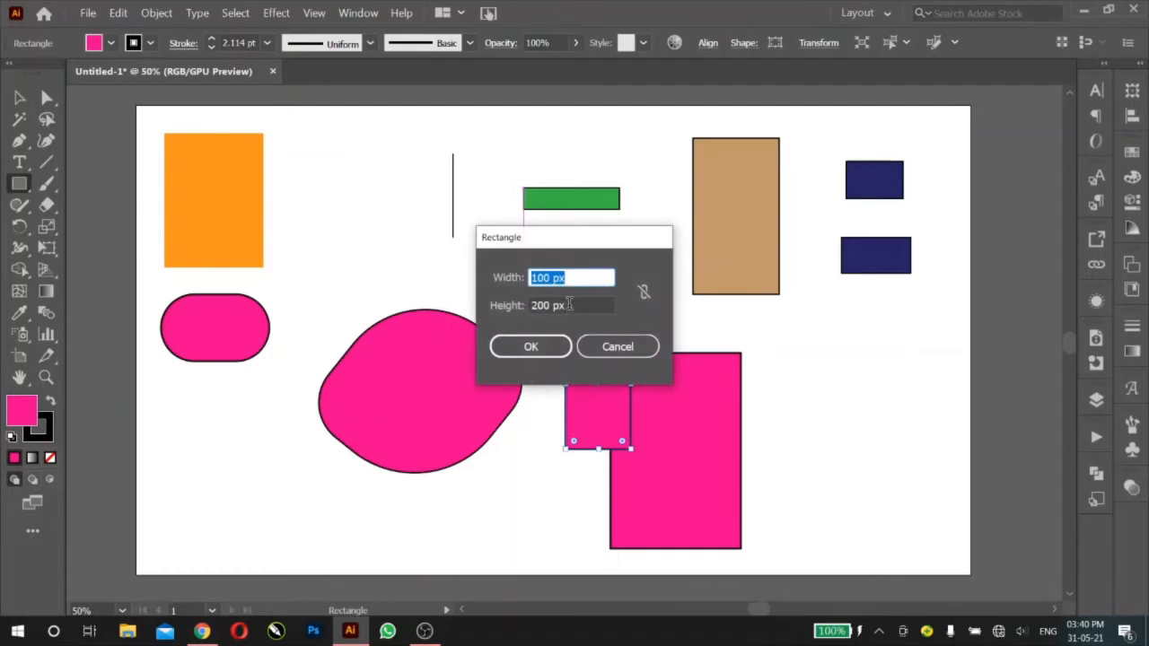
pyautogui.press('Tab')
pyautogui.write('100')
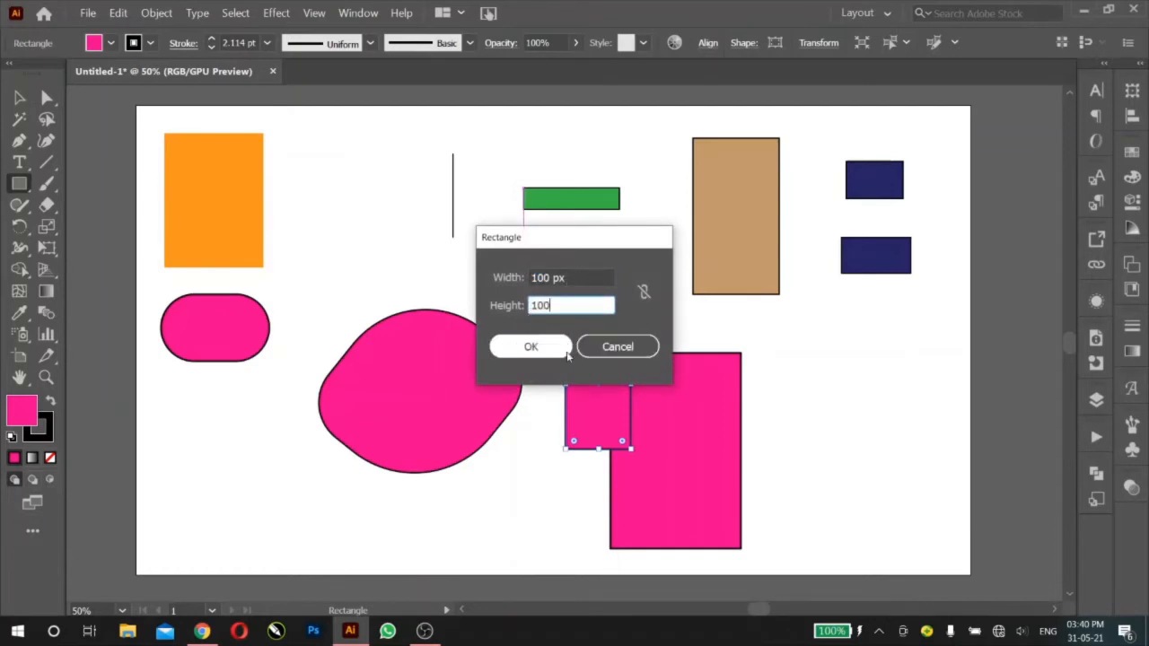
pyautogui.click(566, 354)
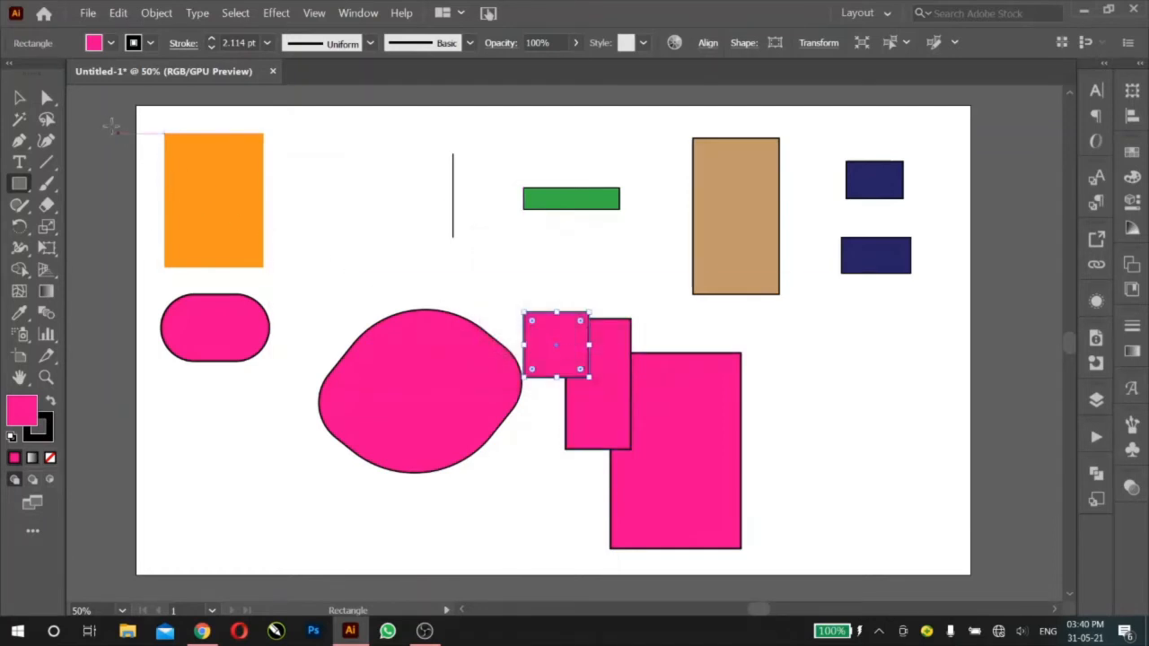
pyautogui.press('v')
pyautogui.click(594, 241)
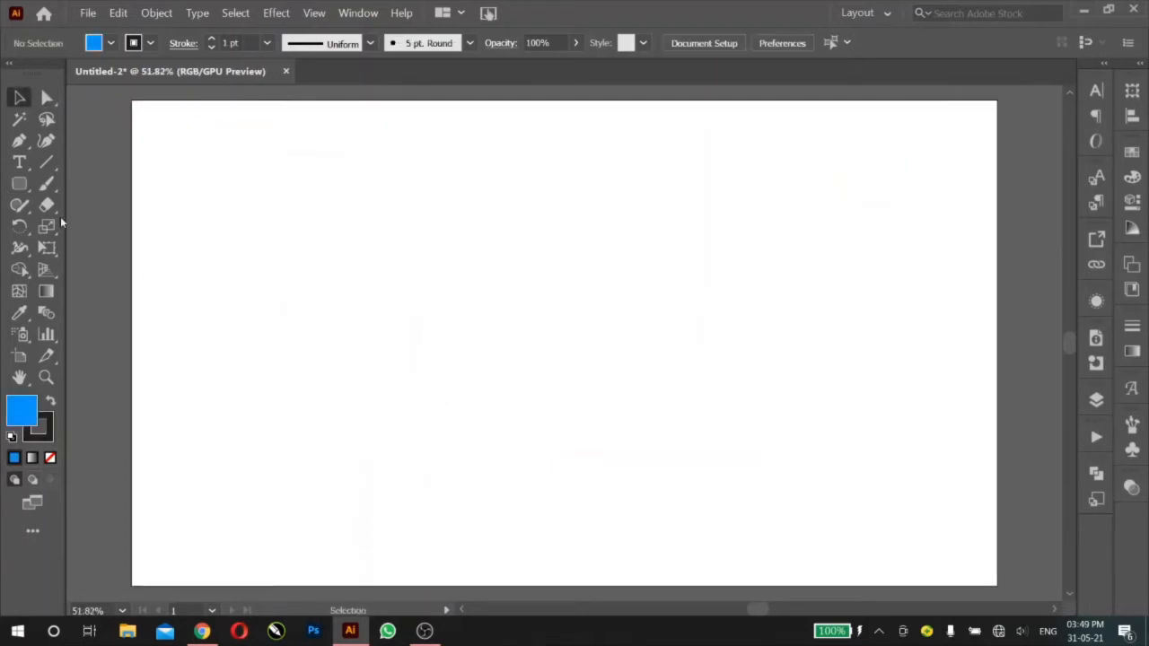
# Step: With the Rounded Rectangle tool, draw two wide blue rectangles along the artboard's upper part and a small near-square one below them near its right edge
pyautogui.click(18, 183)
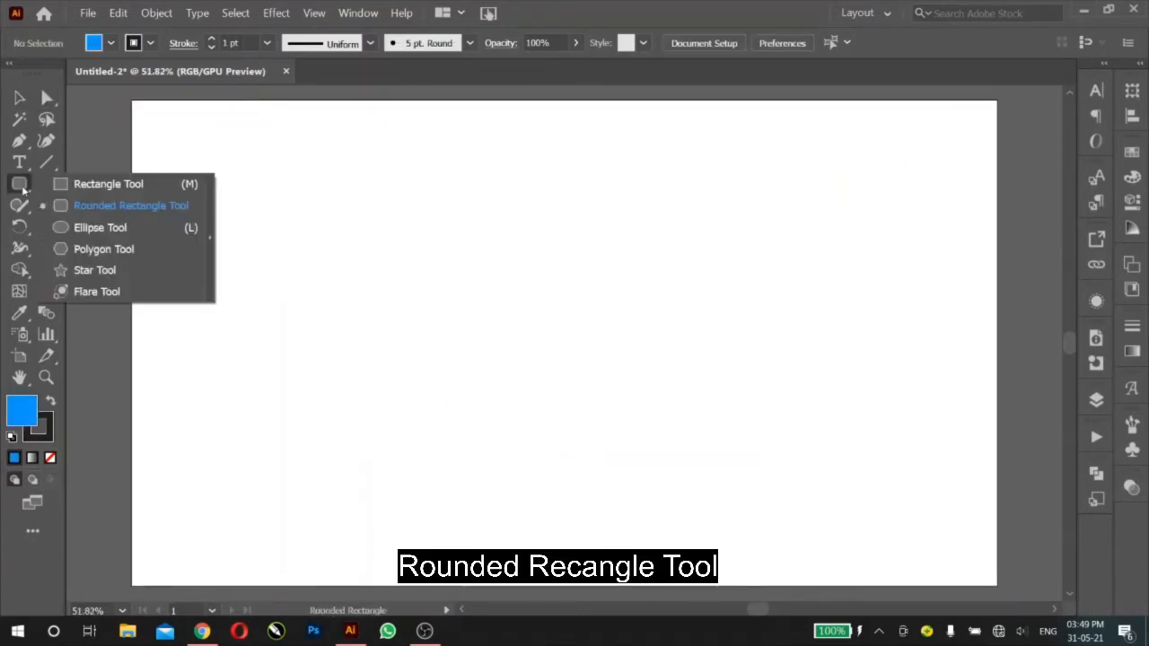
pyautogui.click(84, 207)
pyautogui.moveTo(194, 147); pyautogui.dragTo(418, 250)
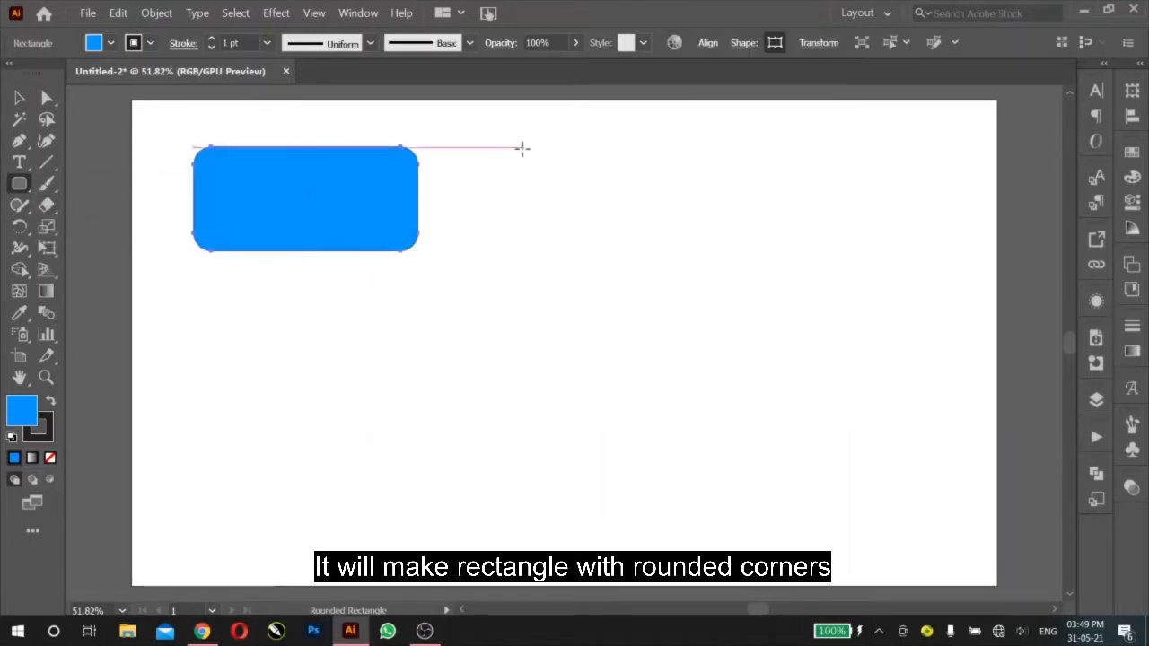
pyautogui.moveTo(522, 147); pyautogui.dragTo(758, 261)
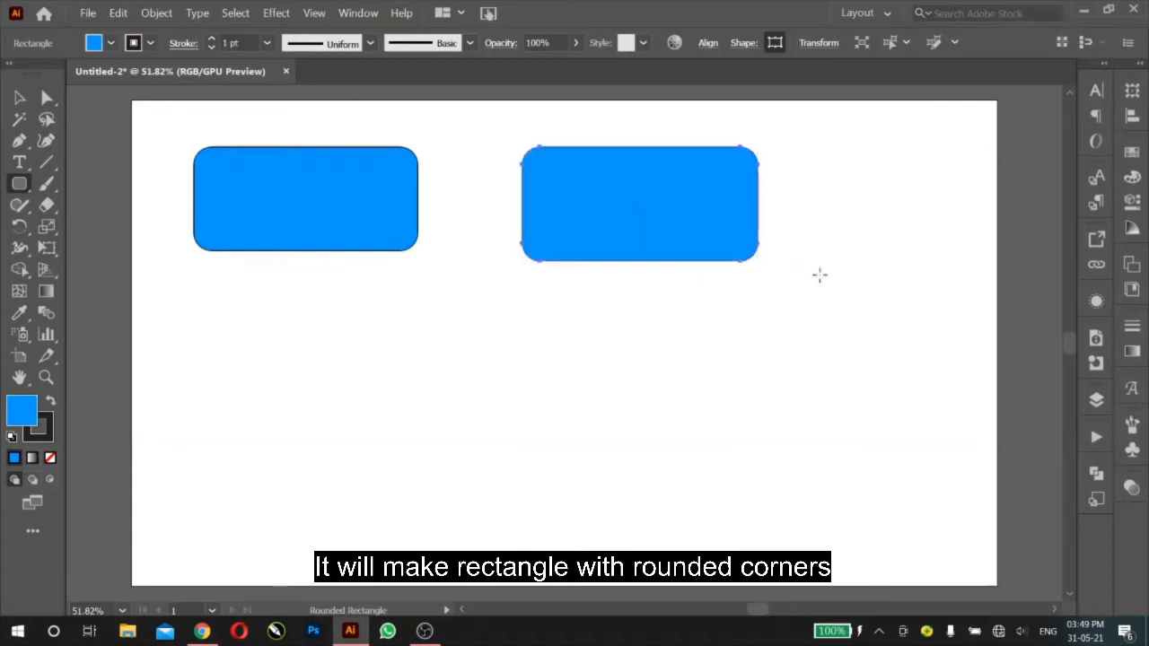
pyautogui.moveTo(841, 286); pyautogui.dragTo(909, 347)
pyautogui.moveTo(908, 348); pyautogui.dragTo(909, 349)
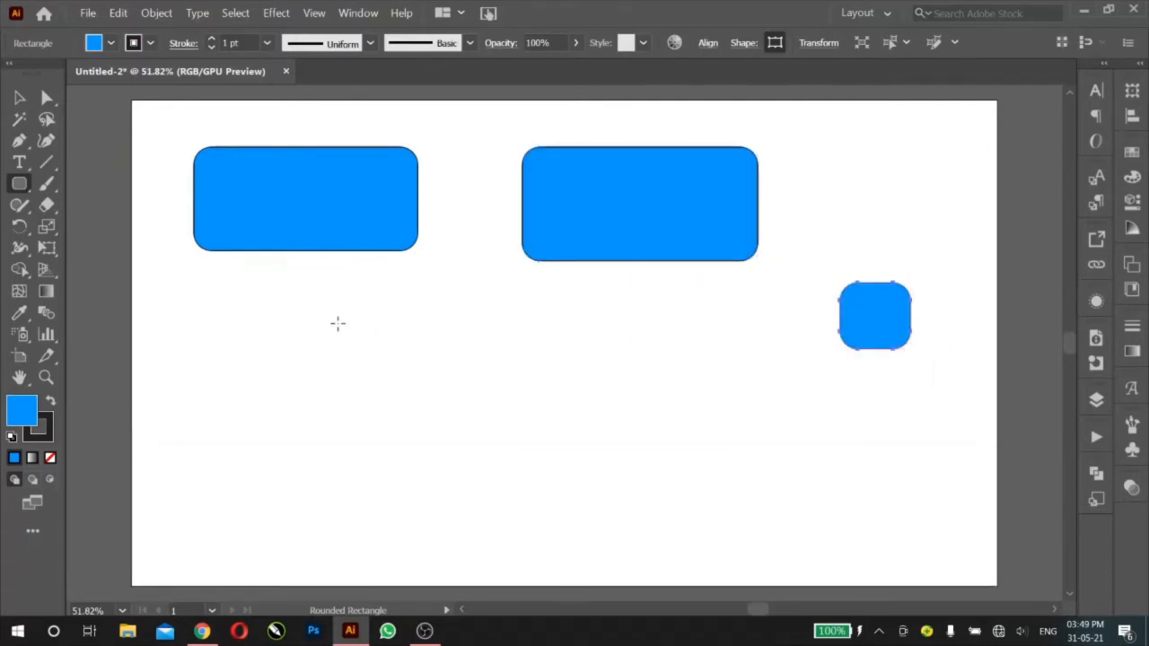
# Step: Draw a rounded rectangle about 285 x 154 px below the two wide ones, varying its corner radius while drawing and finishing at 42 px
pyautogui.moveTo(320, 314); pyautogui.dragTo(513, 419)
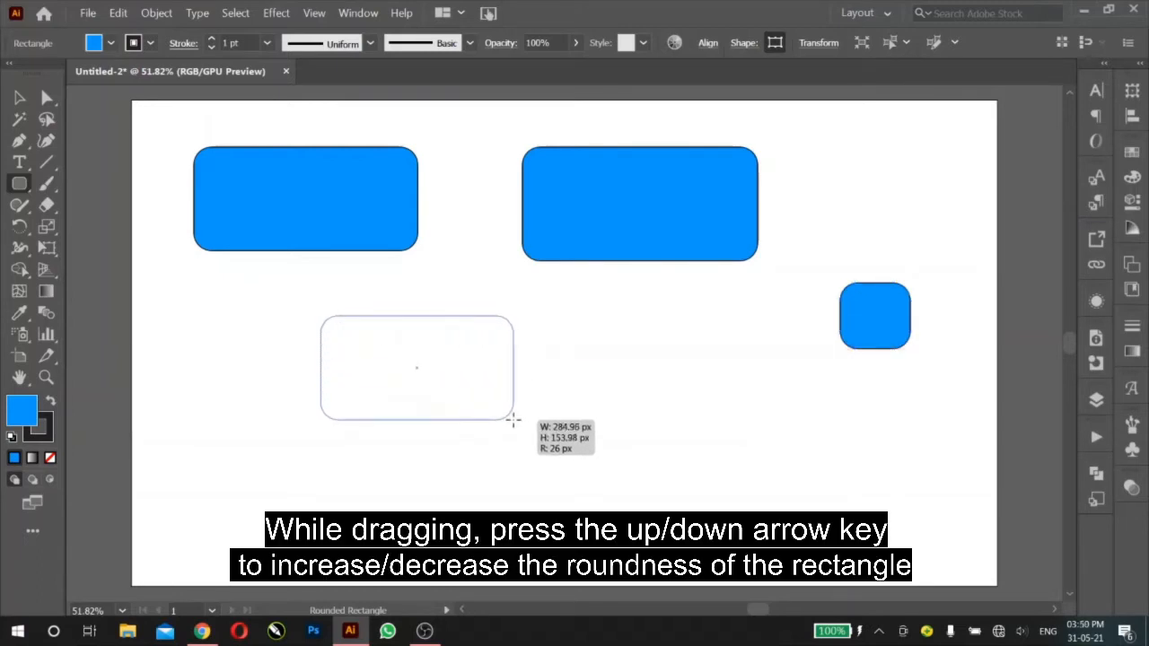
pyautogui.press('Down')
pyautogui.press('Up')
pyautogui.press('Up')
pyautogui.press('Up')
pyautogui.press('Up')
pyautogui.press('Up')
pyautogui.press('Up')
pyautogui.press('Up')
pyautogui.press('Up')
pyautogui.press('Up')
pyautogui.press('Up')
pyautogui.press('Up')
pyautogui.press('Up')
pyautogui.press('Up')
pyautogui.press('Up')
pyautogui.press('Up')
pyautogui.press('Up')
pyautogui.press('Up')
pyautogui.press('Up')
pyautogui.press('Up')
pyautogui.press('Up')
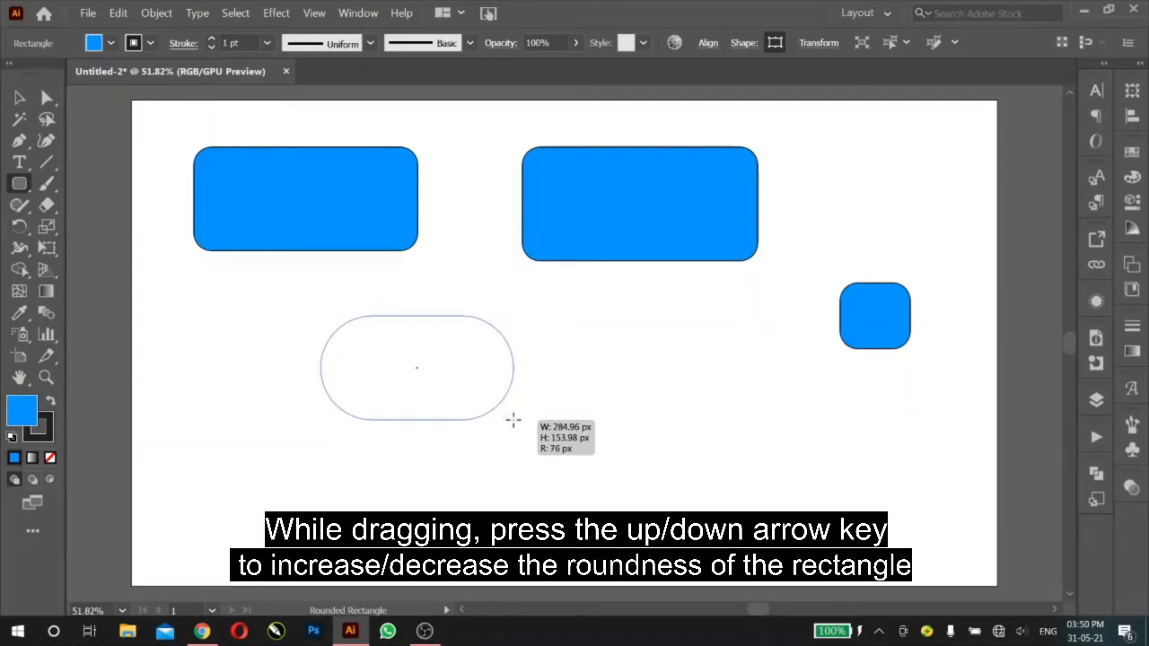
pyautogui.press('Down')
pyautogui.press('Down')
pyautogui.press('Down')
pyautogui.press('Down')
pyautogui.press('Down')
pyautogui.press('Down')
pyautogui.press('Down')
pyautogui.press('Down')
pyautogui.press('Down')
pyautogui.press('Down')
pyautogui.press('Down')
pyautogui.press('Down')
pyautogui.press('Down')
pyautogui.press('Down')
pyautogui.press('Down')
pyautogui.press('Down')
pyautogui.press('Down')
pyautogui.press('Down')
pyautogui.press('Down')
pyautogui.press('Down')
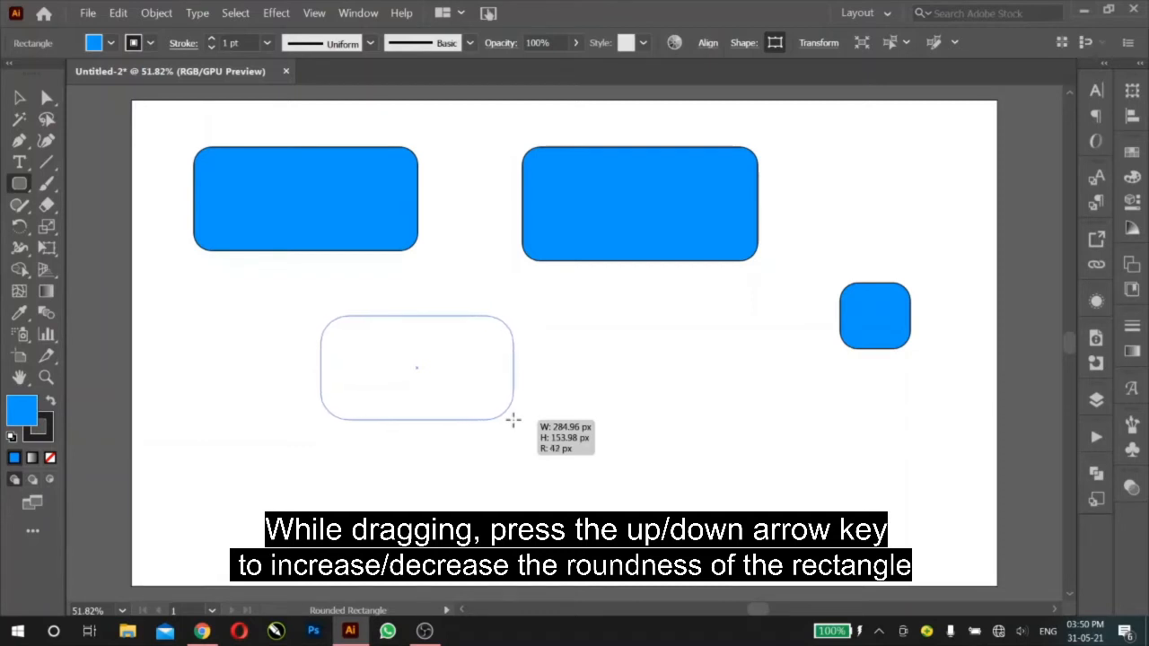
pyautogui.moveTo(513, 419); pyautogui.dragTo(514, 419)
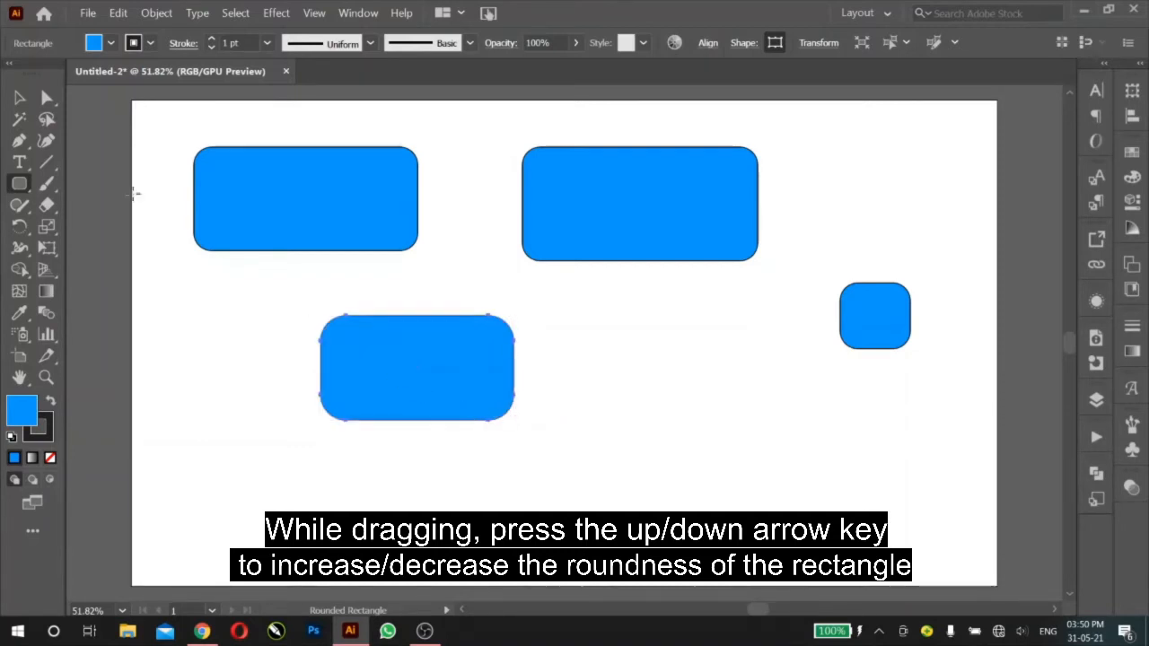
# Step: Reduce the rounding of all corners of the lower wide rectangle using its corner widgets, and deselect it
pyautogui.click(20, 97)
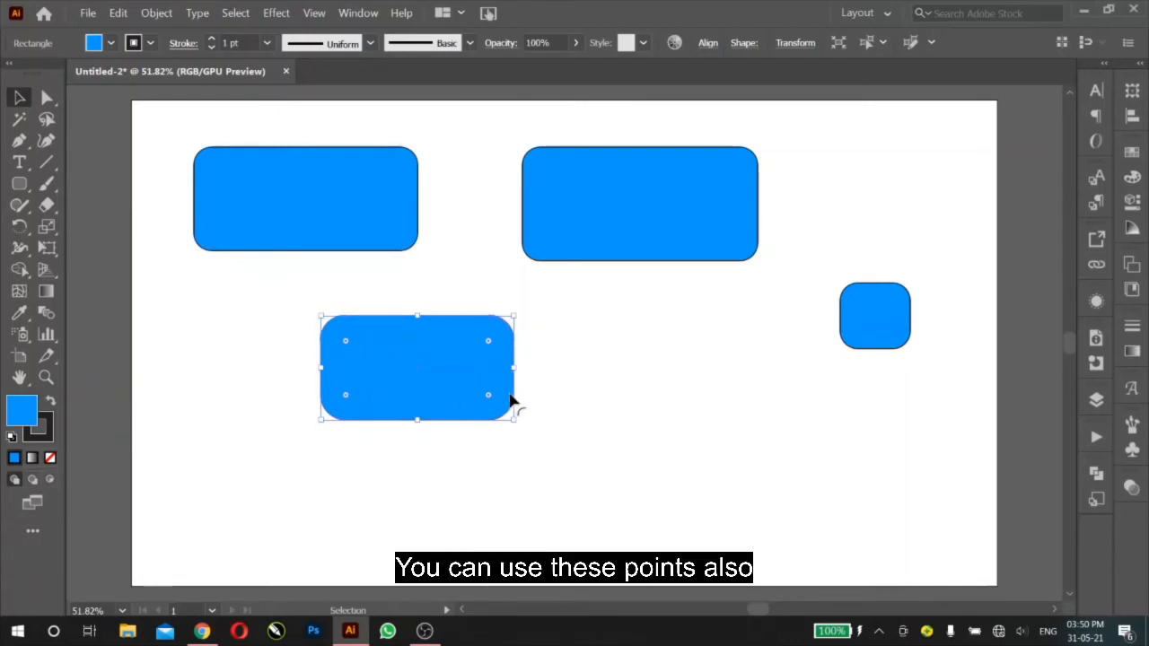
pyautogui.moveTo(488, 344)
pyautogui.mouseDown()
pyautogui.moveTo(475, 354)
pyautogui.moveTo(515, 331)
pyautogui.moveTo(500, 341)
pyautogui.mouseUp()
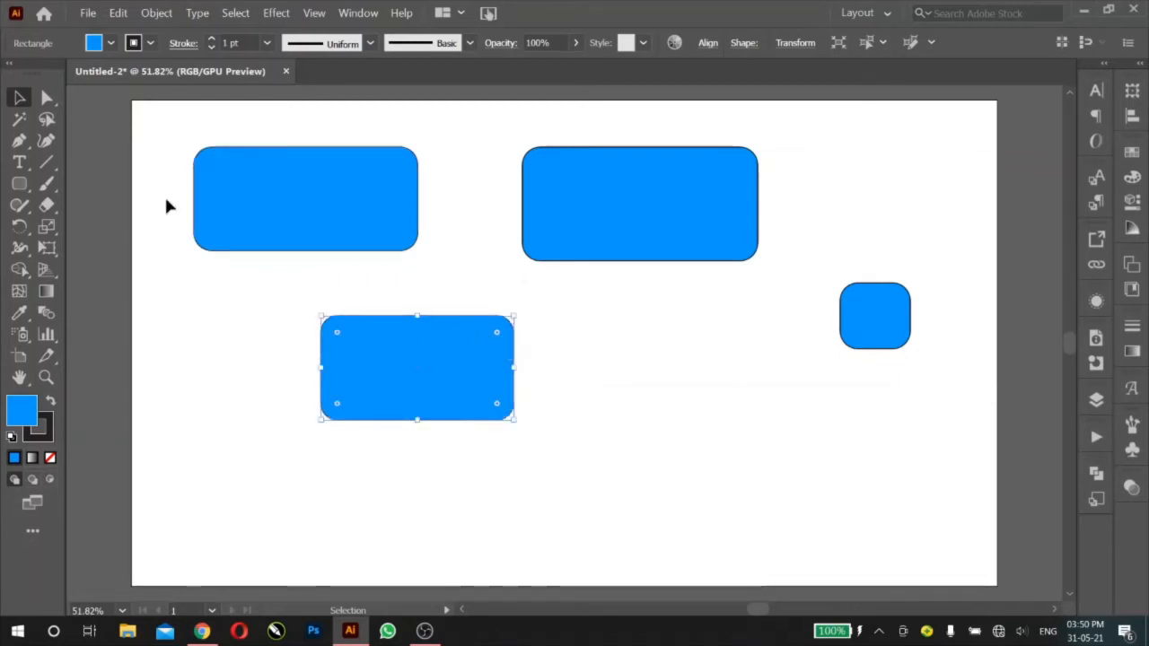
pyautogui.click(179, 303)
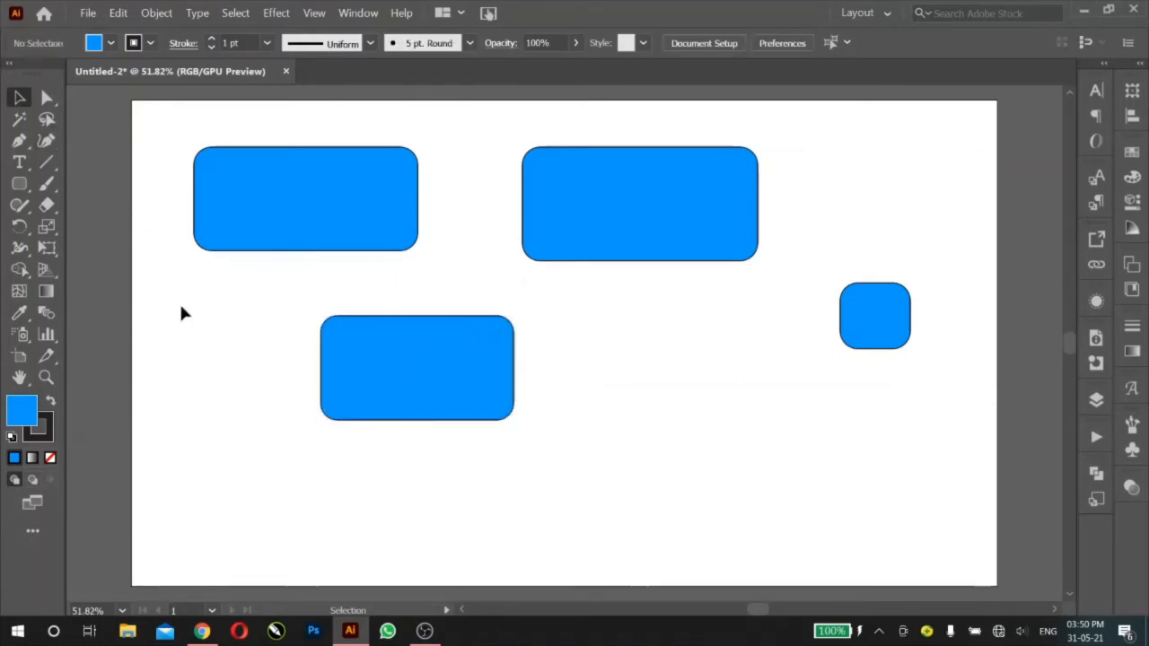
# Step: Create a 50 x 70 px rounded rectangle with a 30 px corner radius in the empty area between the lower wide rectangle and the small near-square one
pyautogui.click(20, 184)
pyautogui.moveTo(22, 187); pyautogui.dragTo(79, 205)
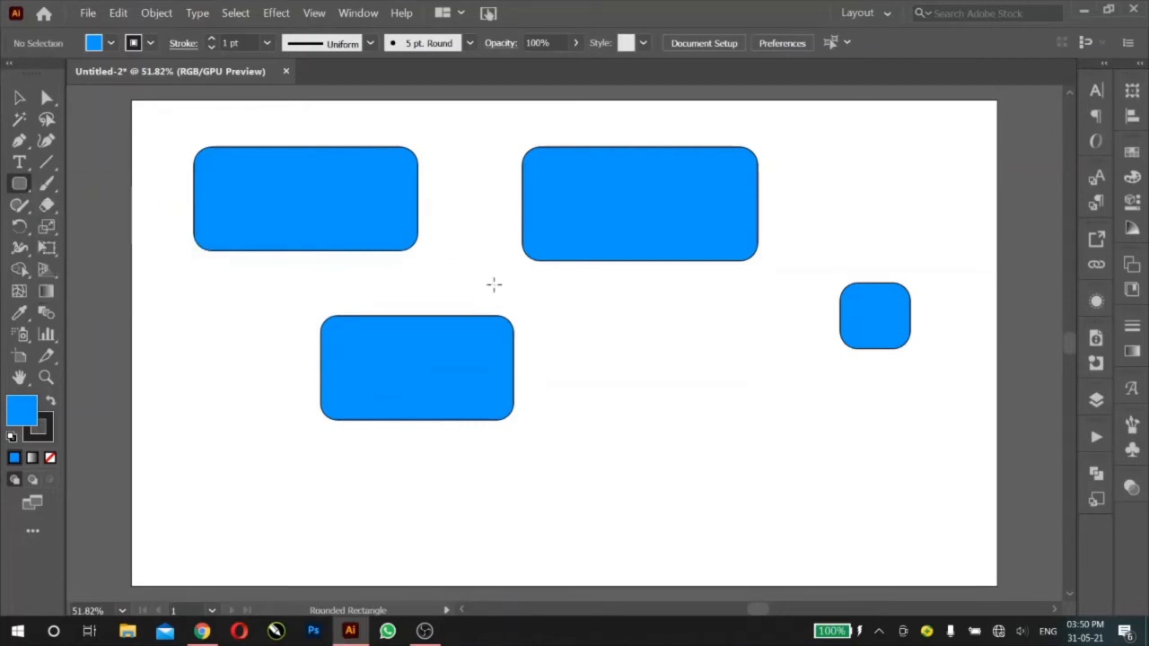
pyautogui.click(677, 380)
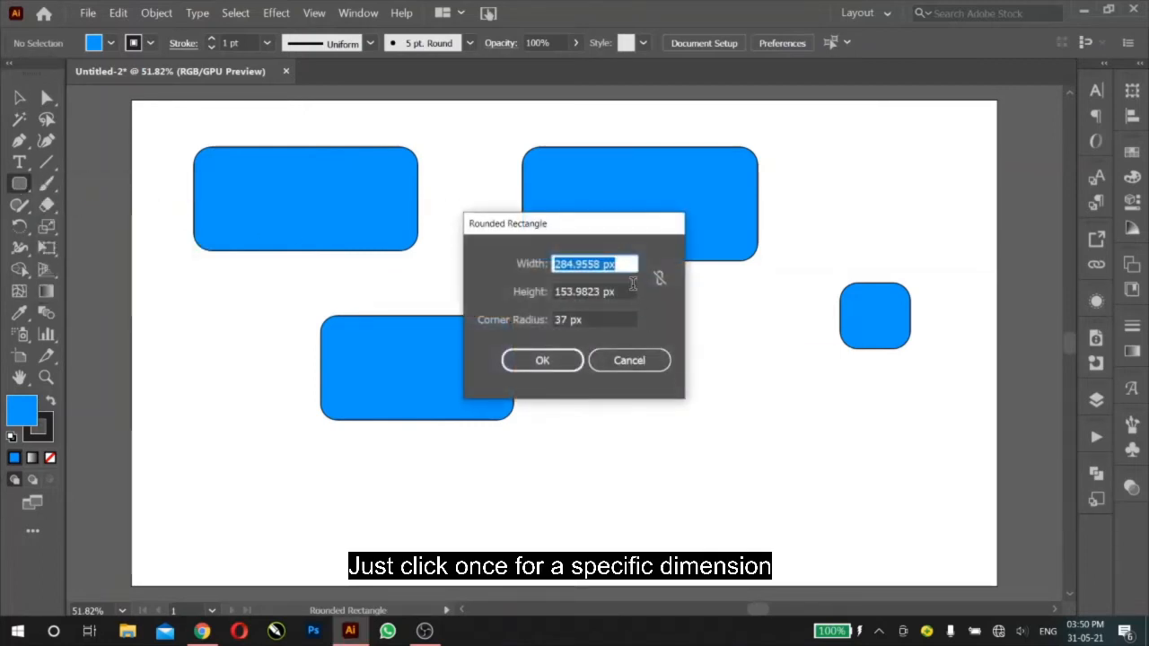
pyautogui.write('50')
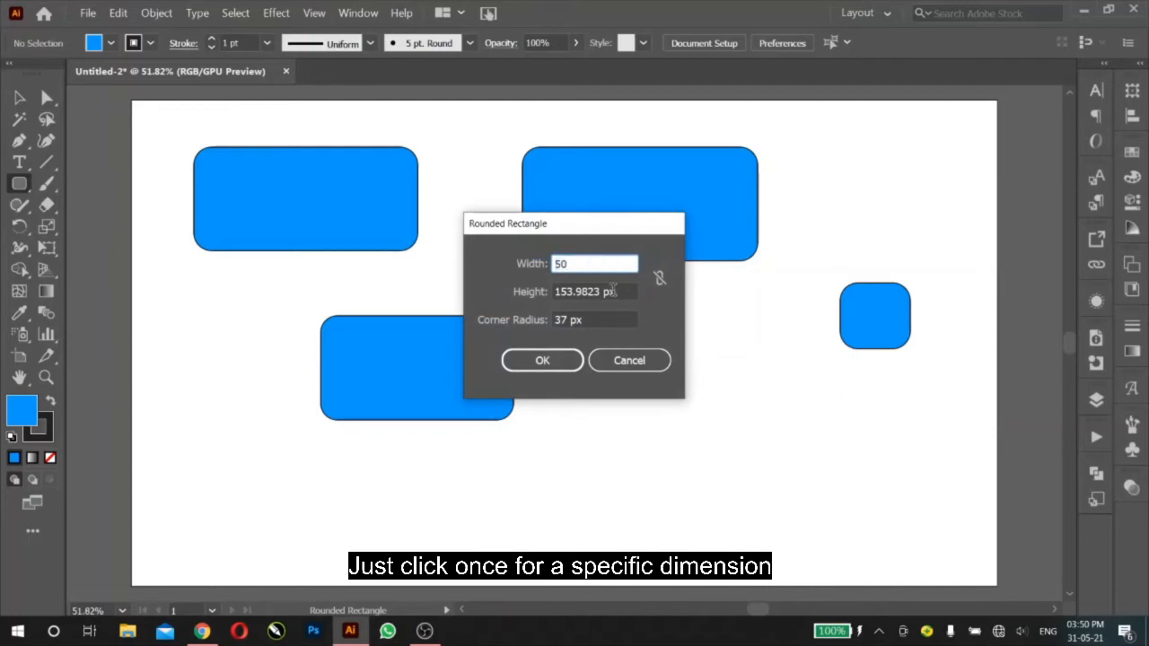
pyautogui.press('Tab')
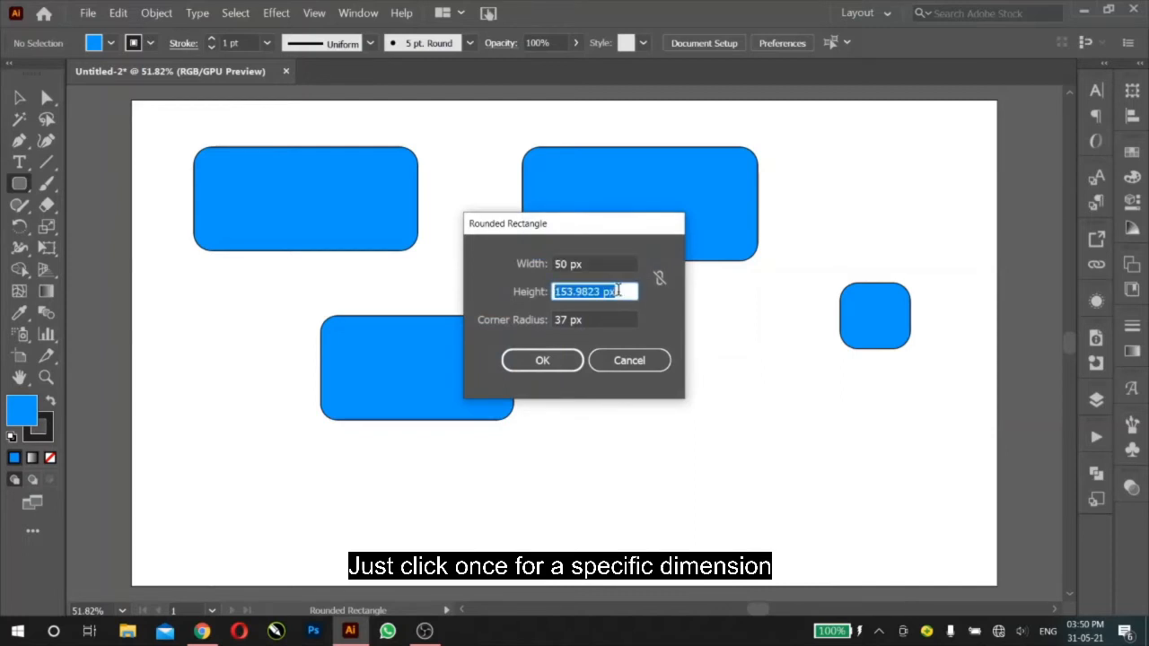
pyautogui.write('70')
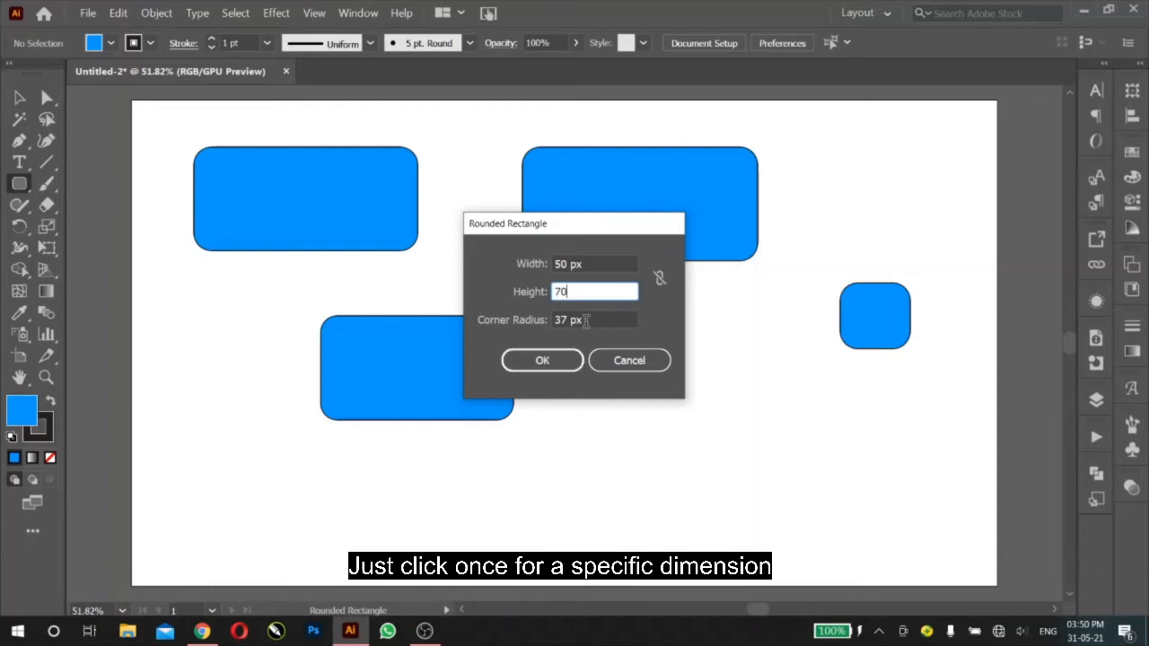
pyautogui.click(588, 321)
pyautogui.write('50')
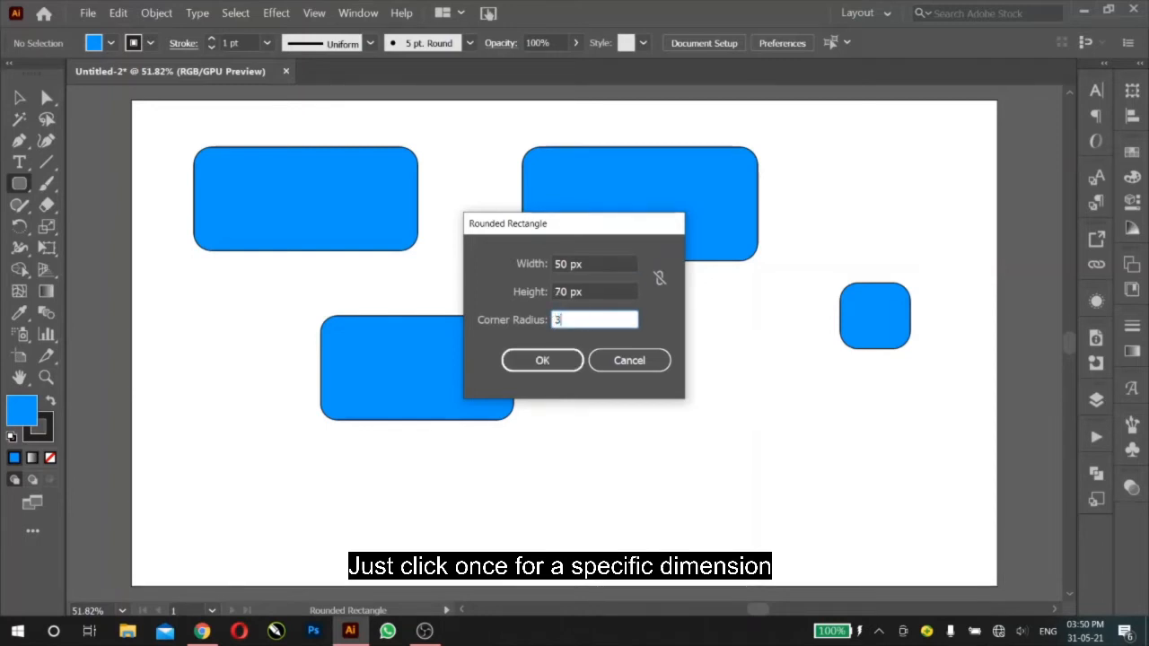
pyautogui.click(558, 359)
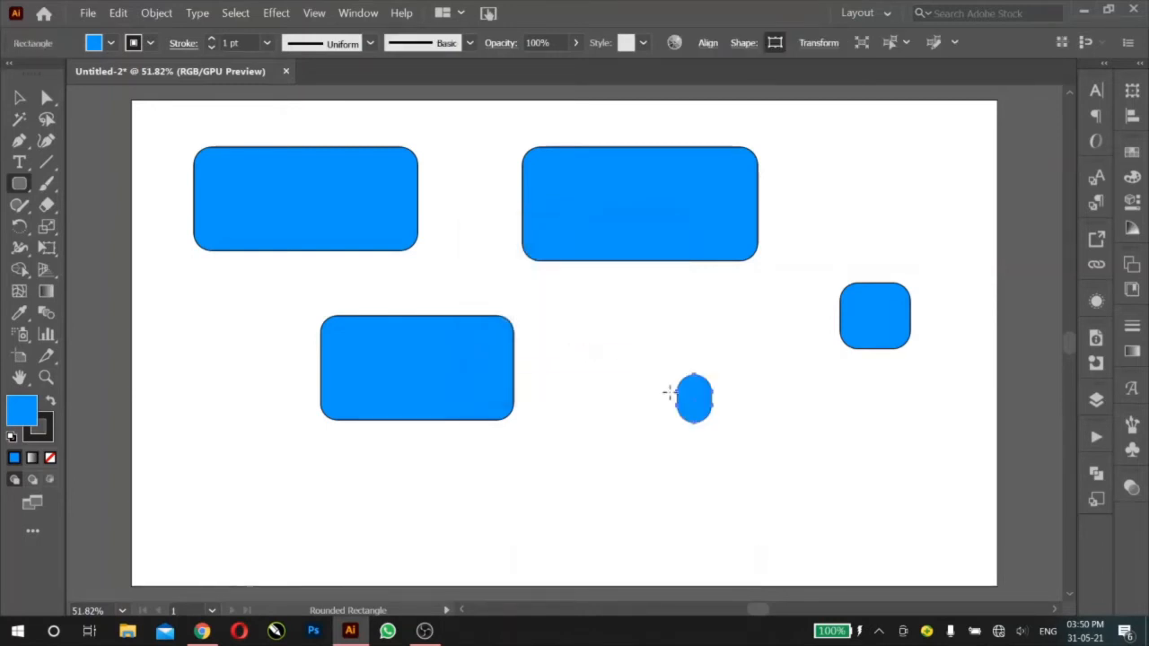
# Step: Create a 50 x 50 px rounded rectangle with a 25 px corner radius beside the lower wide rectangle, return to the Selection tool and deselect it
pyautogui.click(592, 326)
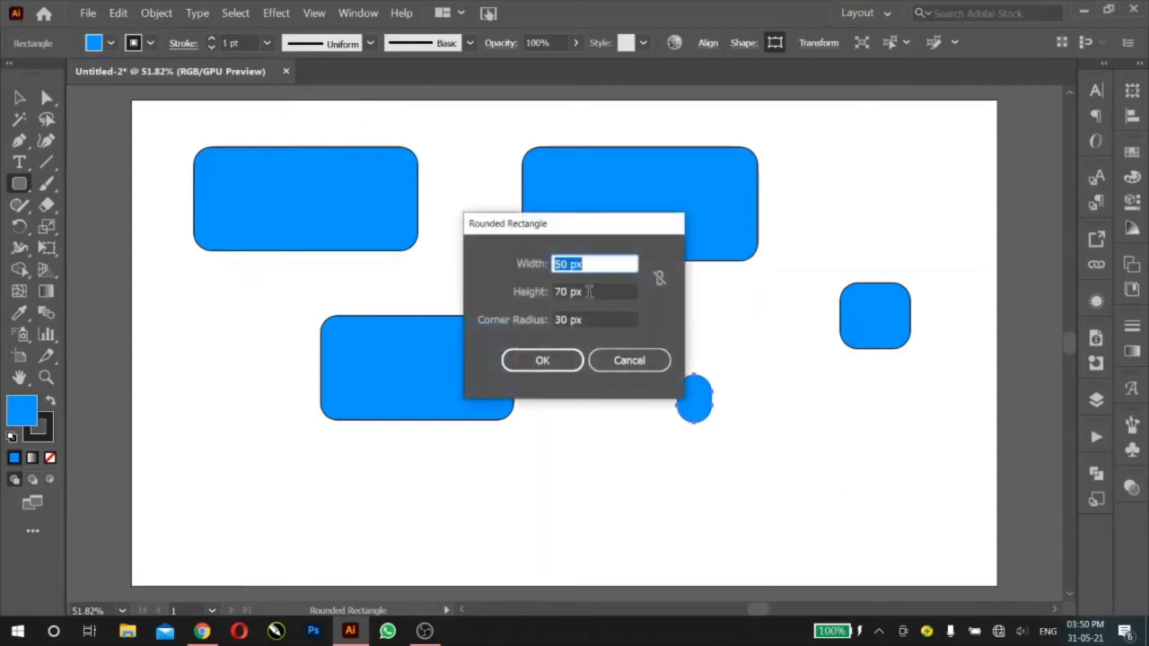
pyautogui.press('Tab')
pyautogui.write('5')
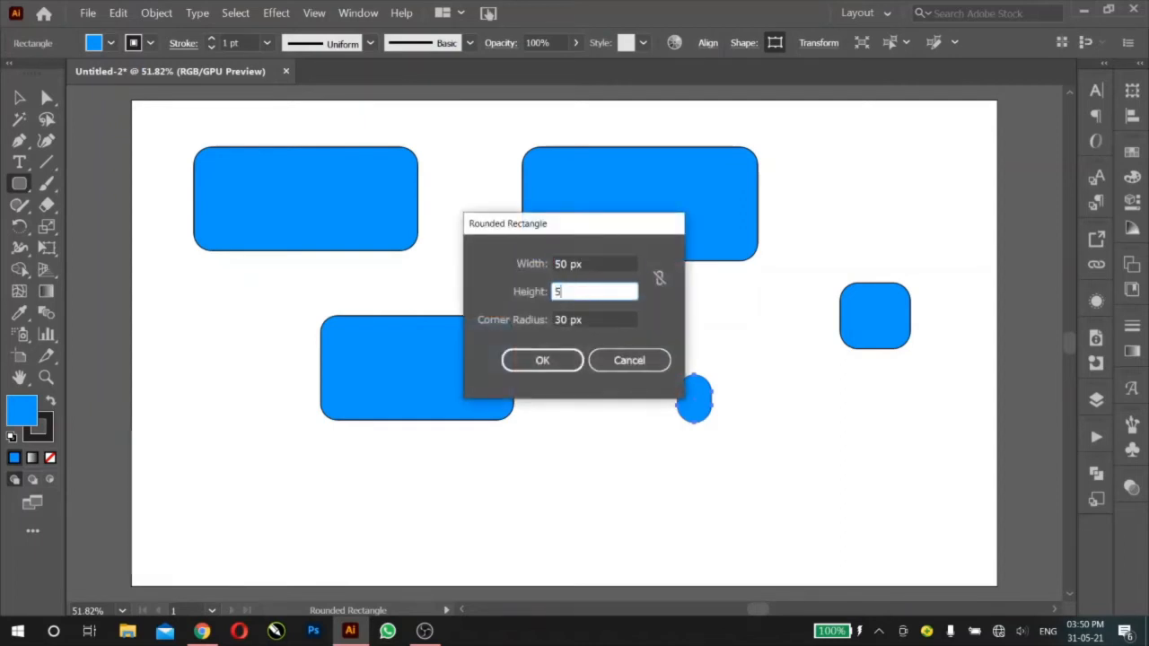
pyautogui.press('Tab')
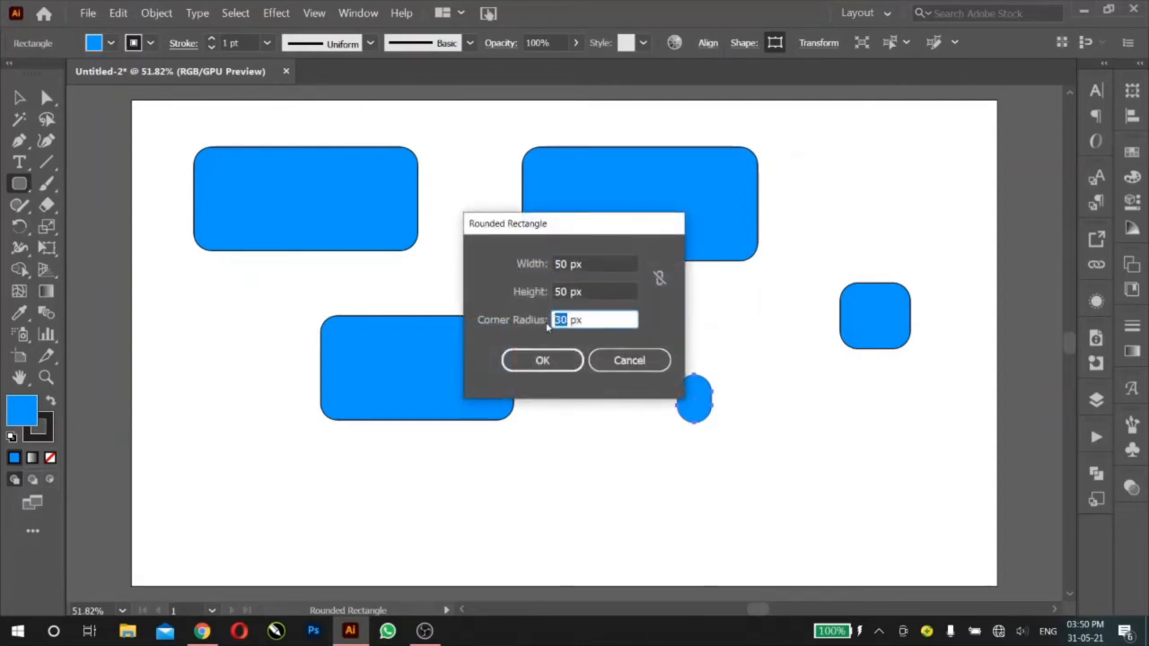
pyautogui.write('25')
pyautogui.click(566, 358)
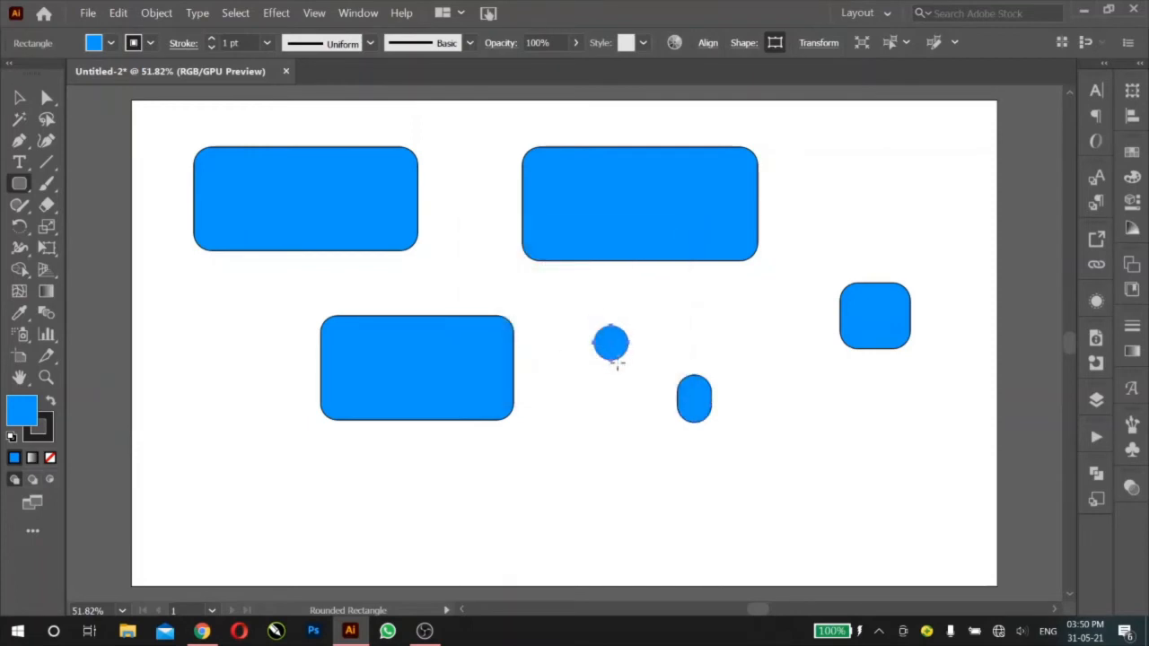
pyautogui.click(20, 97)
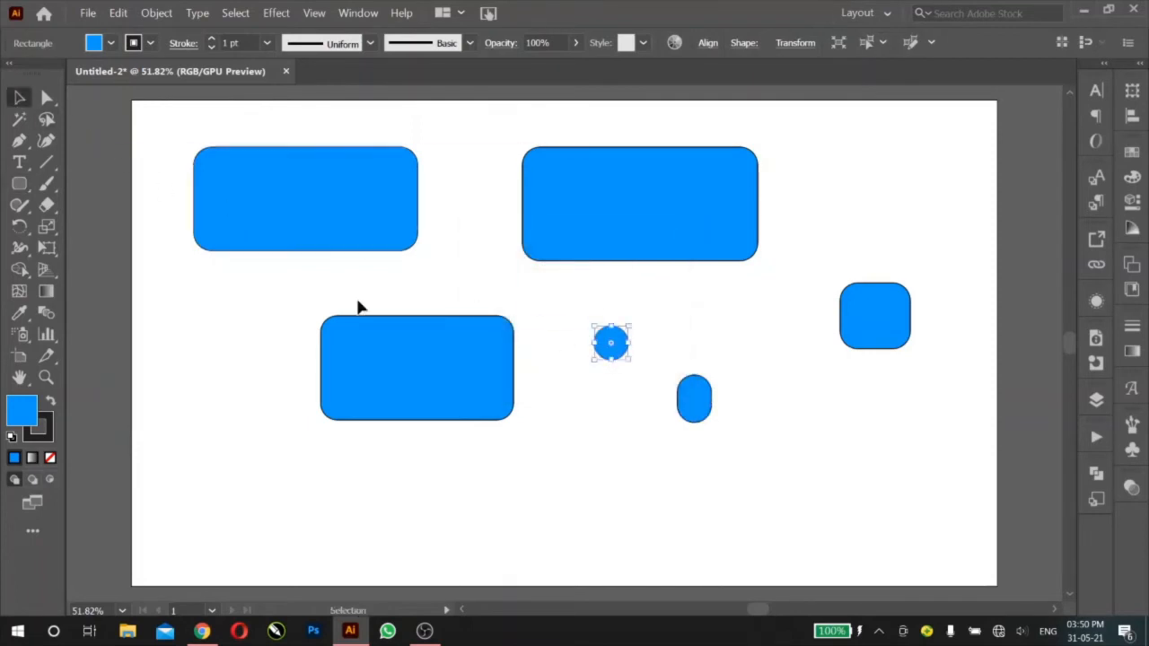
pyautogui.click(606, 420)
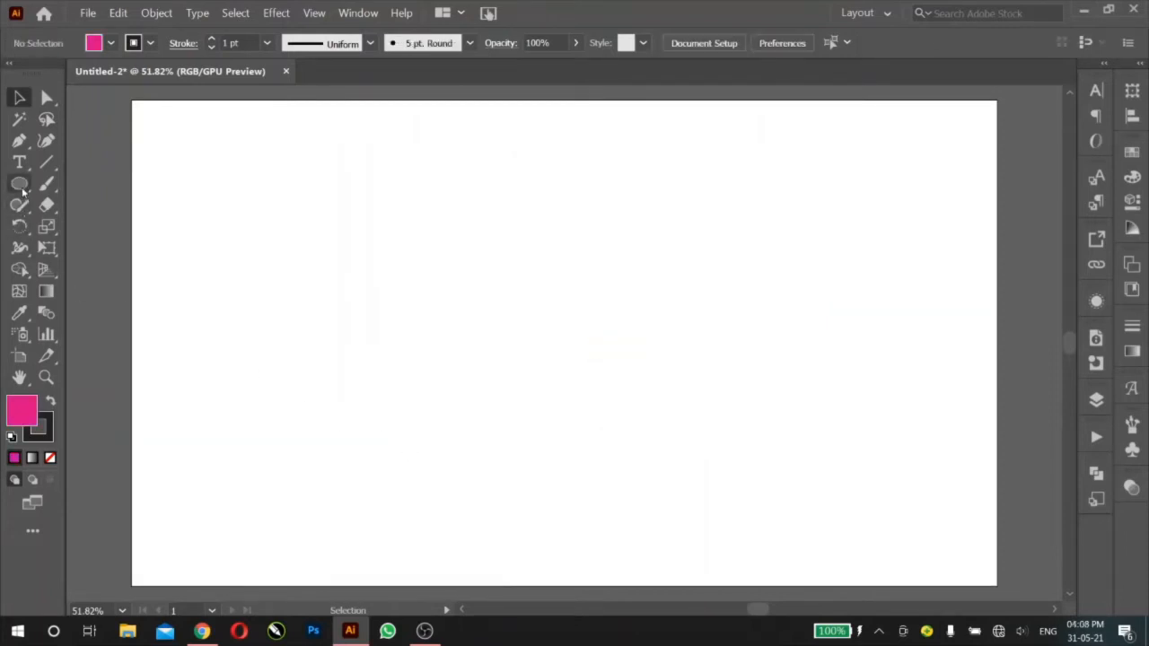
# Step: With the Ellipse tool, draw a circle, a wide ellipse and a narrow upright ellipse across the upper artboard, and an evenly proportioned circle near its right side
pyautogui.click(22, 186)
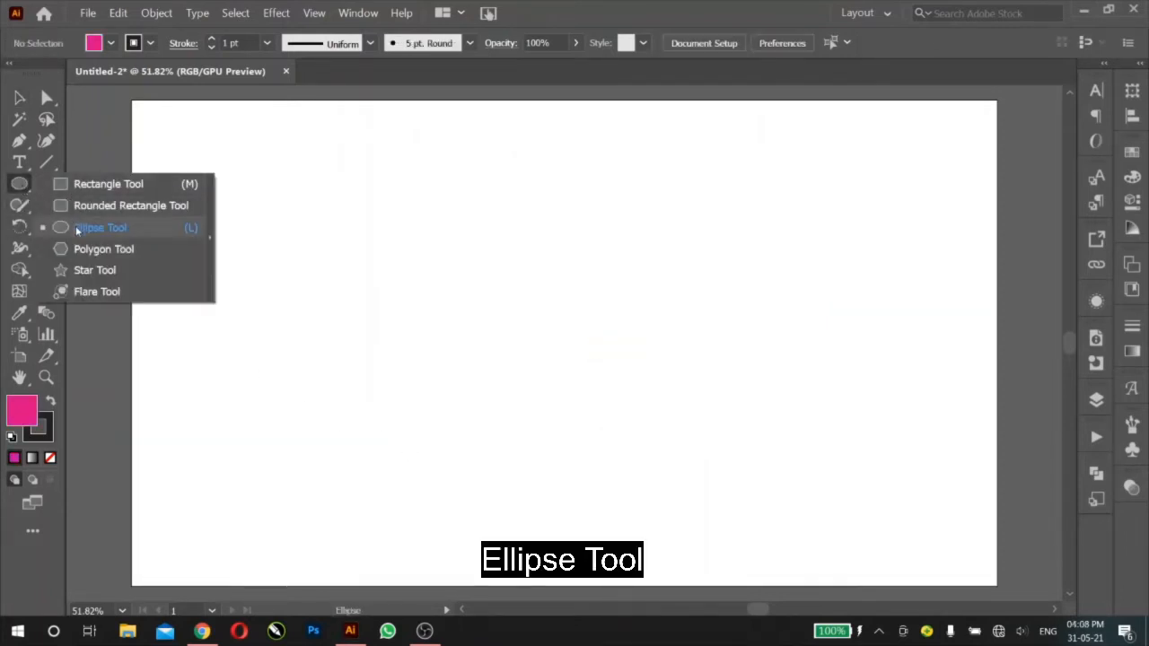
pyautogui.click(76, 227)
pyautogui.moveTo(189, 138); pyautogui.dragTo(310, 257)
pyautogui.moveTo(395, 191); pyautogui.dragTo(489, 260)
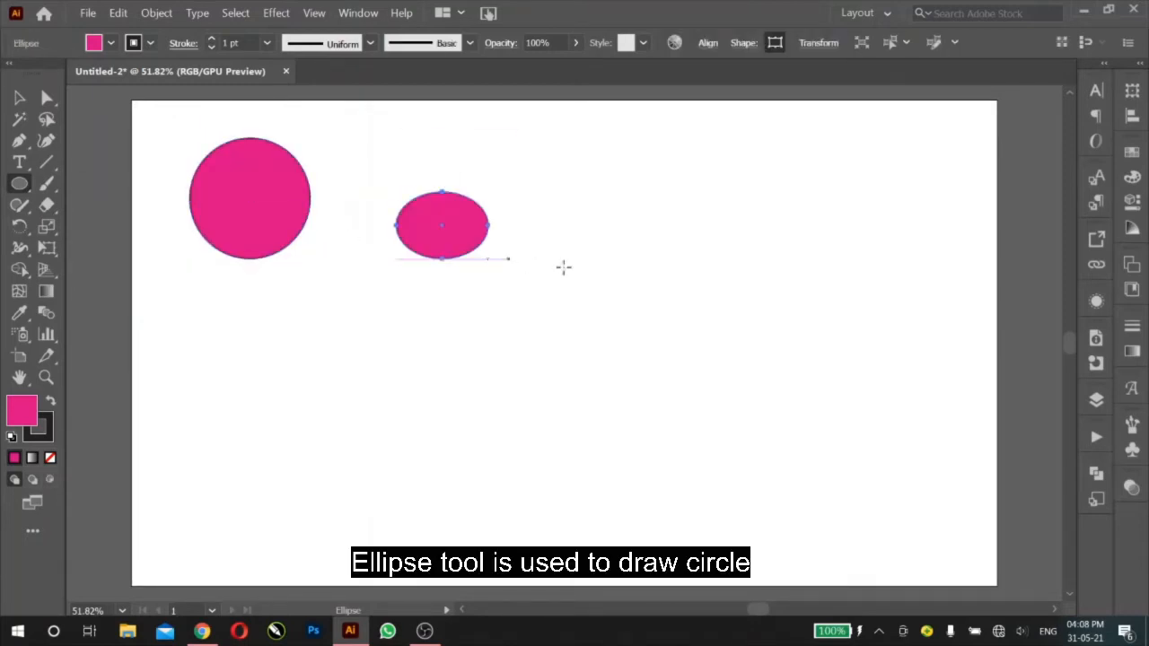
pyautogui.moveTo(570, 224); pyautogui.dragTo(593, 308)
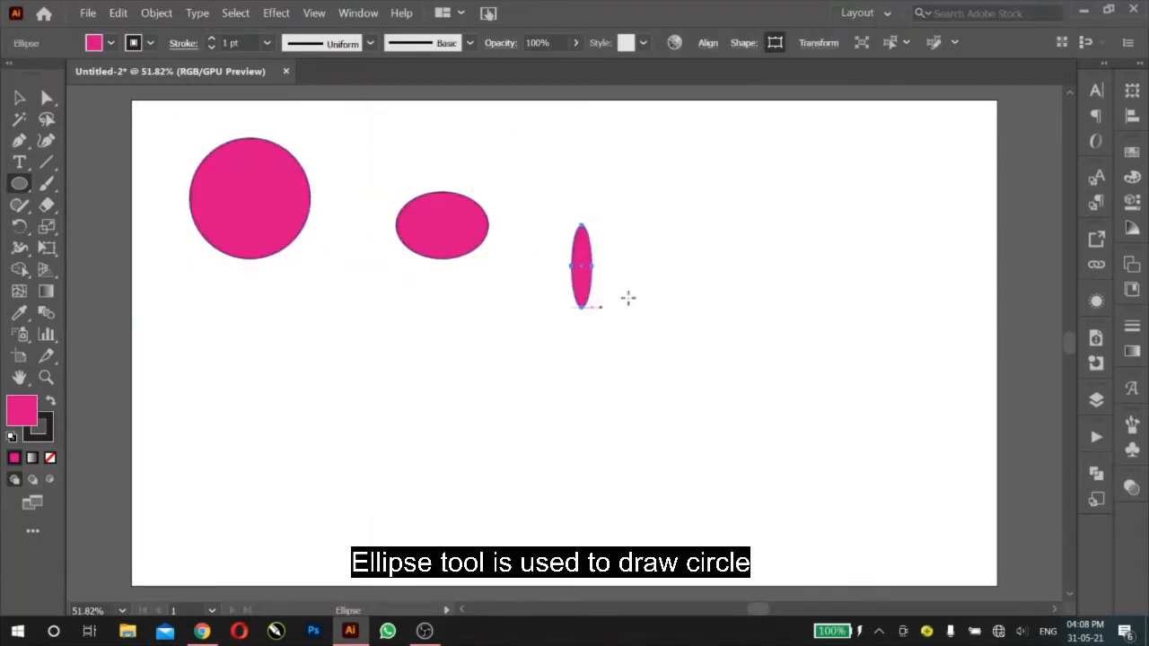
pyautogui.moveTo(728, 254); pyautogui.dragTo(846, 370)
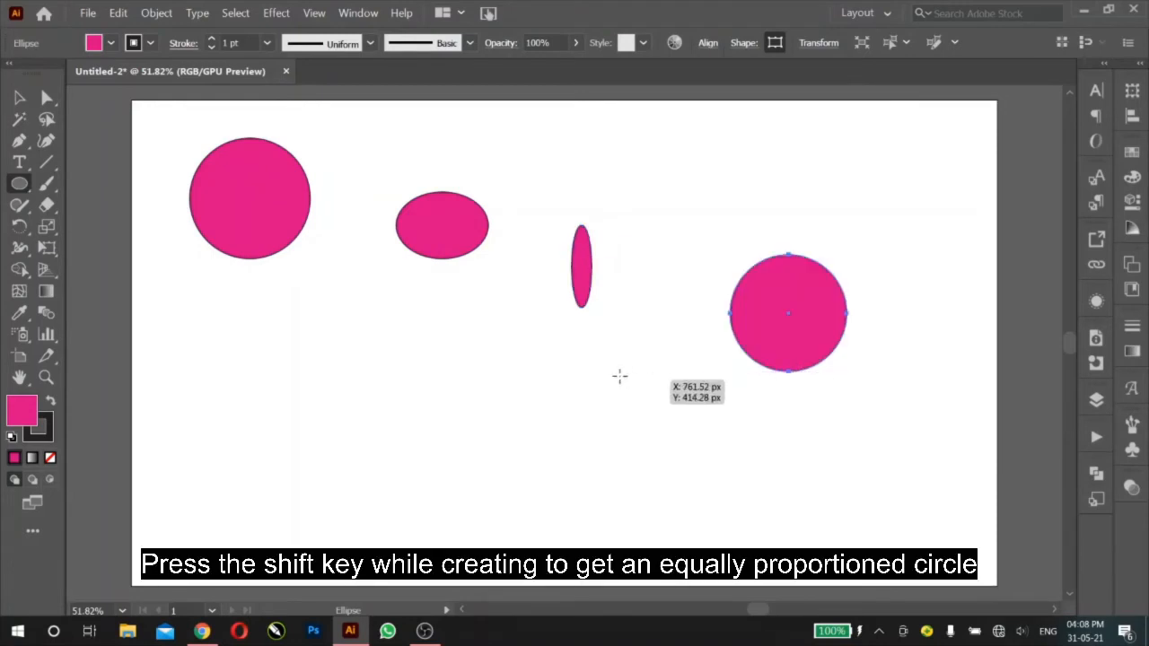
# Step: Draw three evenly proportioned circles outward from their centers, one at lower middle and two below the first circle, and deselect the last one
pyautogui.moveTo(560, 431); pyautogui.dragTo(496, 416)
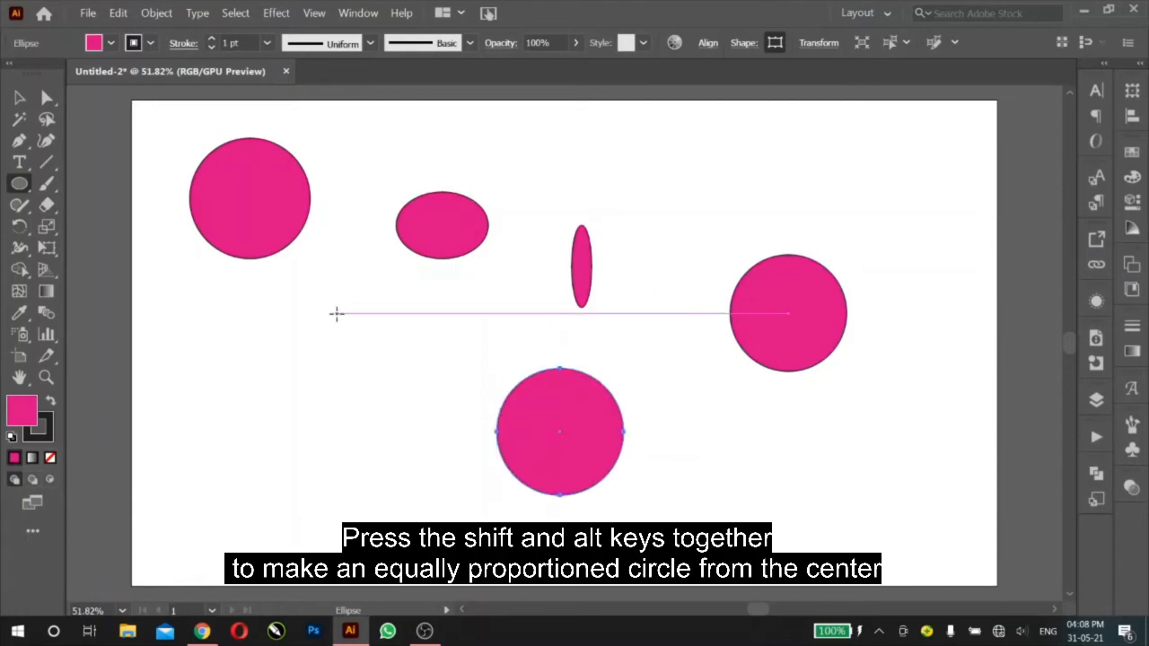
pyautogui.moveTo(296, 342); pyautogui.dragTo(361, 402)
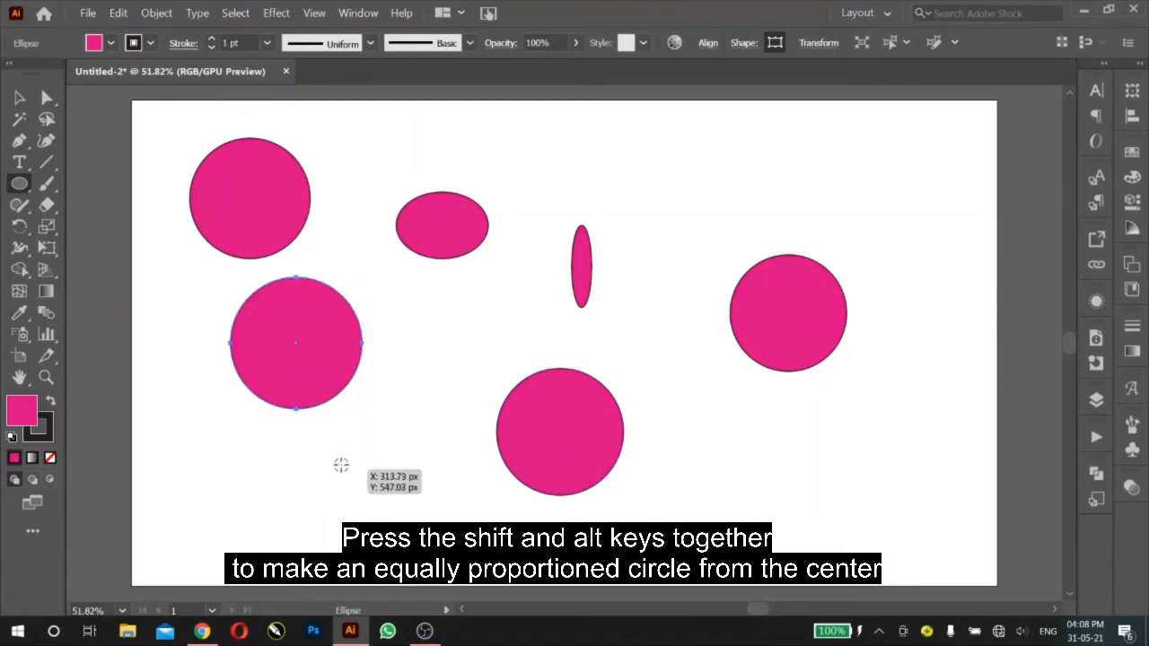
pyautogui.moveTo(339, 450); pyautogui.dragTo(365, 480)
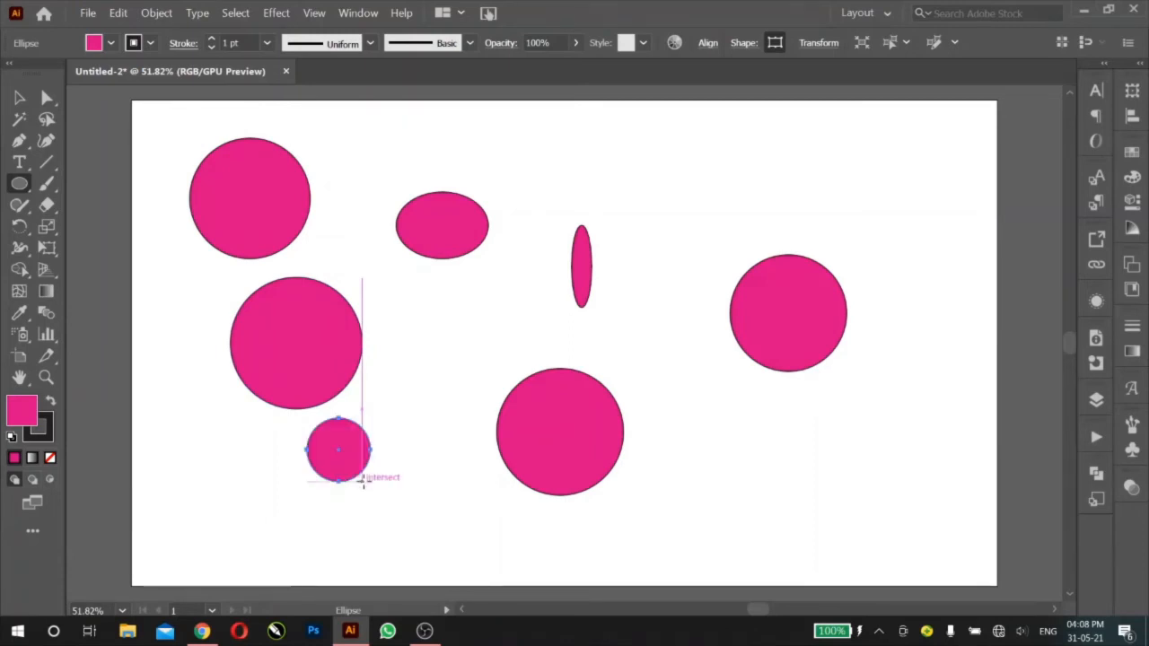
pyautogui.click(18, 97)
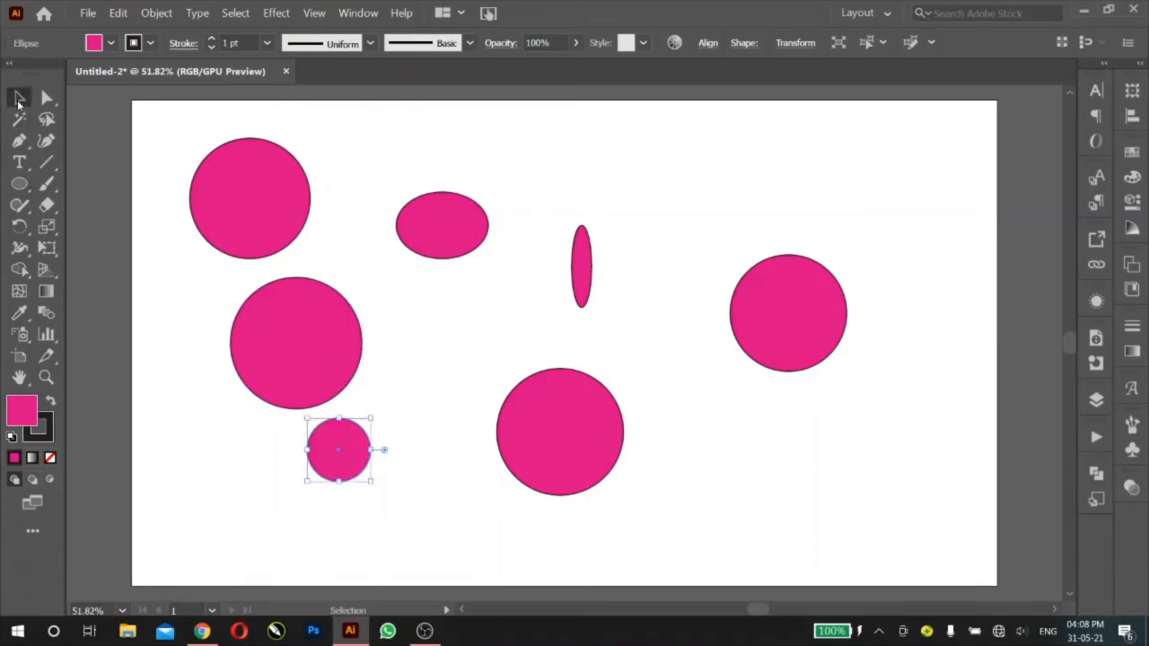
pyautogui.click(128, 165)
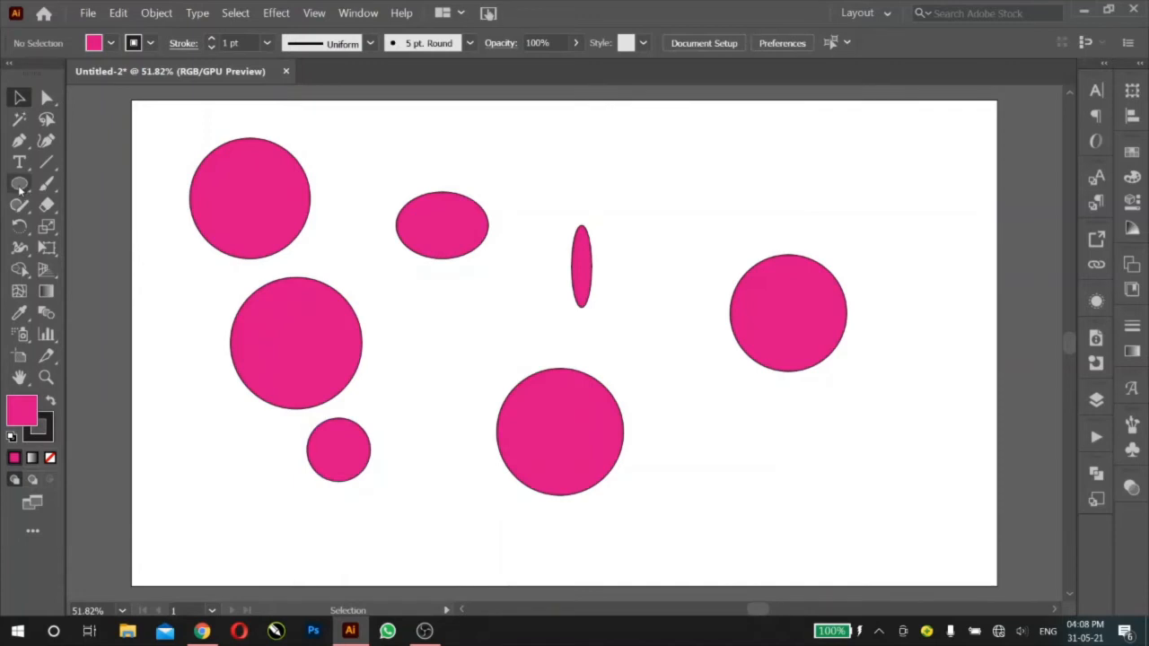
# Step: Create a 500 x 500 px circle with the Ellipse tool, starting between the narrow ellipse and the rightmost circle
pyautogui.click(20, 186)
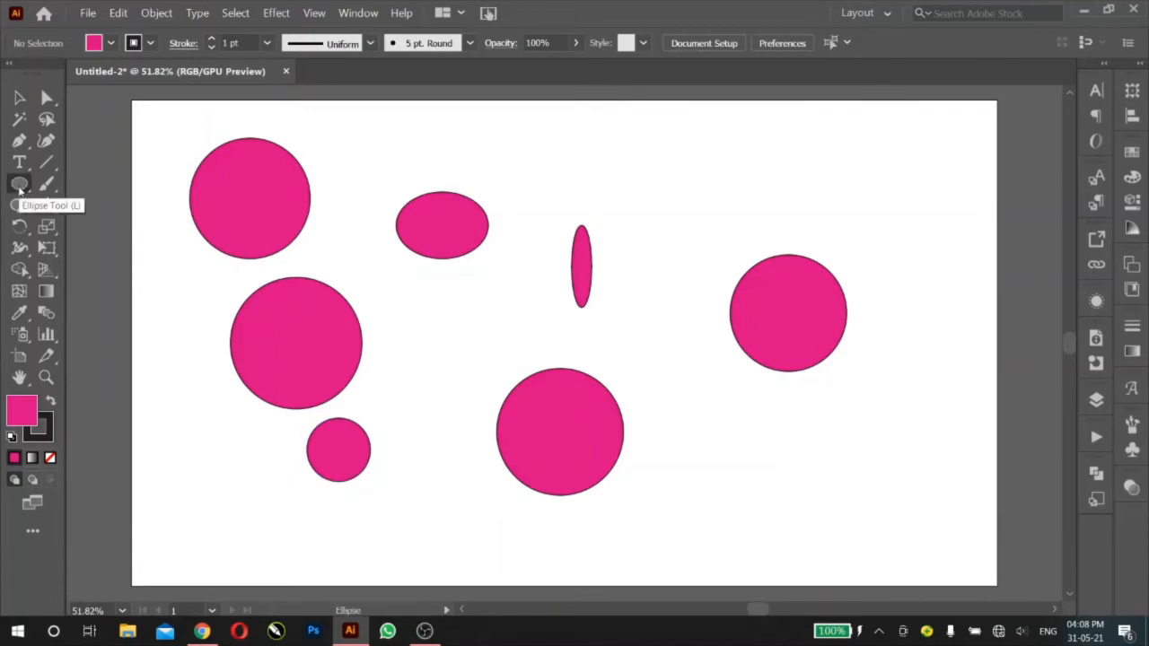
pyautogui.click(663, 259)
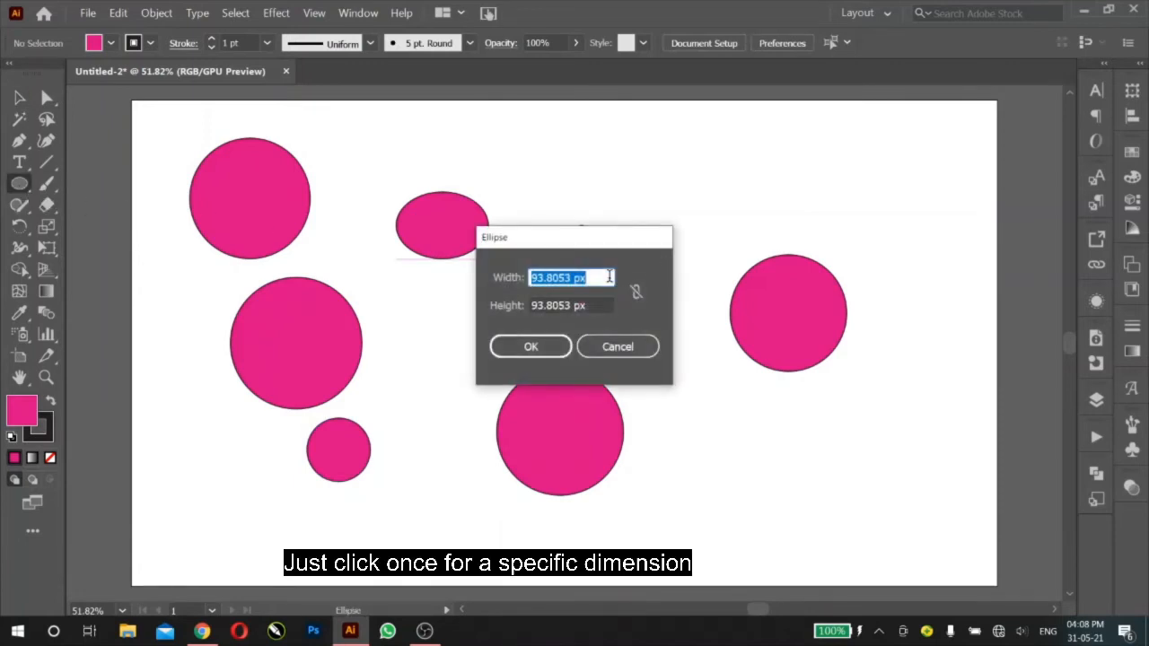
pyautogui.write('500')
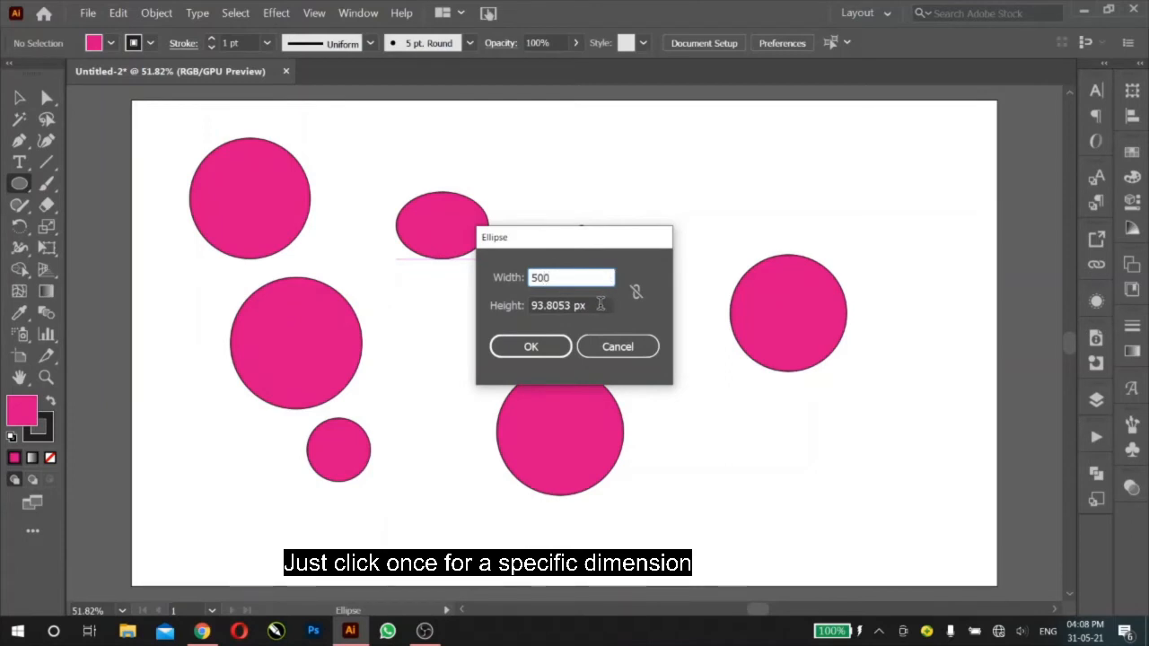
pyautogui.press('Tab')
pyautogui.write('50')
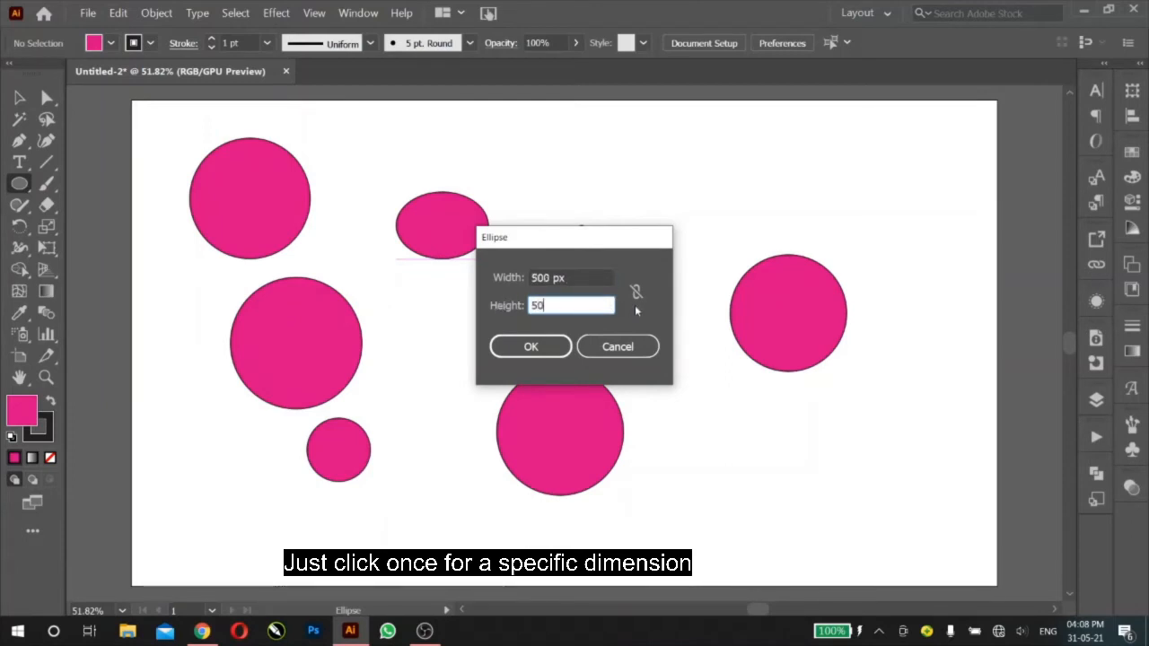
pyautogui.write('0')
pyautogui.click(542, 350)
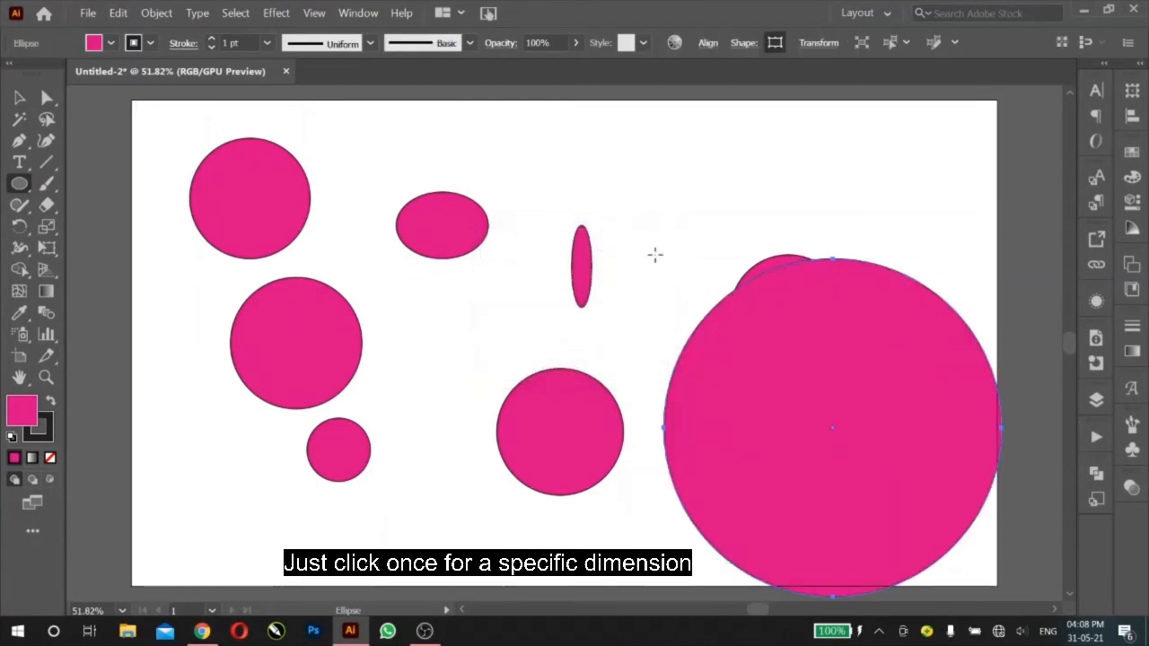
# Step: Create a 20 x 60 px ellipse between the narrow ellipse and the largest circle, return to the Selection tool and deselect it
pyautogui.click(663, 241)
pyautogui.write('20')
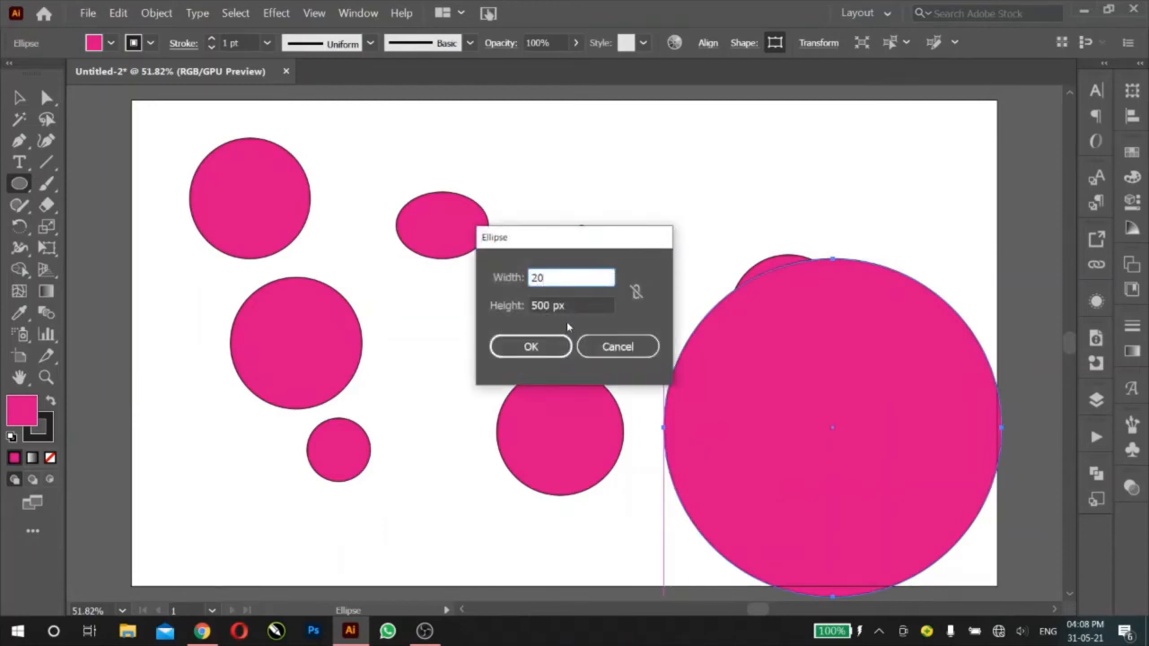
pyautogui.press('Tab')
pyautogui.write('60')
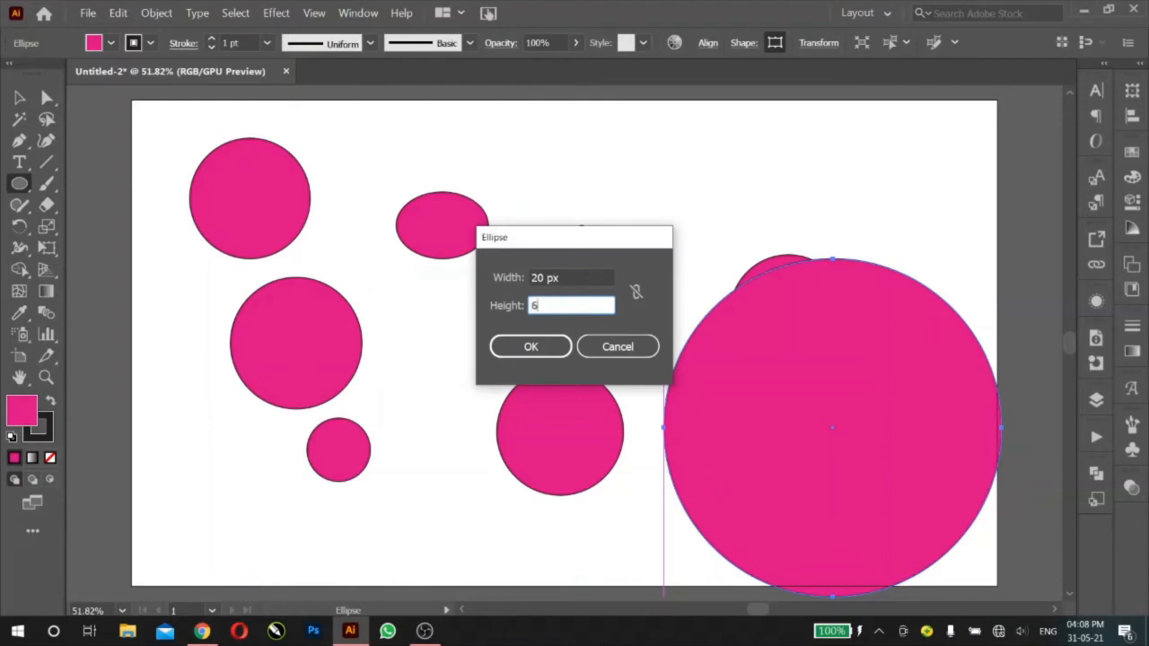
pyautogui.click(538, 350)
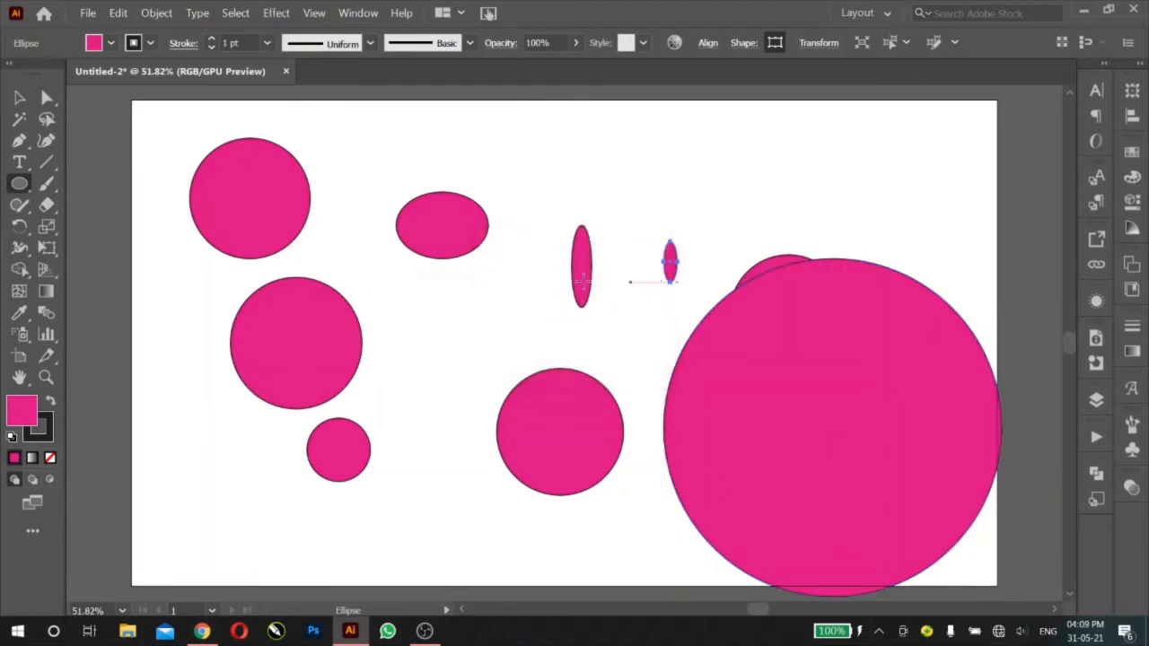
pyautogui.click(21, 101)
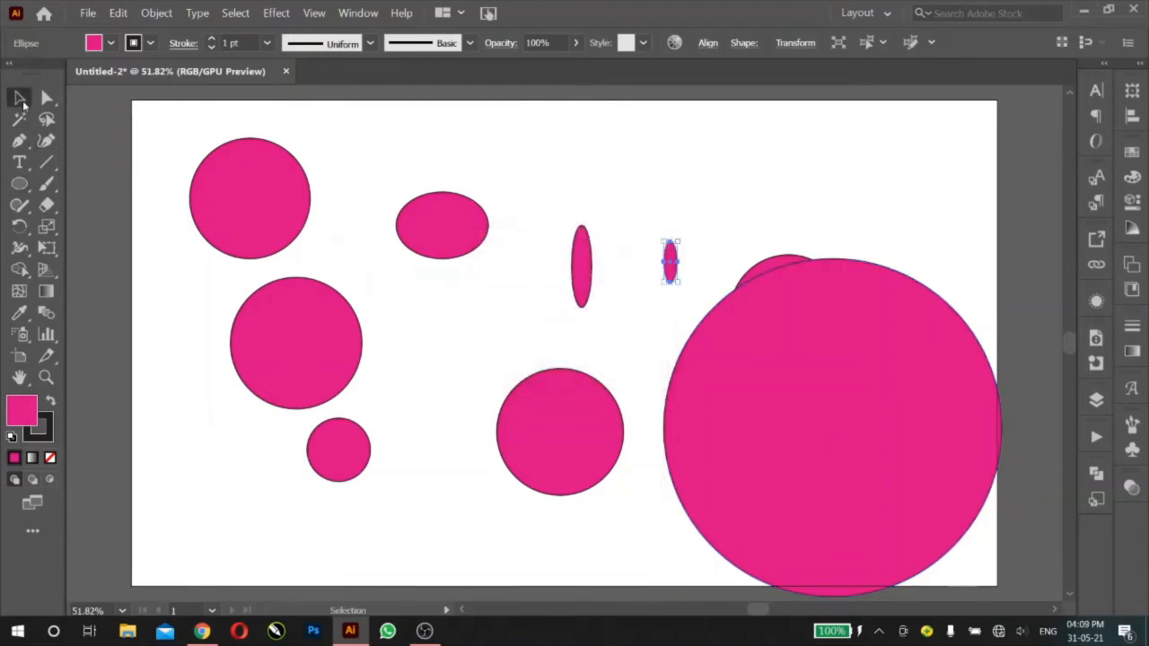
pyautogui.click(439, 182)
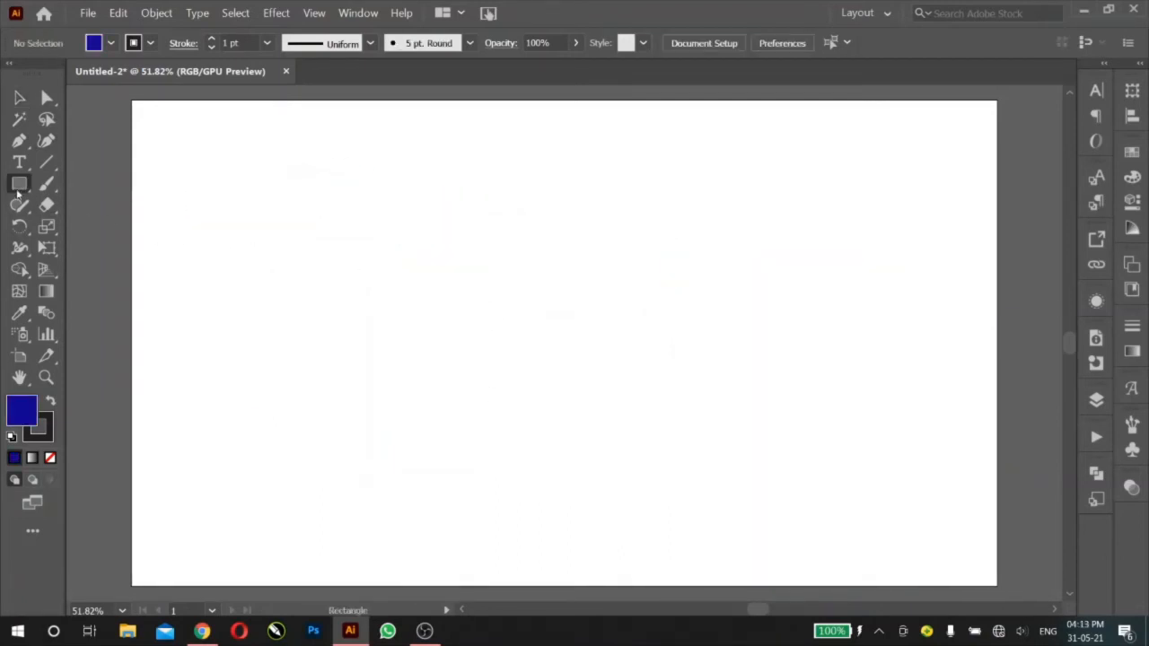
# Step: With the Polygon tool, draw two small tilted hexagons and a larger upright one across the upper part of the empty artboard
pyautogui.click(19, 185)
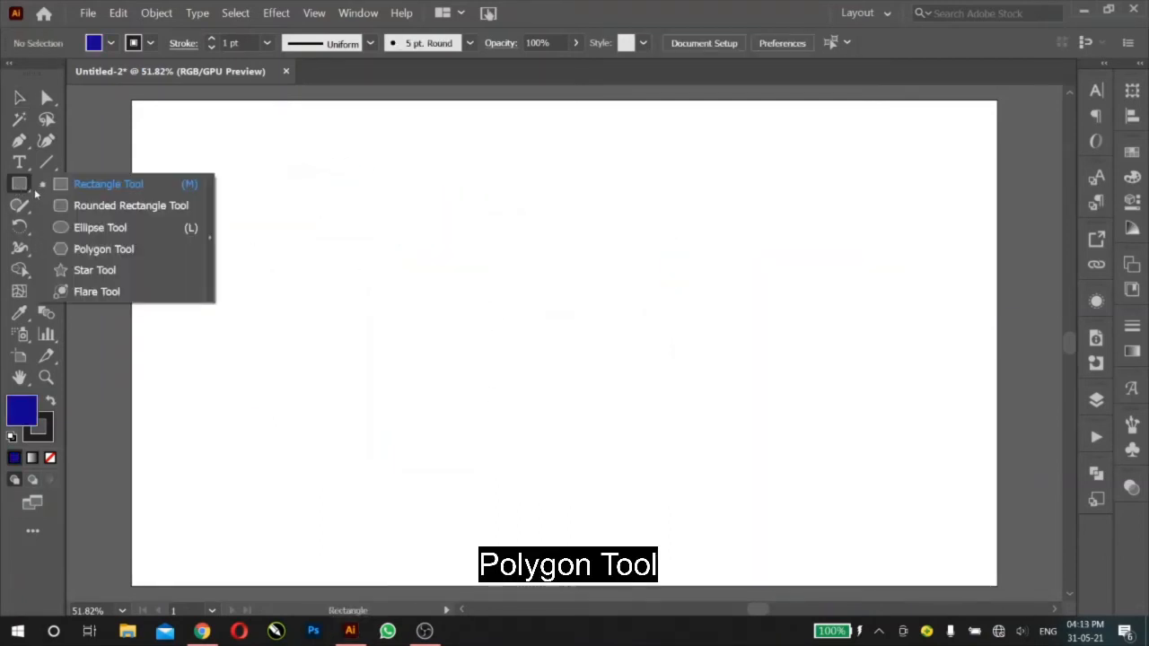
pyautogui.click(94, 250)
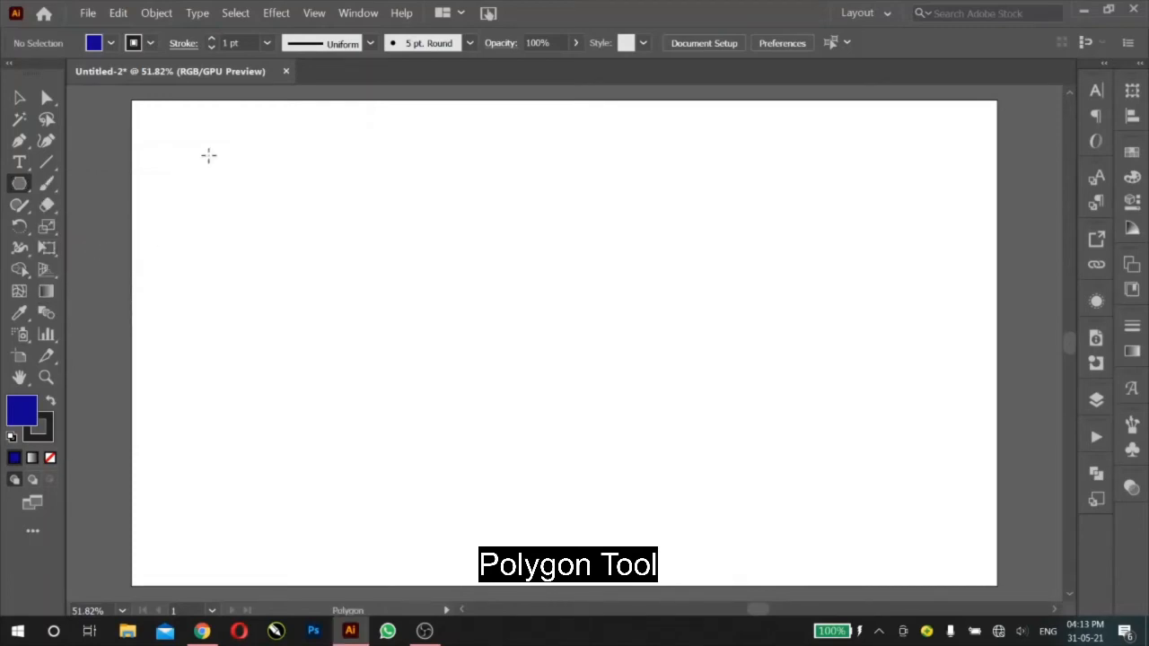
pyautogui.moveTo(209, 155); pyautogui.dragTo(242, 192)
pyautogui.moveTo(409, 250); pyautogui.dragTo(431, 198)
pyautogui.moveTo(600, 251); pyautogui.dragTo(672, 301)
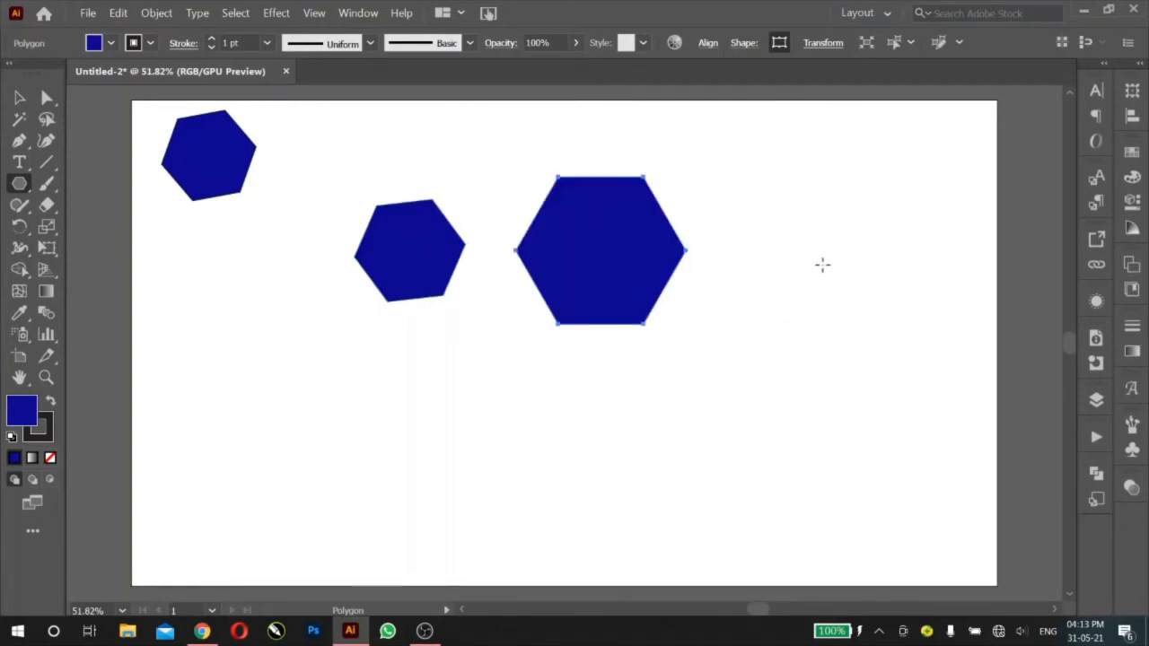
# Step: Draw an upright hexagon beside the largest one and a tilted seven-sided polygon below the small upper-left hexagon
pyautogui.moveTo(814, 276); pyautogui.dragTo(866, 336)
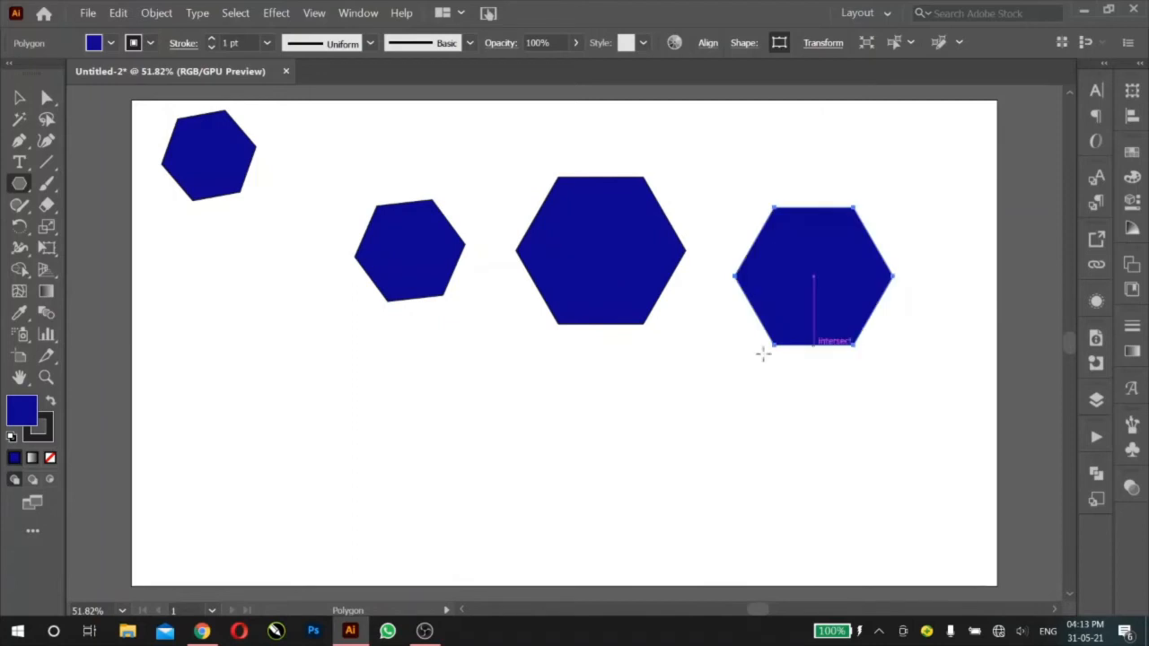
pyautogui.moveTo(223, 337); pyautogui.dragTo(257, 390)
pyautogui.press('Down')
pyautogui.press('Down')
pyautogui.press('Up')
pyautogui.press('Up')
pyautogui.press('Up')
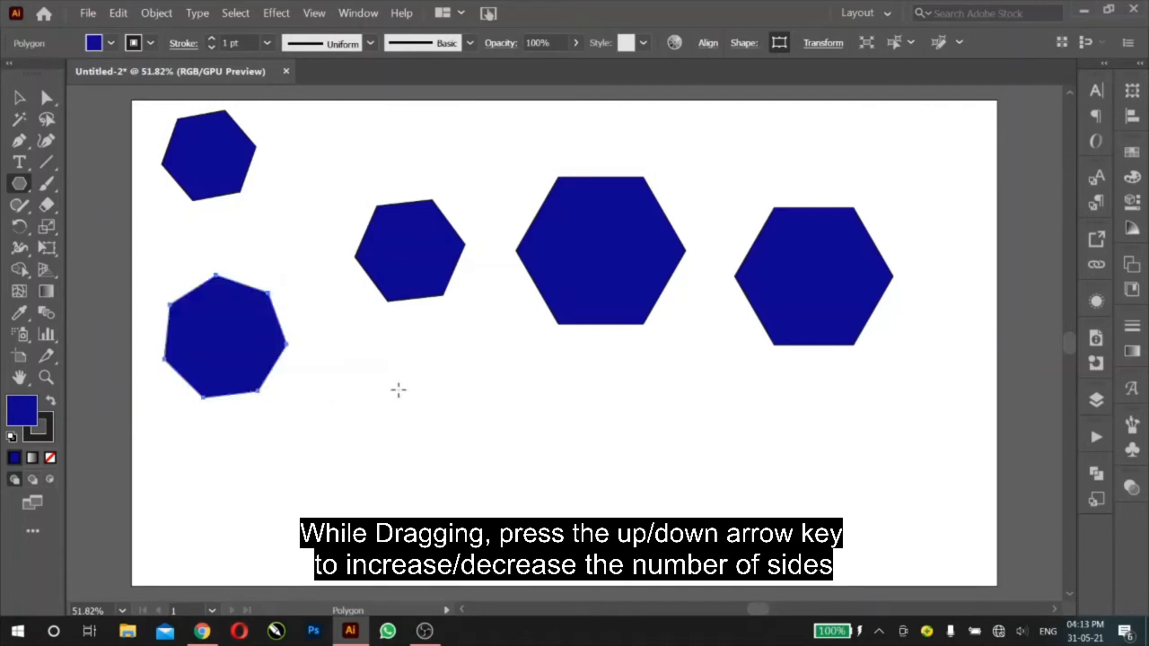
# Step: Draw a tilted five-sided polygon outward from its center, just to the right of the heptagon
pyautogui.moveTo(380, 386); pyautogui.dragTo(439, 423)
pyautogui.press('Down')
pyautogui.press('Down')
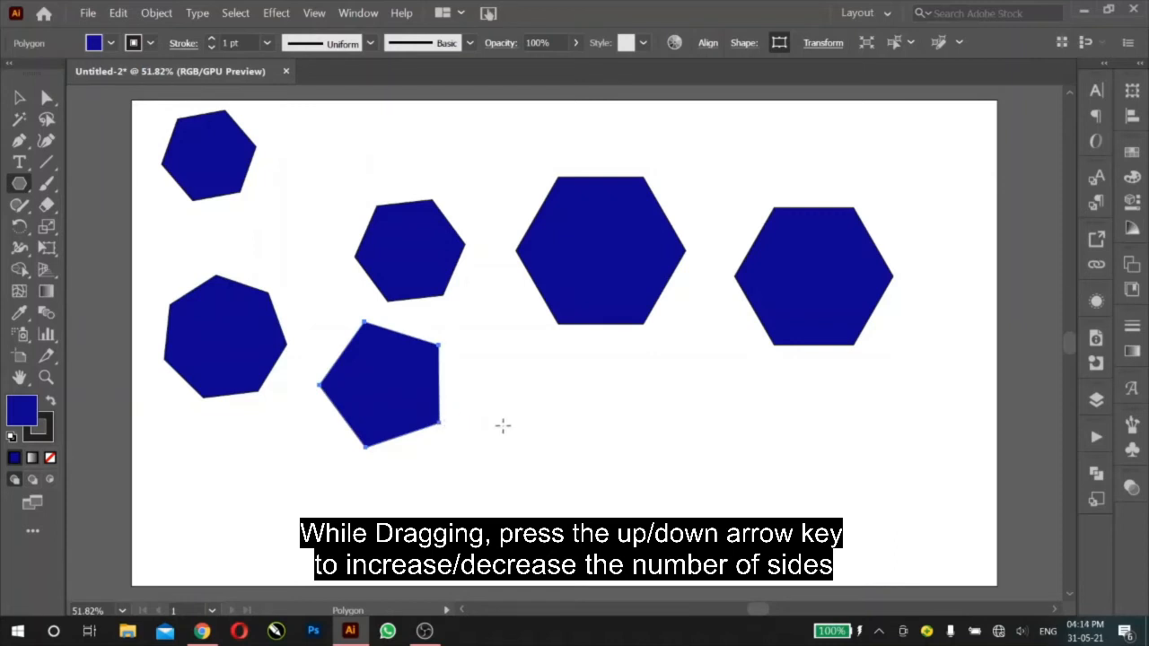
# Step: Create a 10-sided polygon with a 90 px radius below the largest hexagon
pyautogui.click(612, 421)
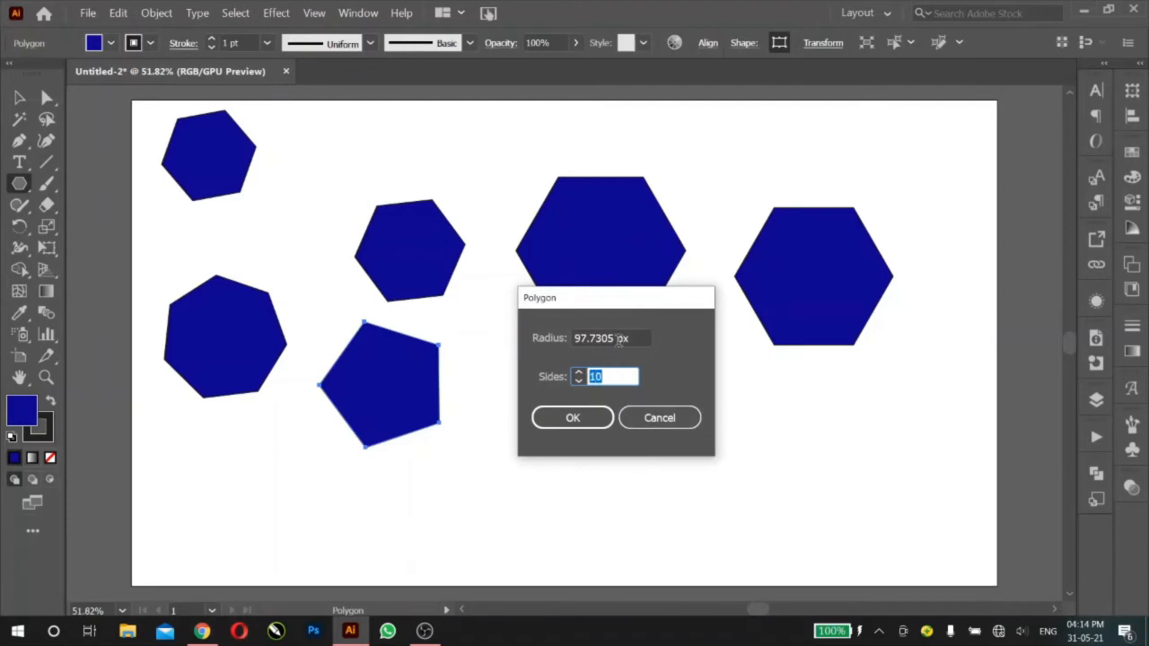
pyautogui.doubleClick(600, 338)
pyautogui.write('90')
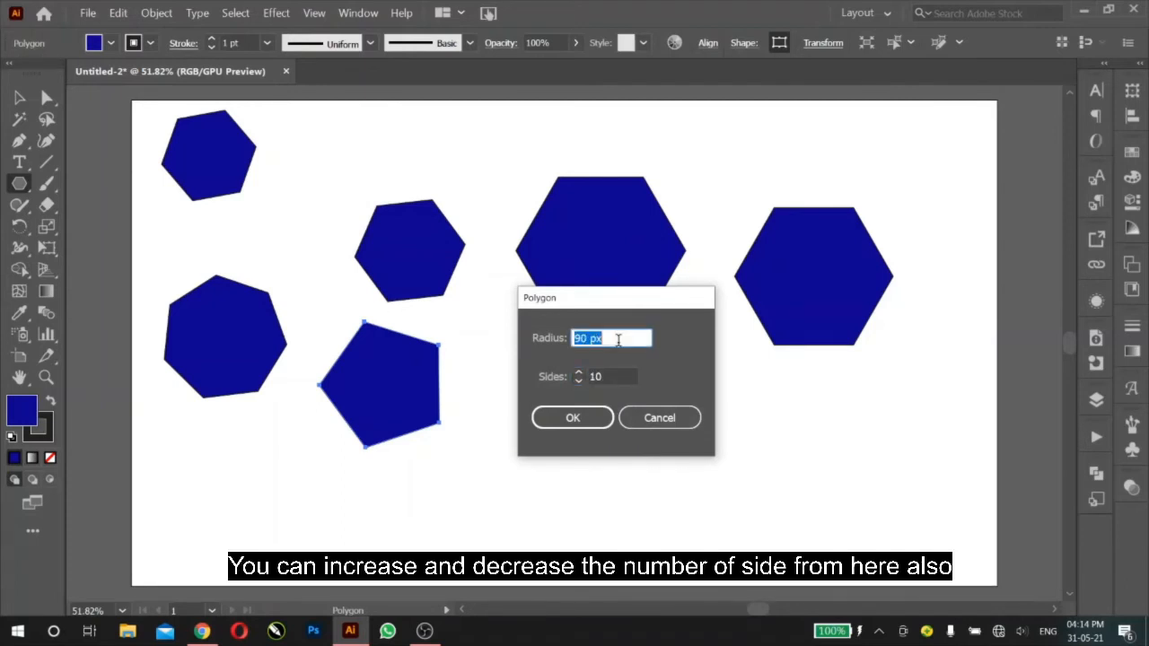
pyautogui.click(584, 422)
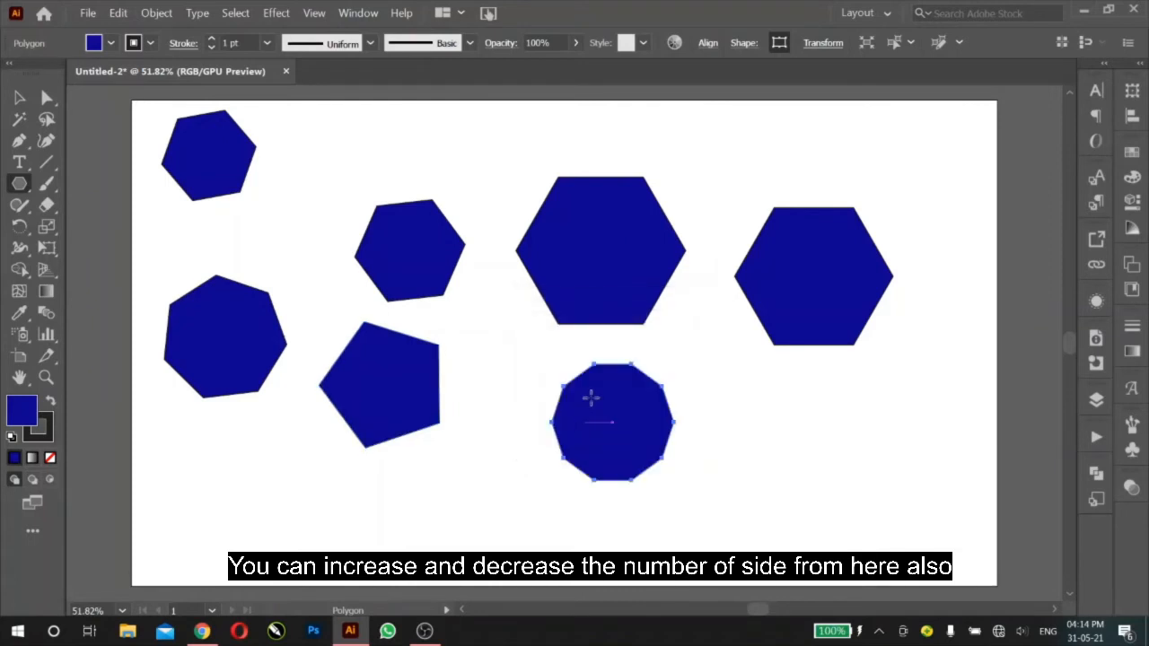
# Step: Create a 5-sided polygon with a 75 px radius beside the decagon, return to the Selection tool and deselect it
pyautogui.click(757, 419)
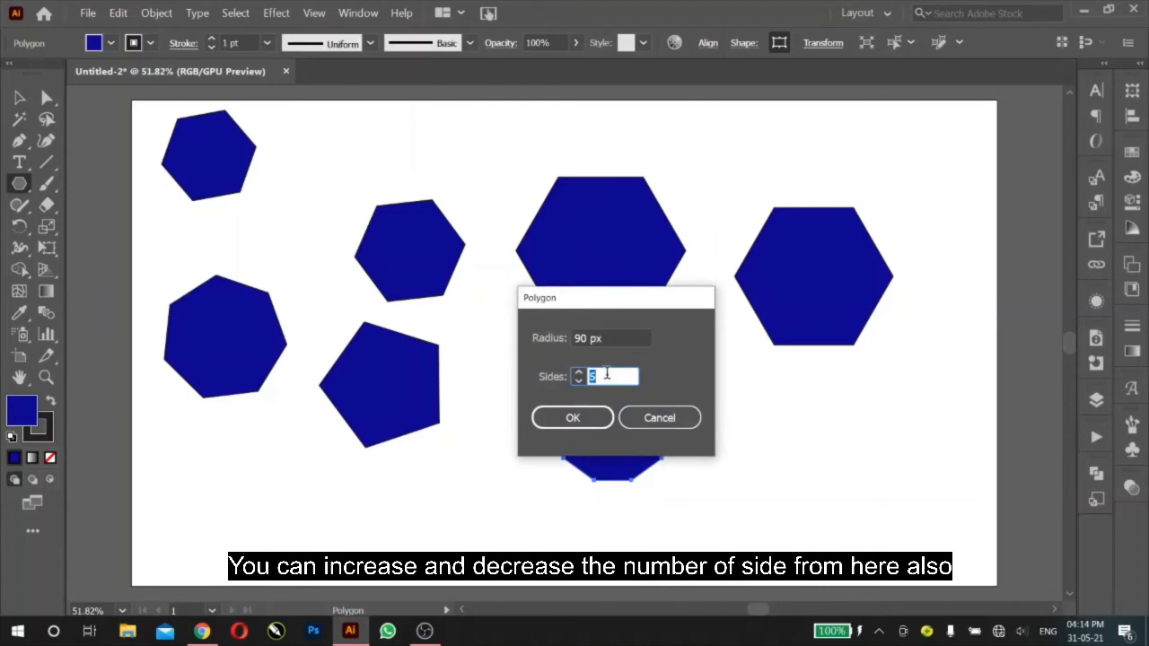
pyautogui.click(609, 337)
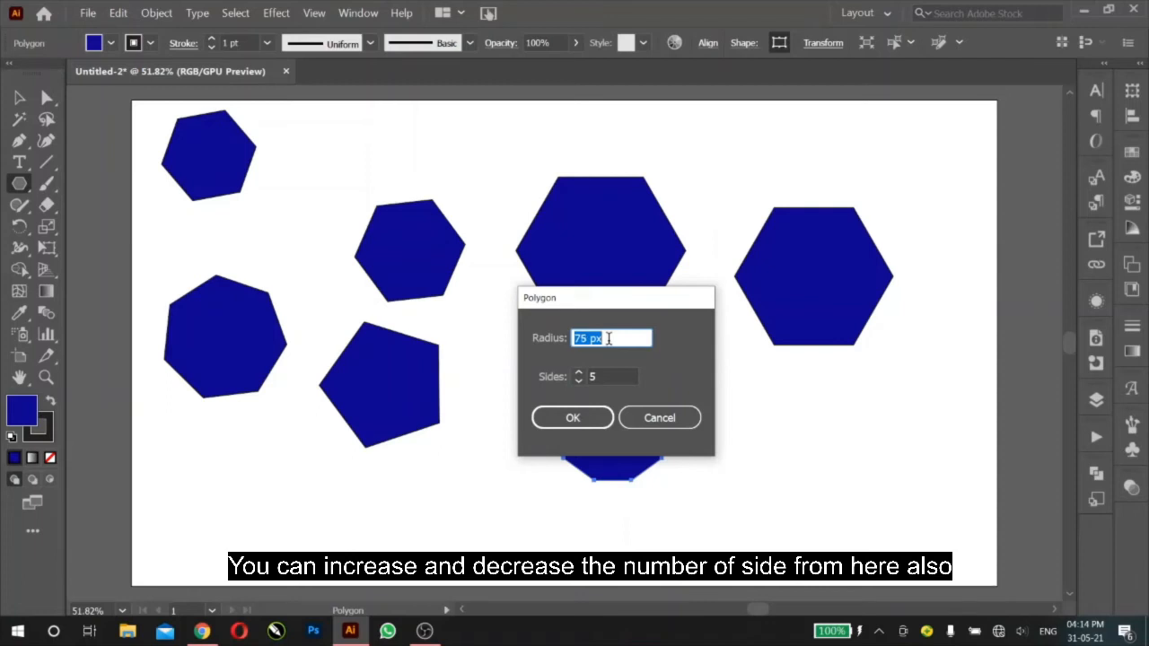
pyautogui.click(573, 417)
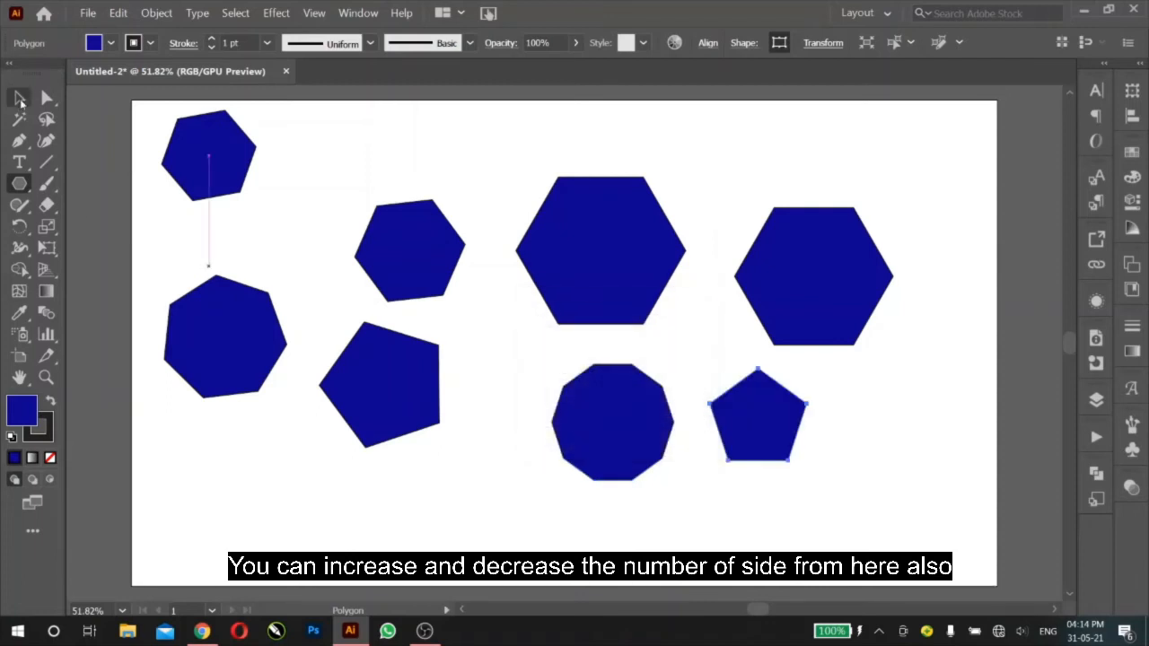
pyautogui.click(20, 98)
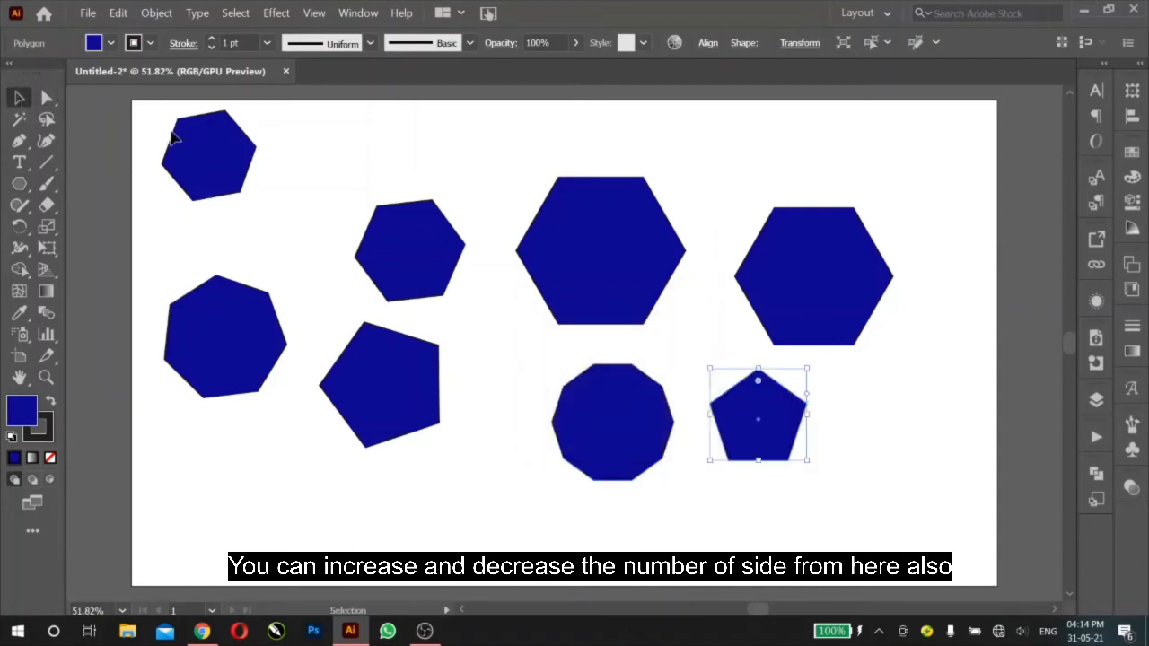
pyautogui.click(337, 146)
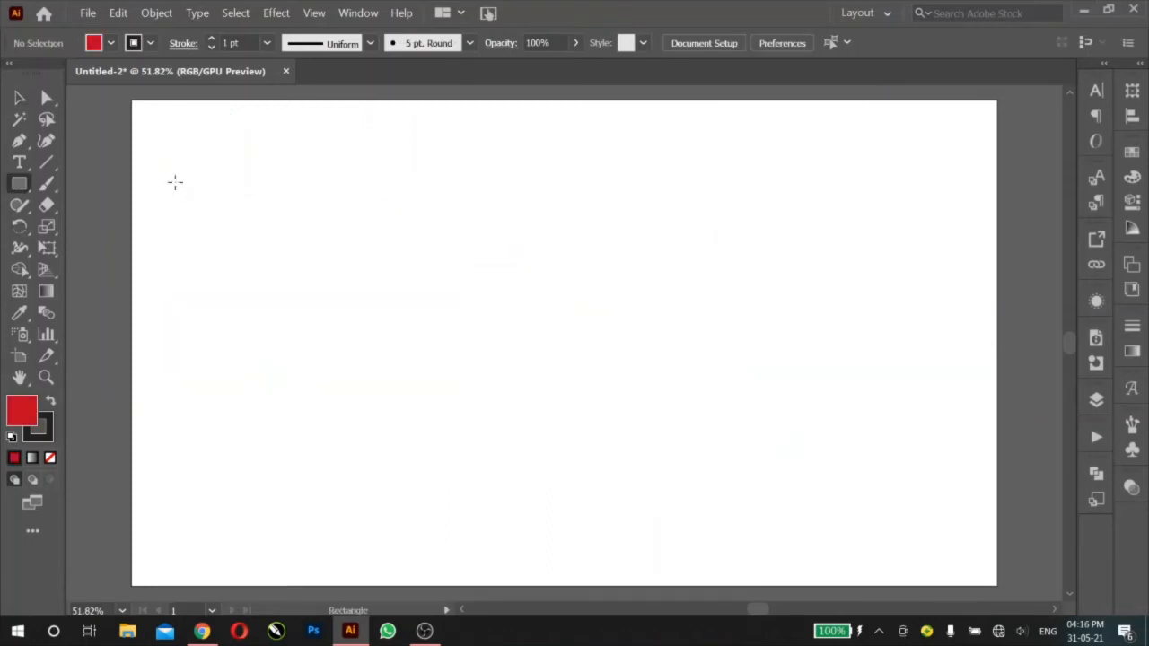
# Step: With the Star tool, draw five five-pointed stars of varied size across the empty artboard, including upright ones at center and upper right
pyautogui.moveTo(23, 184); pyautogui.dragTo(77, 266)
pyautogui.moveTo(215, 167)
pyautogui.mouseDown()
pyautogui.moveTo(263, 205)
pyautogui.moveTo(251, 198)
pyautogui.mouseUp()
pyautogui.moveTo(391, 325); pyautogui.dragTo(388, 235)
pyautogui.moveTo(601, 201); pyautogui.dragTo(632, 238)
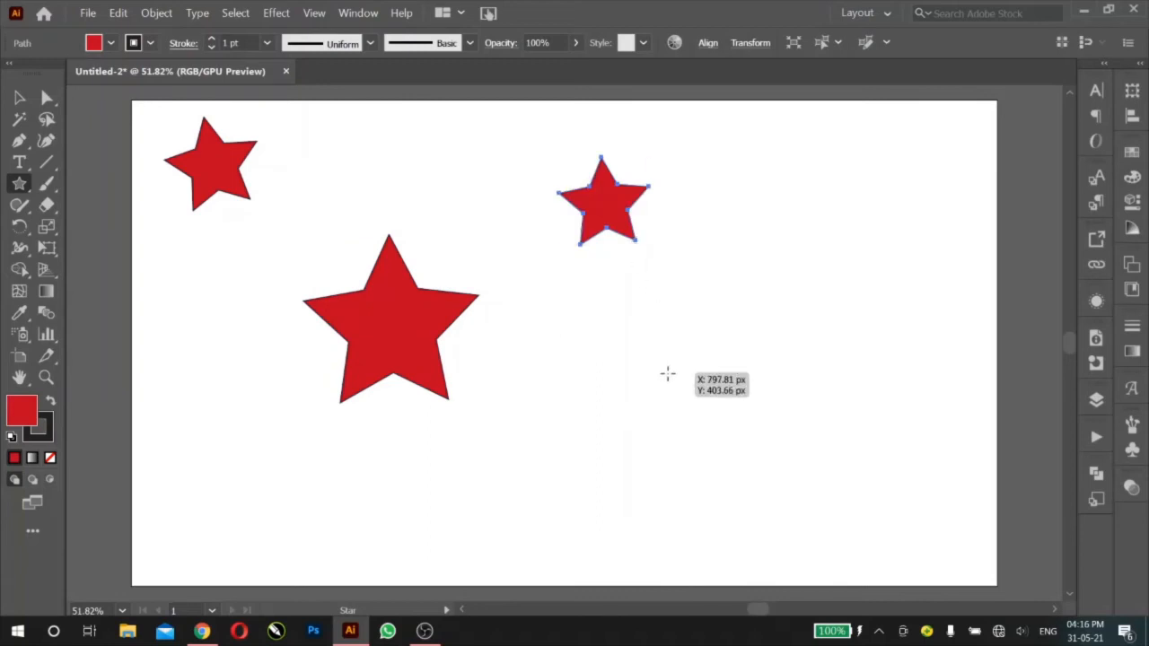
pyautogui.moveTo(631, 371); pyautogui.dragTo(708, 428)
pyautogui.moveTo(763, 192); pyautogui.dragTo(827, 239)
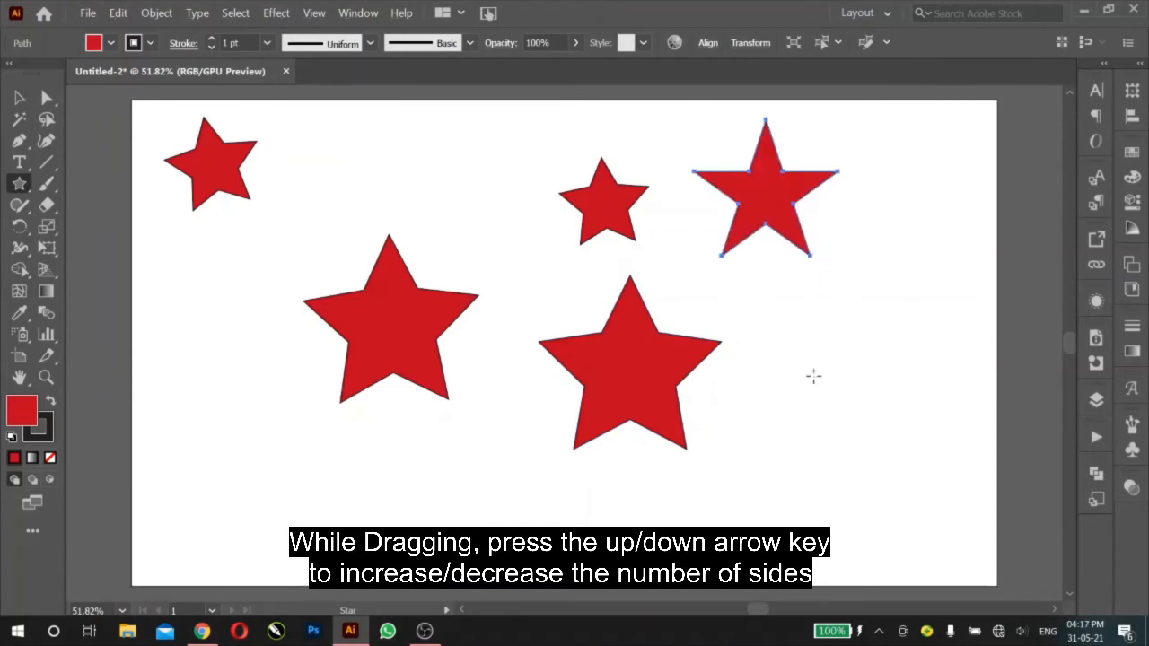
# Step: Draw a nine-pointed star about 140 px wide to the lower right of the large central star
pyautogui.moveTo(763, 406); pyautogui.dragTo(789, 445)
pyautogui.press('Down')
pyautogui.press('Down')
pyautogui.press('Up')
pyautogui.press('Up')
pyautogui.press('Up')
pyautogui.press('Up')
pyautogui.press('Up')
pyautogui.press('Up')
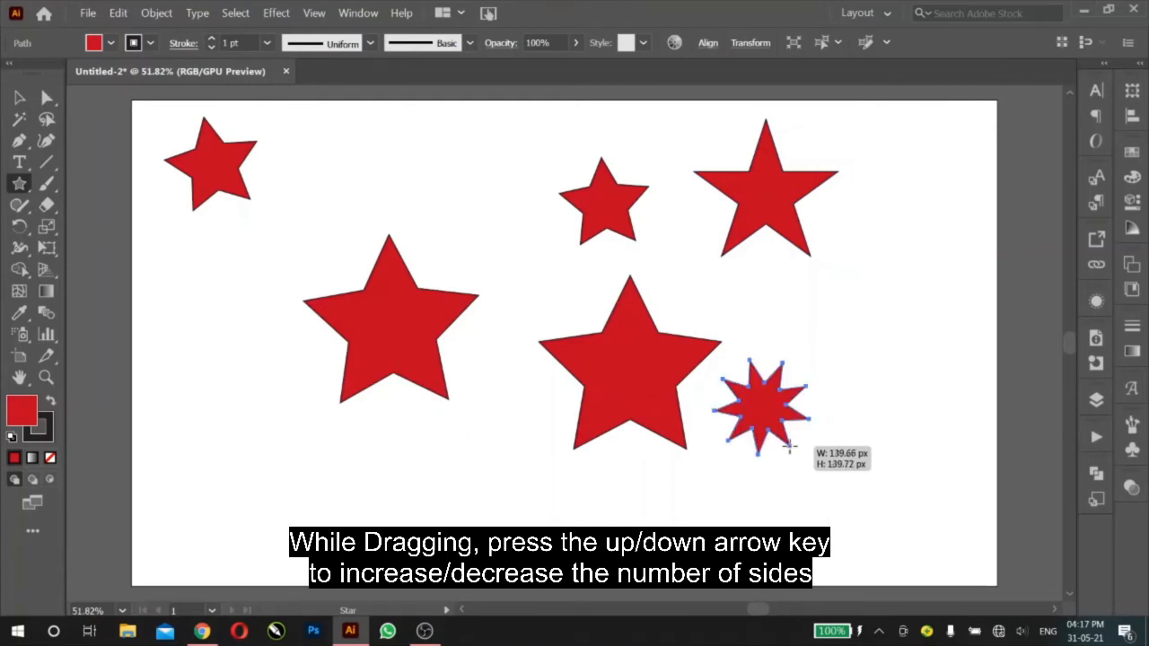
# Step: Draw a tilted five-pointed star directly below the large star in the left half of the artboard
pyautogui.moveTo(411, 456); pyautogui.dragTo(468, 482)
pyautogui.press('Down')
pyautogui.press('Down')
pyautogui.press('Down')
pyautogui.press('Down')
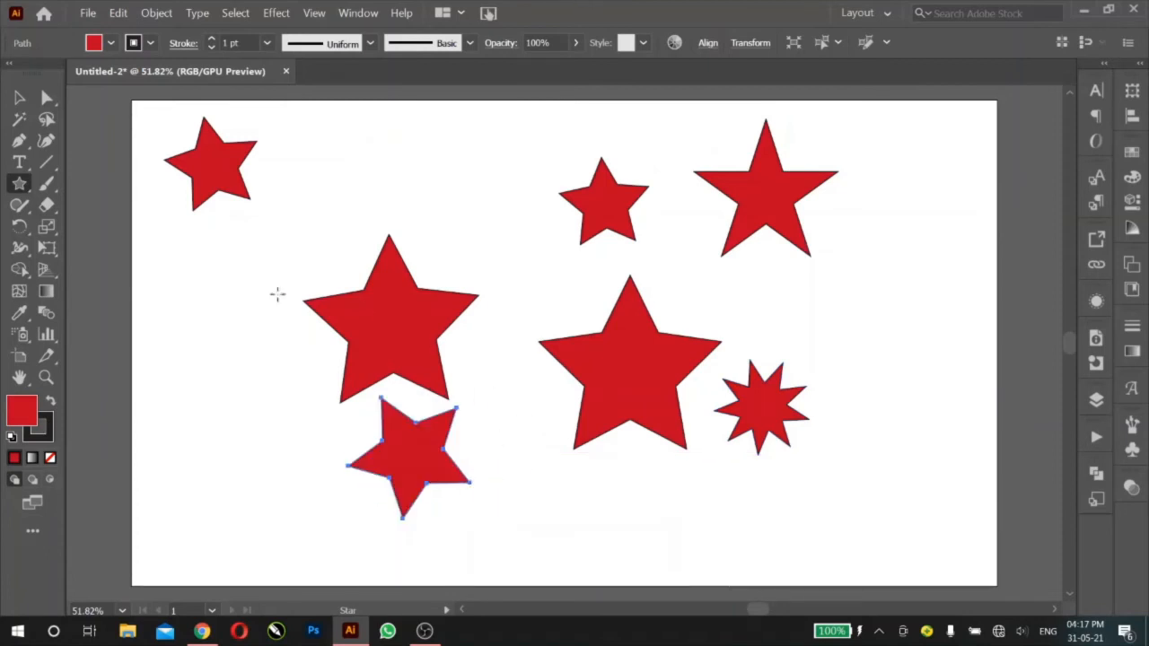
# Step: Create a 6-point star with Radius 1 of 40 px and Radius 2 of 60 px below the upper-left star
pyautogui.click(217, 332)
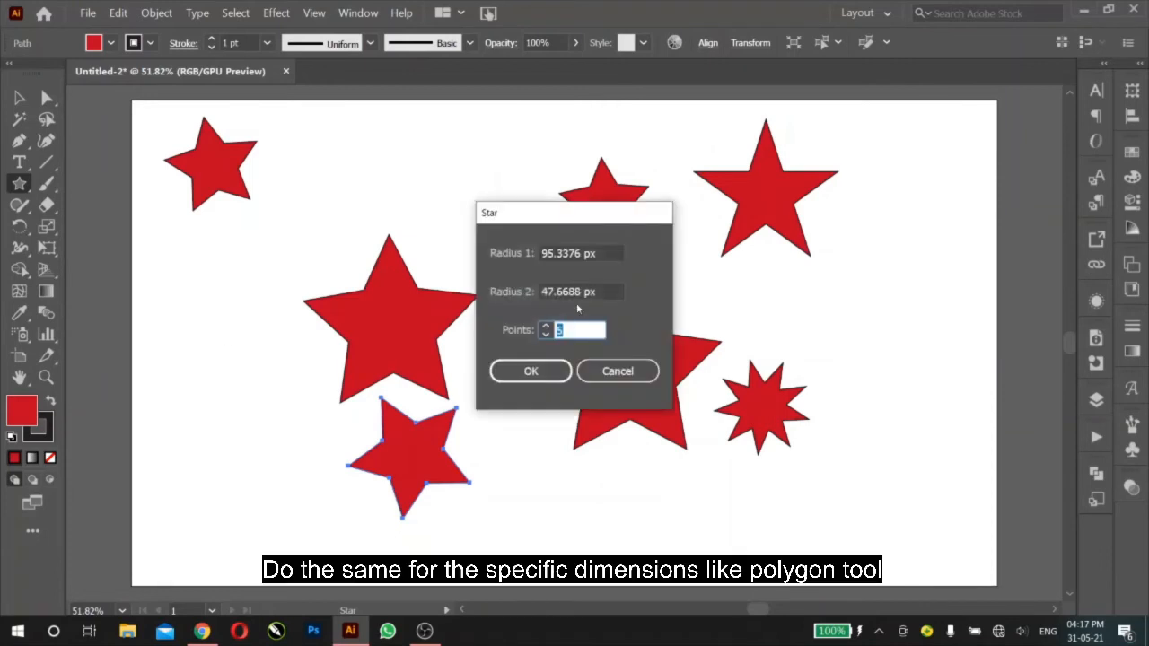
pyautogui.moveTo(599, 254); pyautogui.dragTo(539, 265)
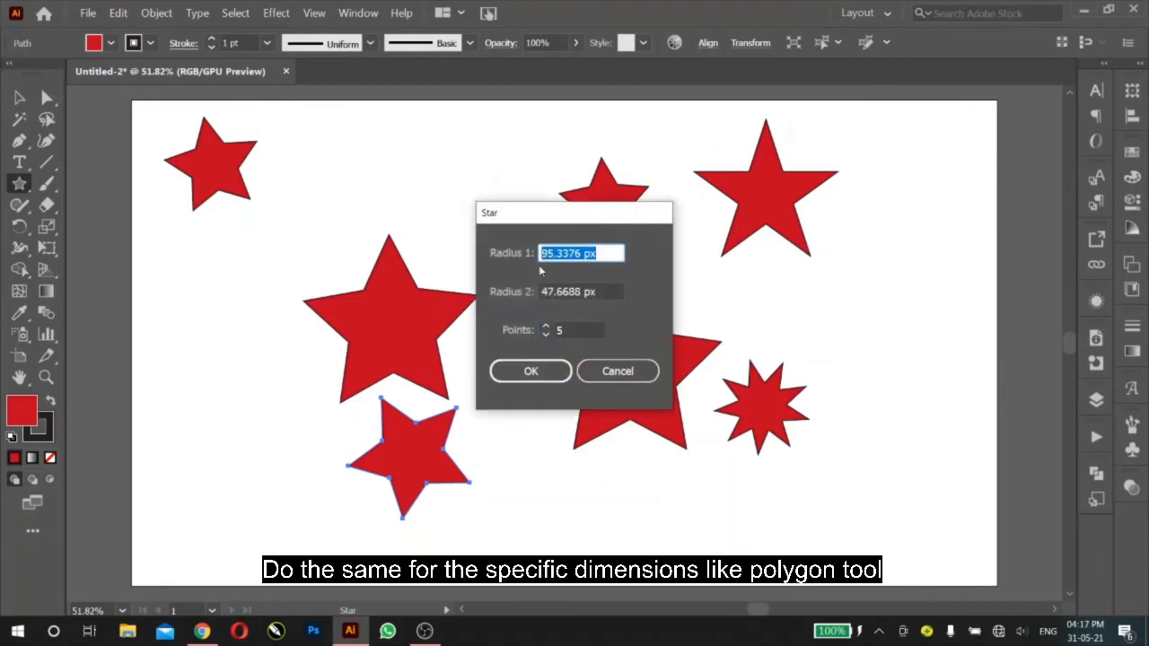
pyautogui.write('40')
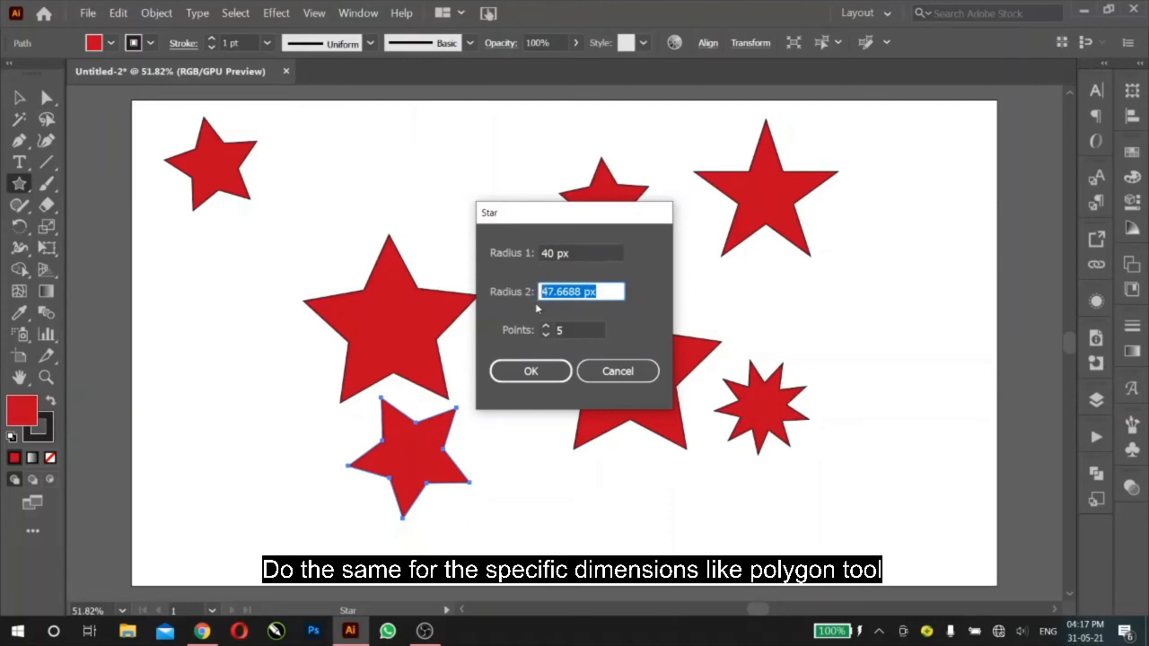
pyautogui.click(566, 330)
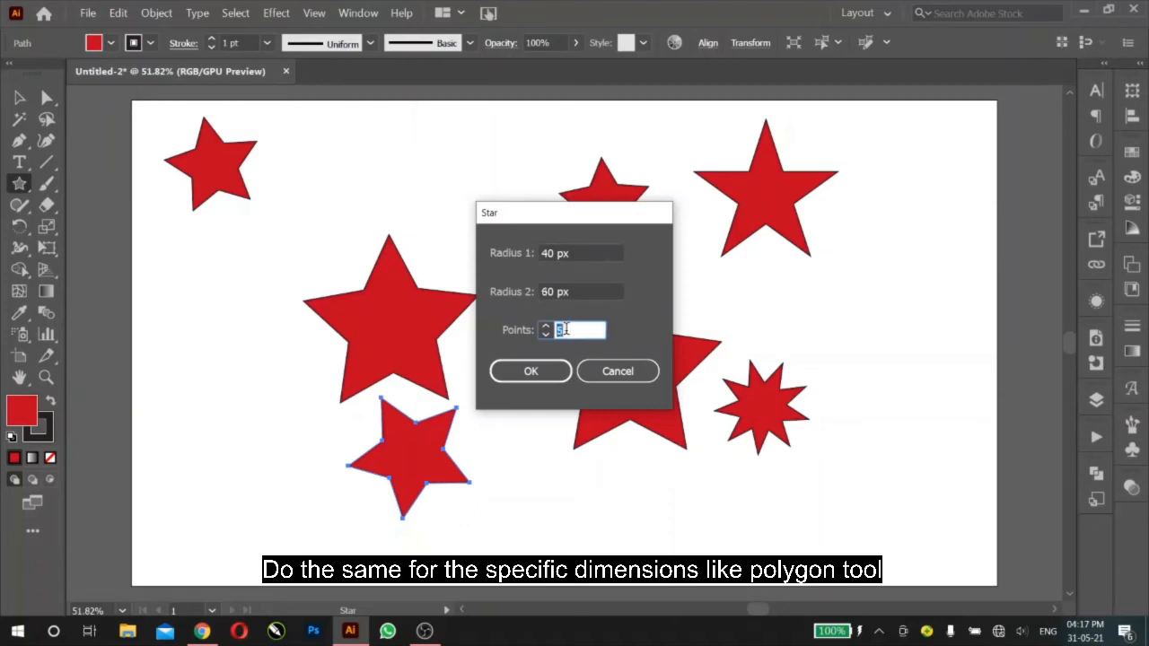
pyautogui.write('6')
pyautogui.click(528, 369)
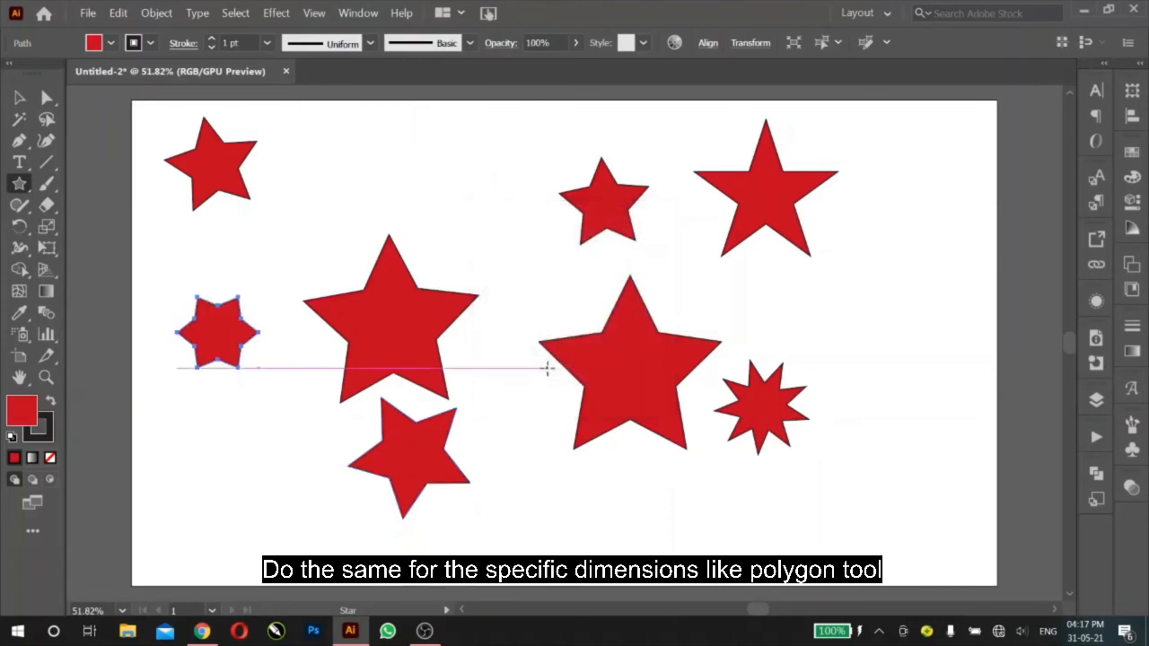
# Step: Create a 10-point star with radii 40 px and 60 px left of the small upper star, return to the Selection tool and deselect it
pyautogui.click(510, 214)
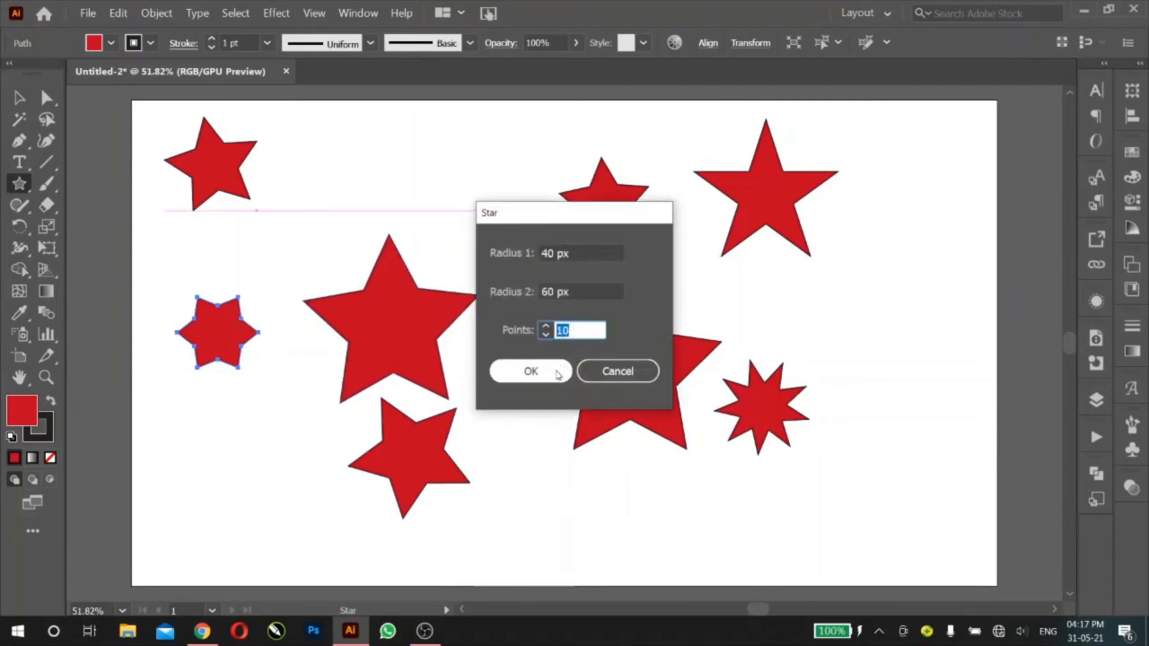
pyautogui.click(554, 370)
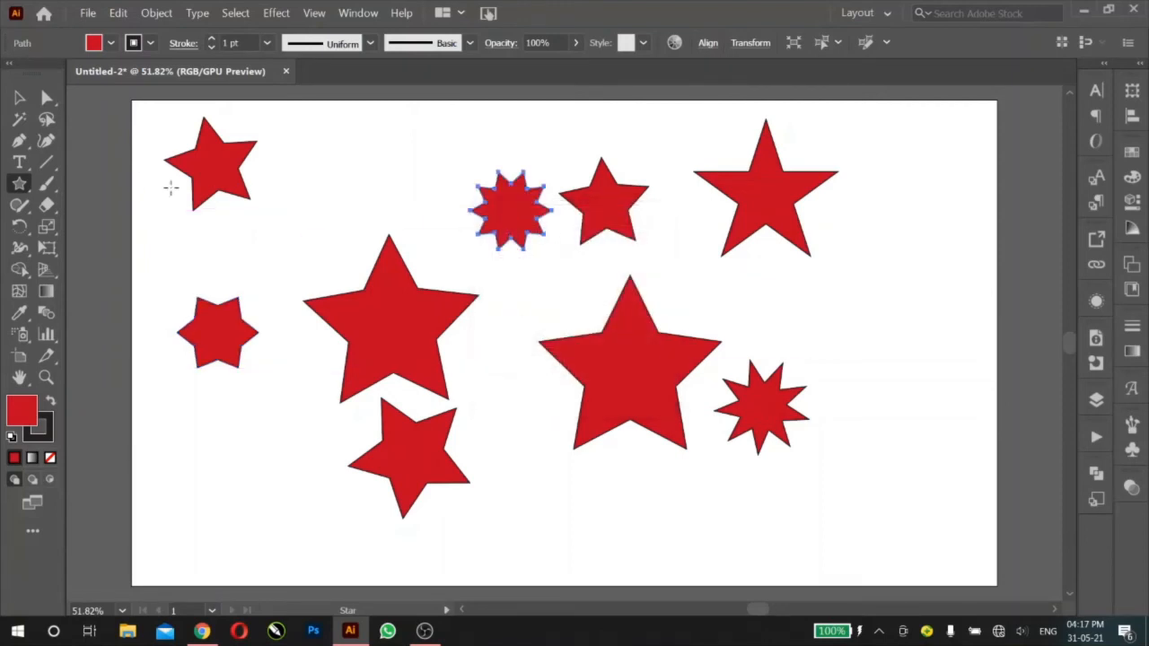
pyautogui.click(19, 97)
pyautogui.click(368, 183)
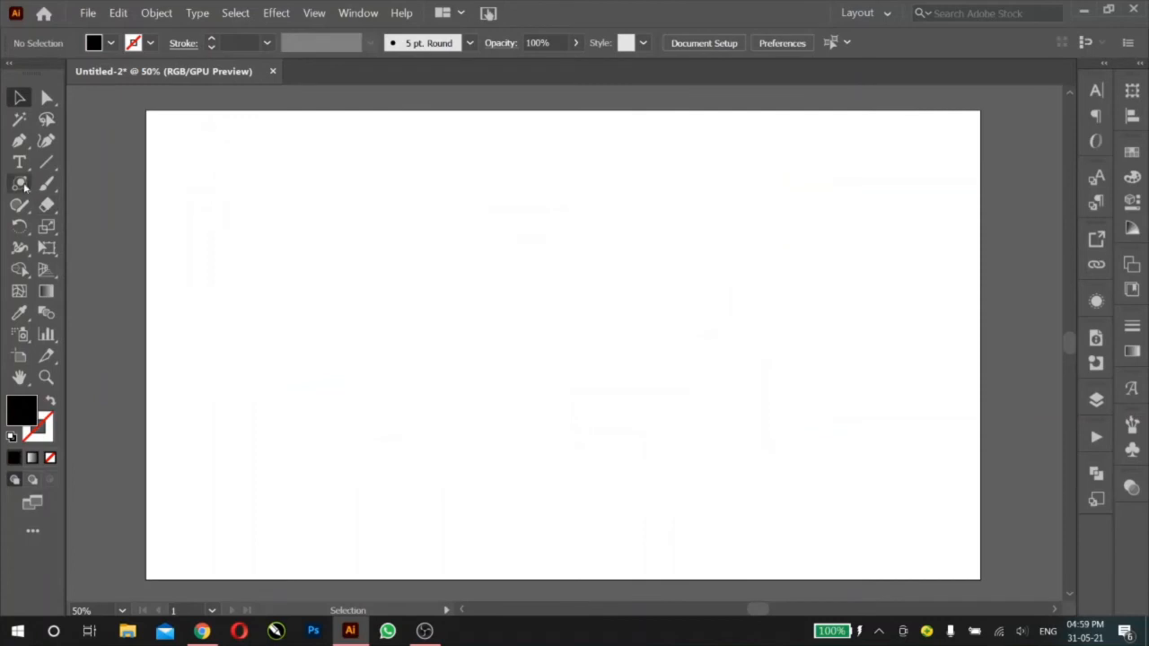
# Step: Draw a black rectangle covering the whole empty artboard and deselect it
pyautogui.click(19, 183)
pyautogui.click(54, 183)
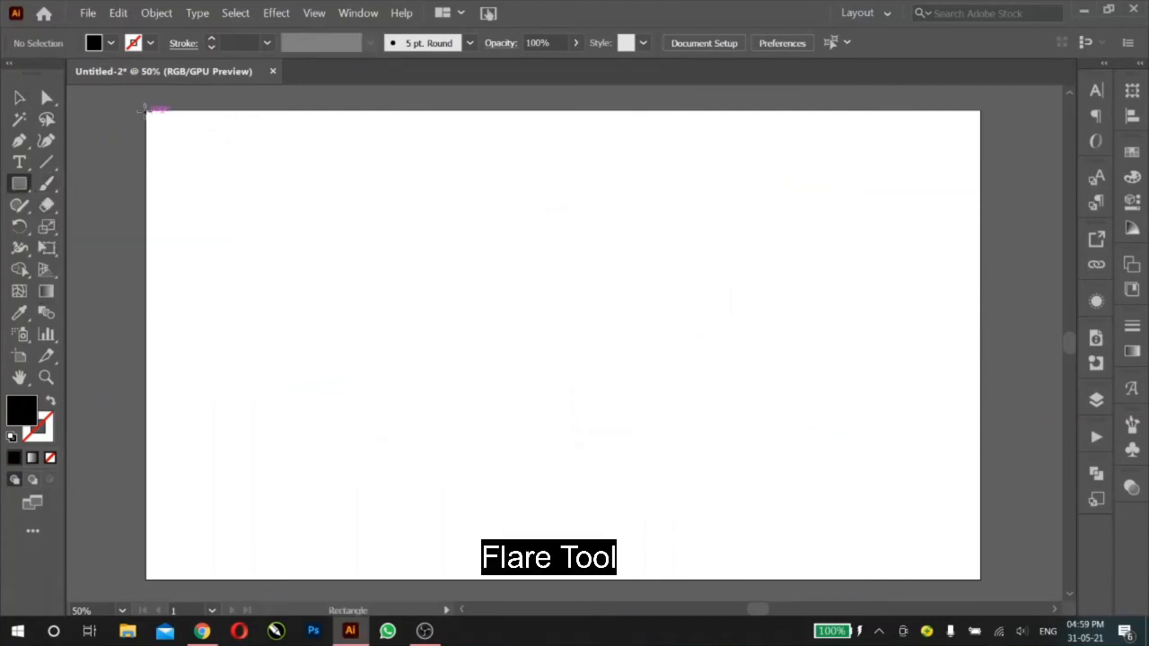
pyautogui.moveTo(156, 120)
pyautogui.mouseDown()
pyautogui.moveTo(903, 510)
pyautogui.moveTo(979, 579)
pyautogui.mouseUp()
pyautogui.hotkey('ctrl', 'shift', 'a')
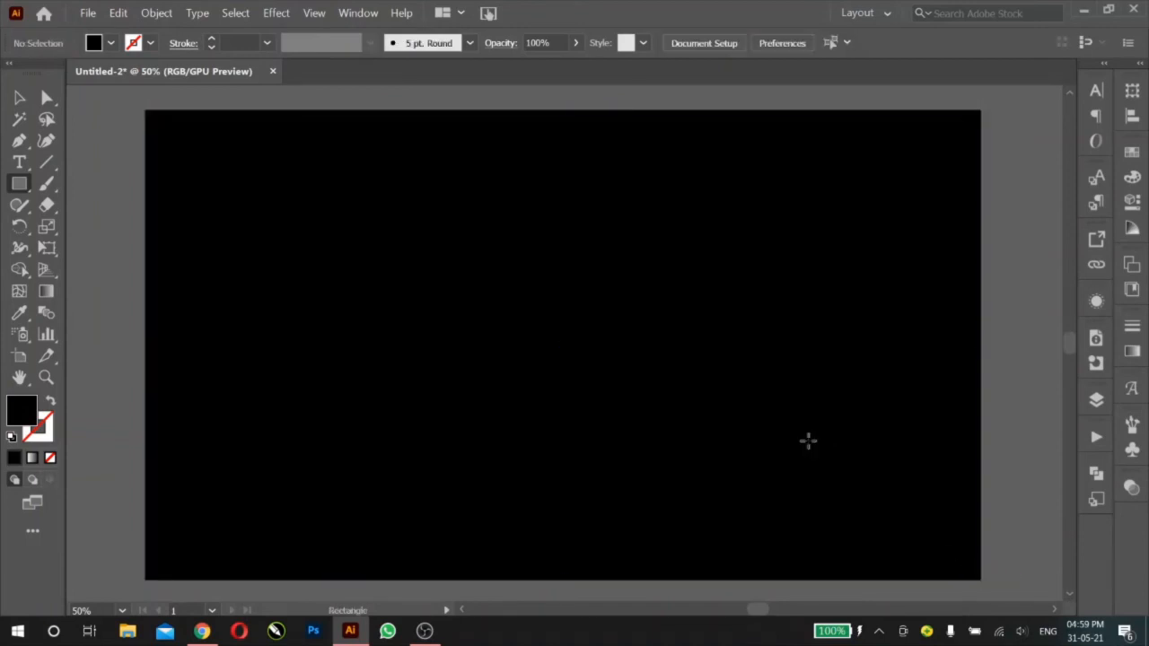
# Step: Place a flare left of the black artboard's center with the Flare tool, setting its center diameter to 70 pt, opacity 64% and brightness 53%
pyautogui.moveTo(20, 188); pyautogui.dragTo(95, 292)
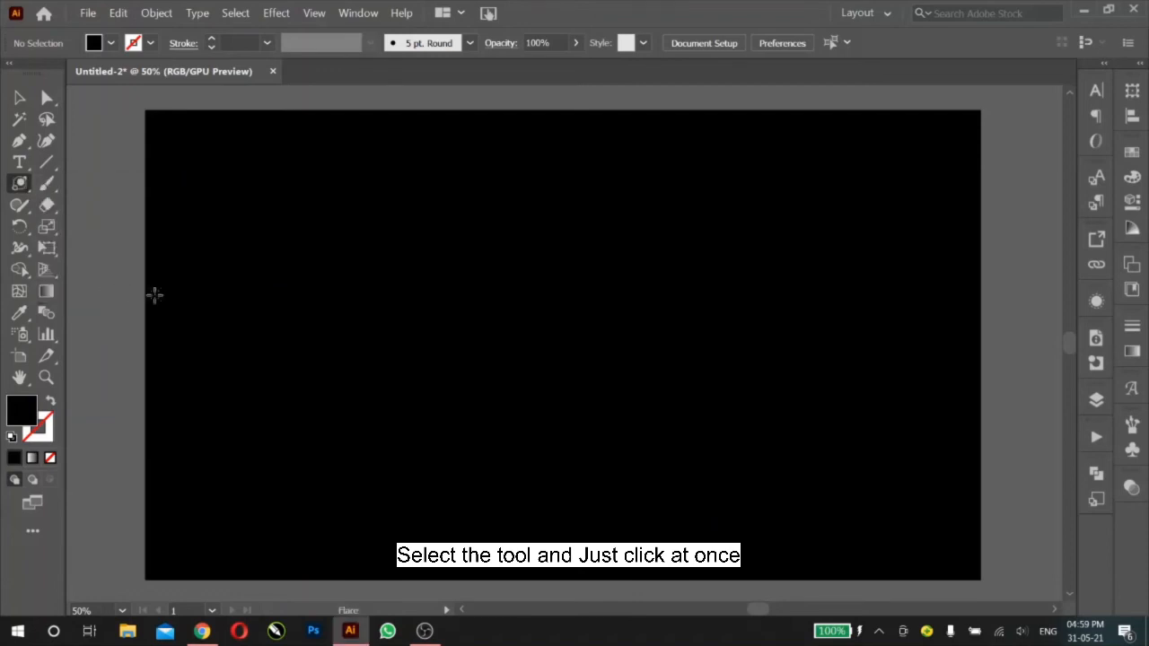
pyautogui.click(448, 313)
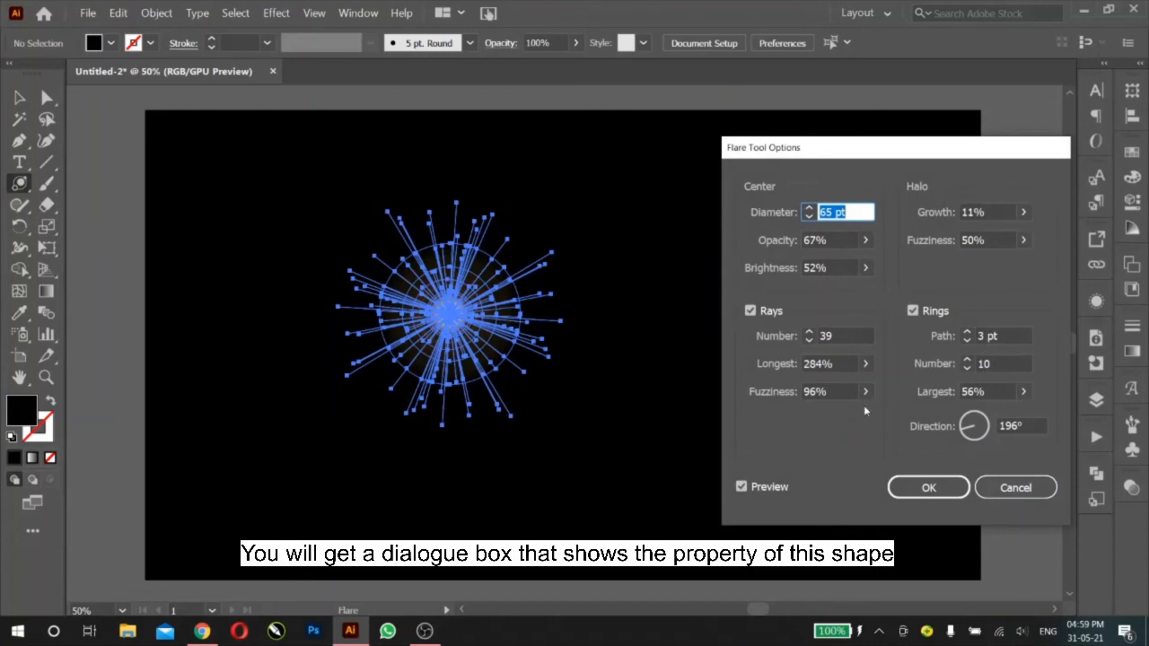
pyautogui.scroll(5, 853, 216)
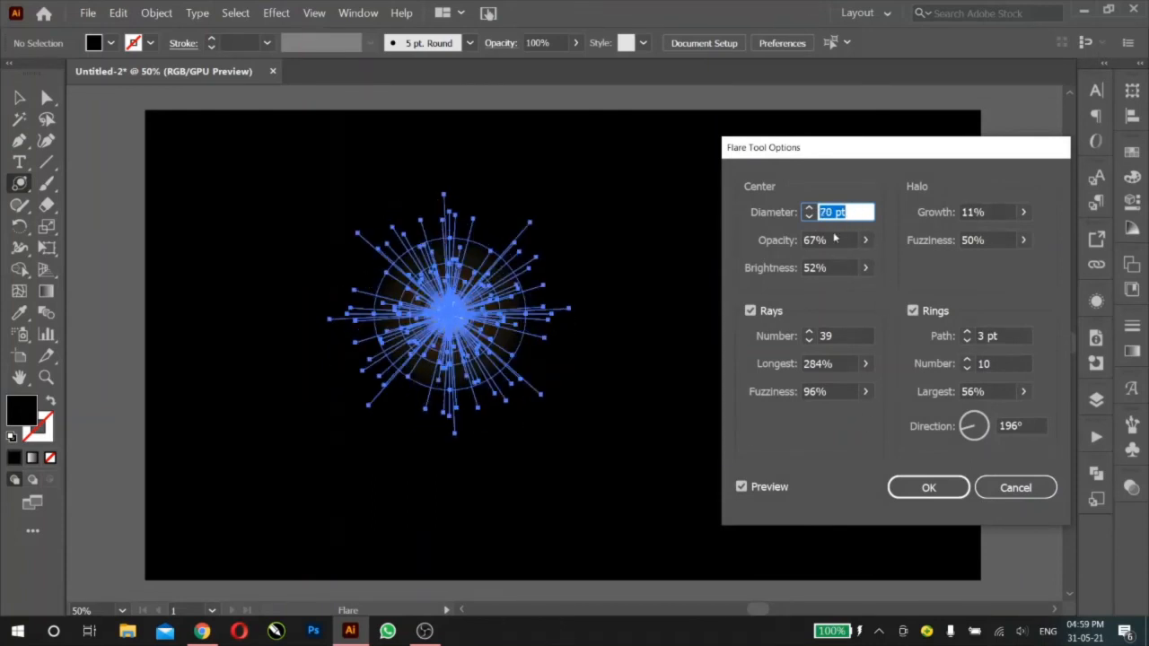
pyautogui.click(836, 239)
pyautogui.scroll(-2, 836, 240)
pyautogui.scroll(-1, 837, 241)
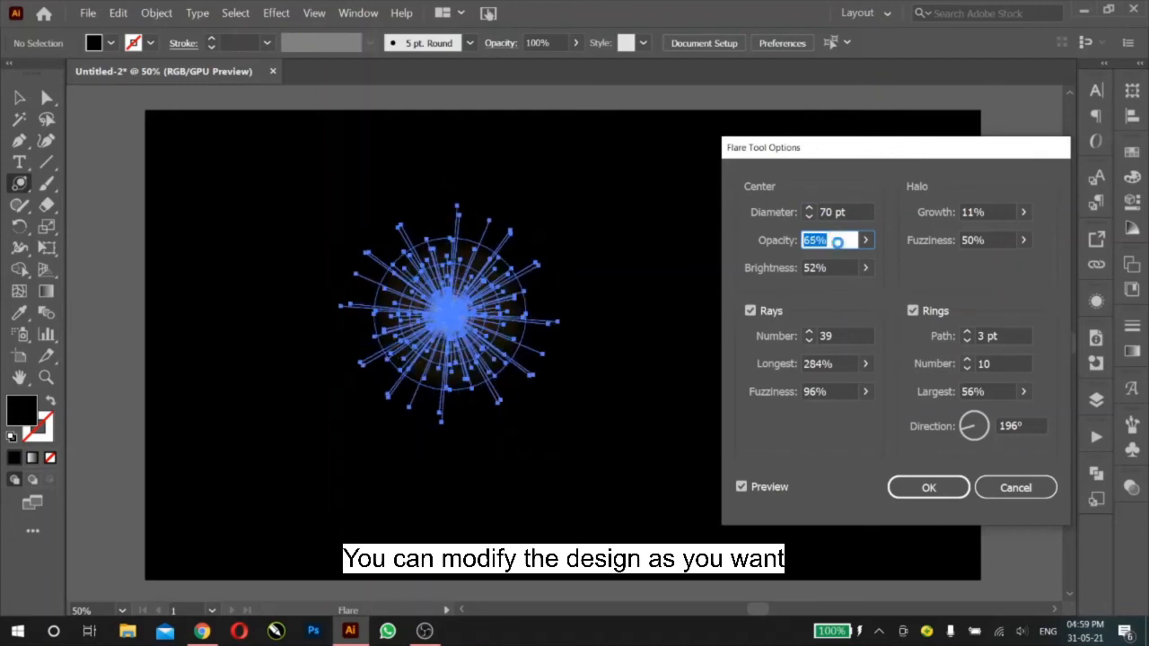
pyautogui.click(836, 267)
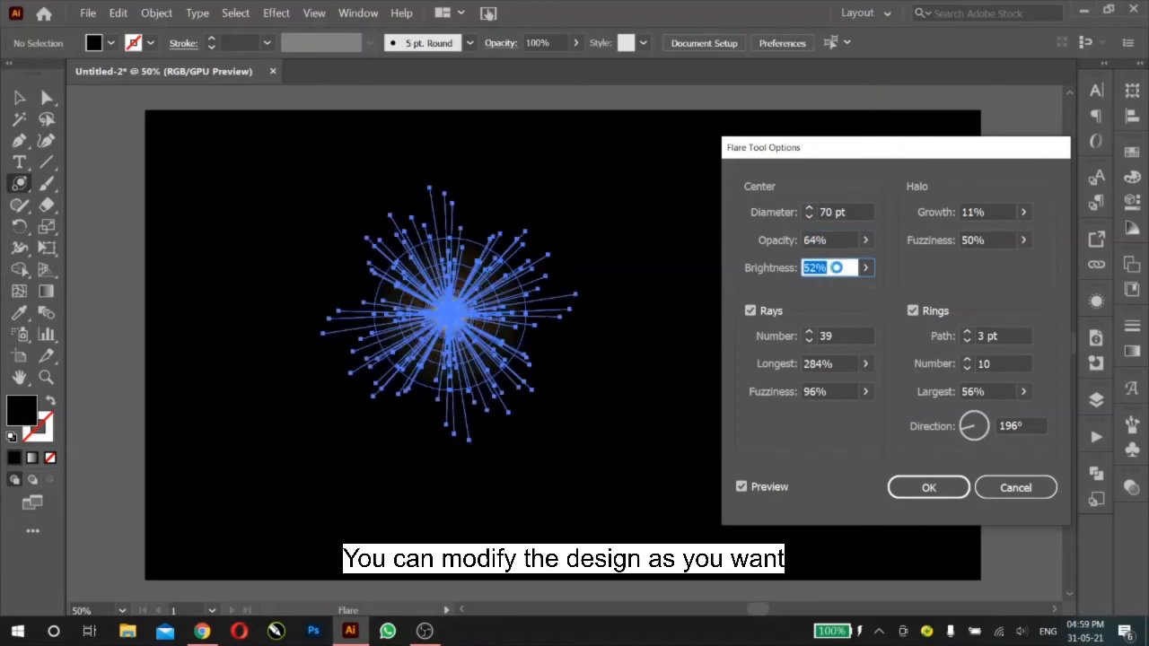
pyautogui.scroll(1, 835, 268)
# Step: Set the flare's longest rays to 294% and its rings' direction to 5°
pyautogui.click(805, 363)
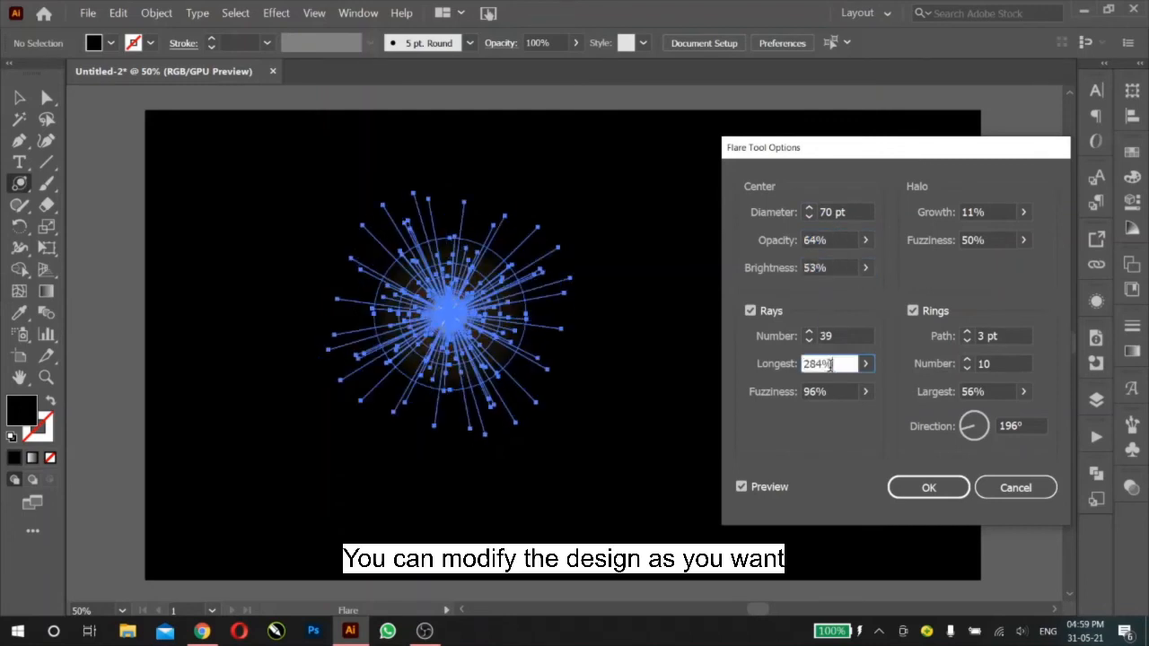
pyautogui.scroll(8, 816, 363)
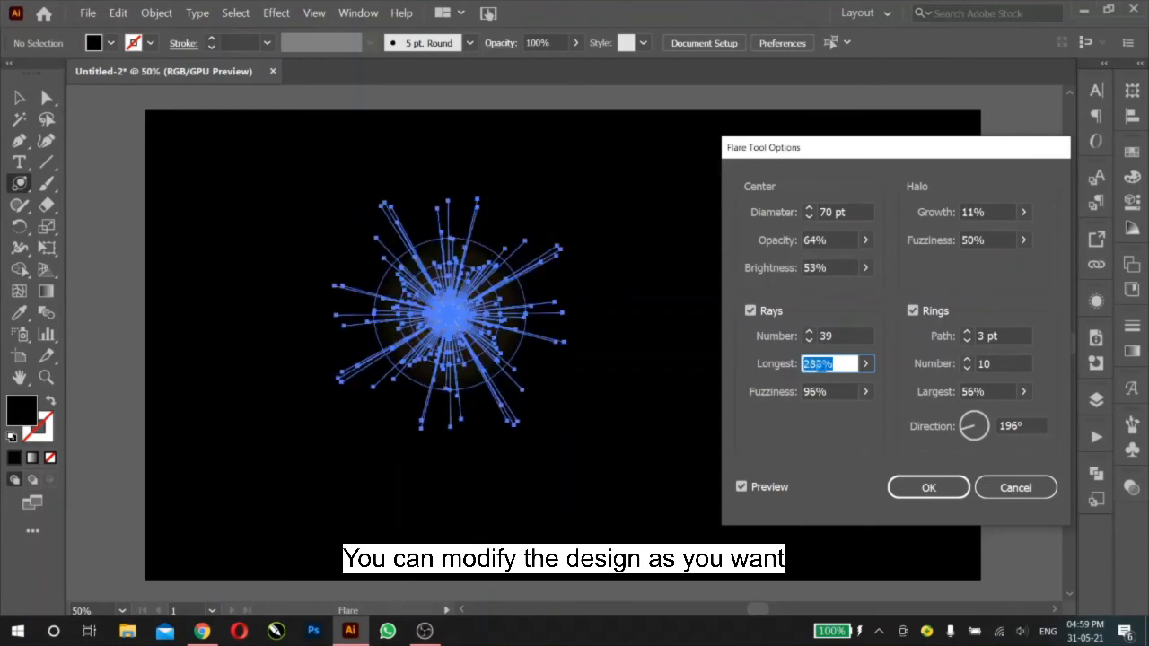
pyautogui.scroll(2, 822, 367)
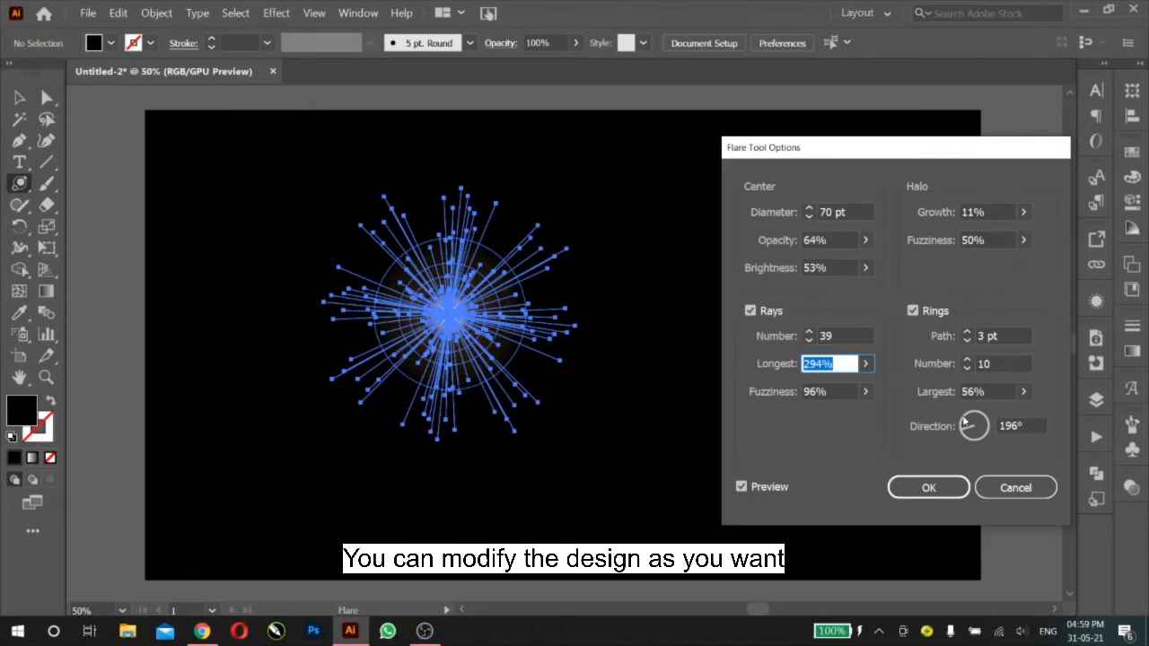
pyautogui.click(966, 420)
pyautogui.click(972, 413)
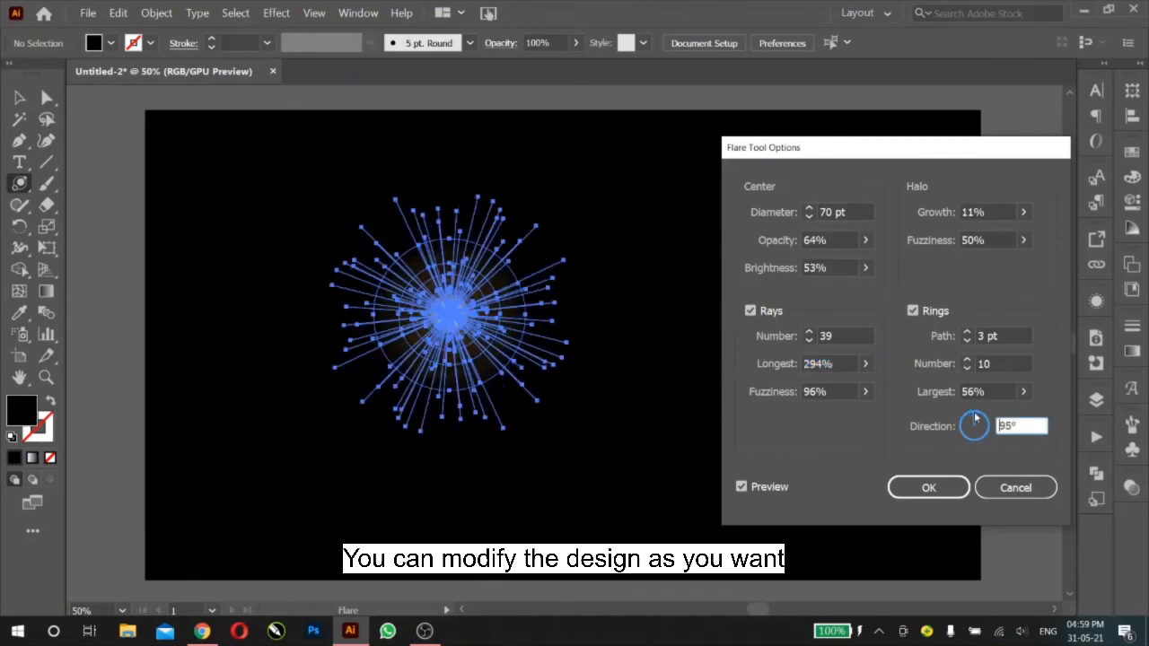
pyautogui.click(990, 428)
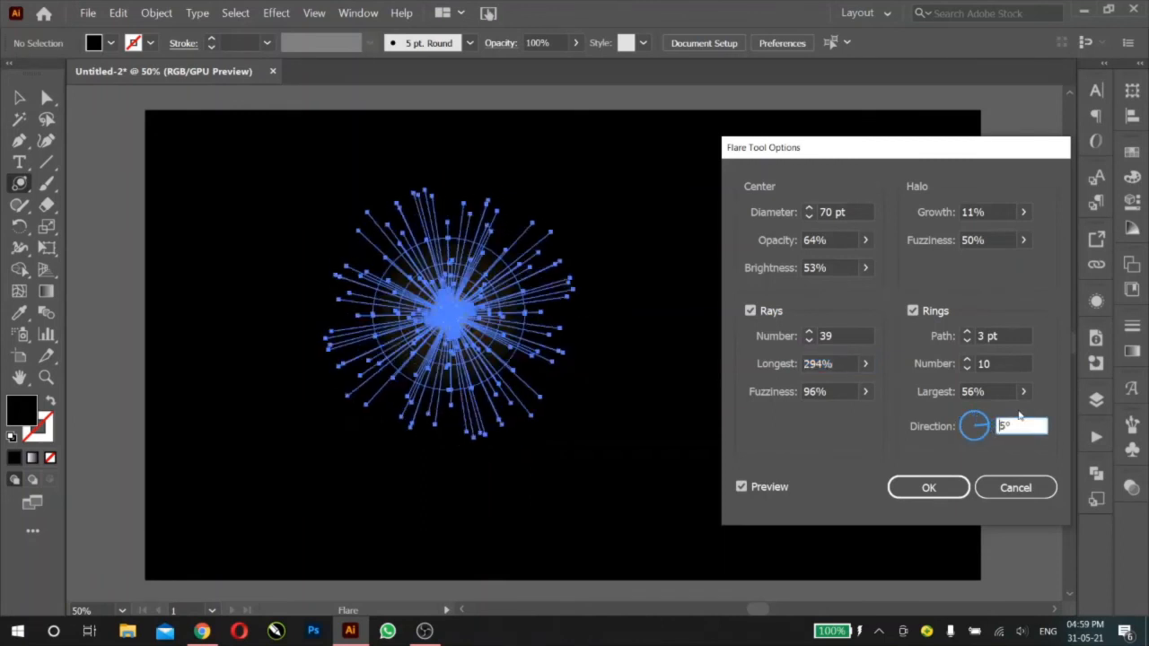
# Step: Set the flare's largest ring to 165% and the ring path to 1 pt
pyautogui.click(1022, 392)
pyautogui.moveTo(974, 419); pyautogui.dragTo(1002, 416)
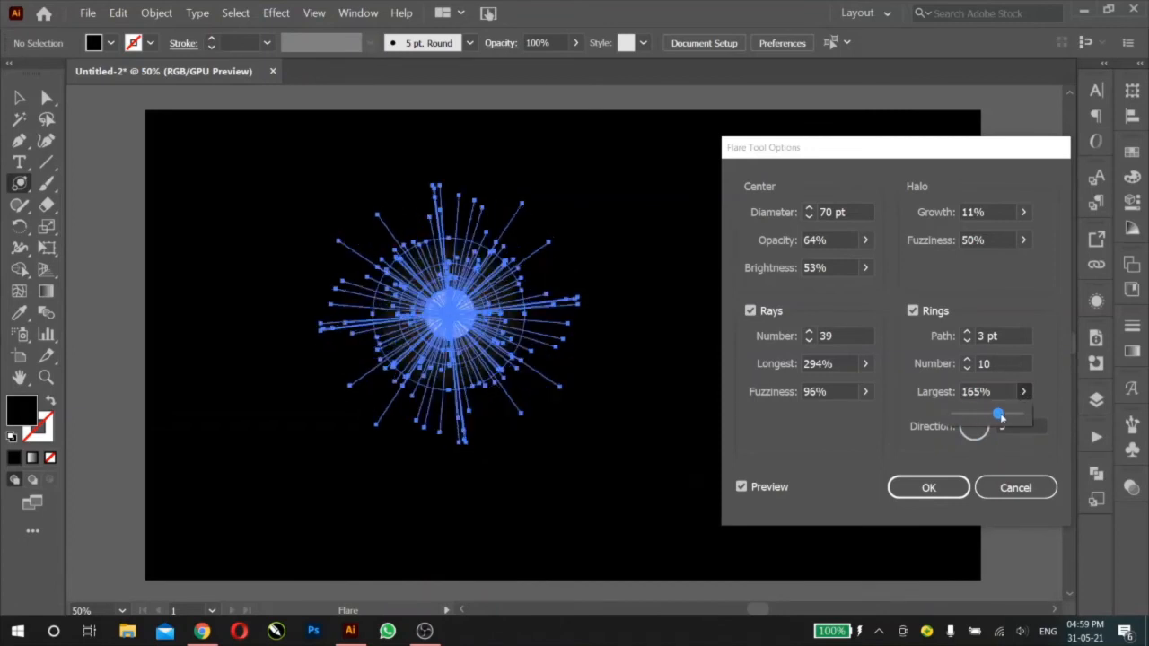
pyautogui.click(966, 333)
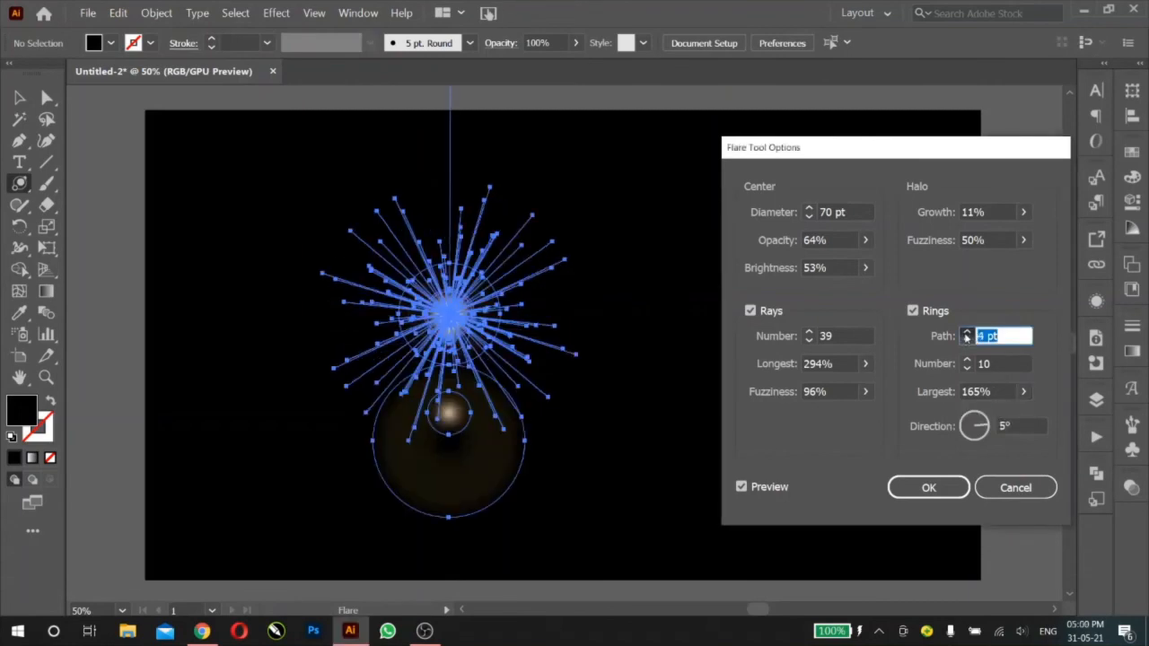
pyautogui.click(966, 333)
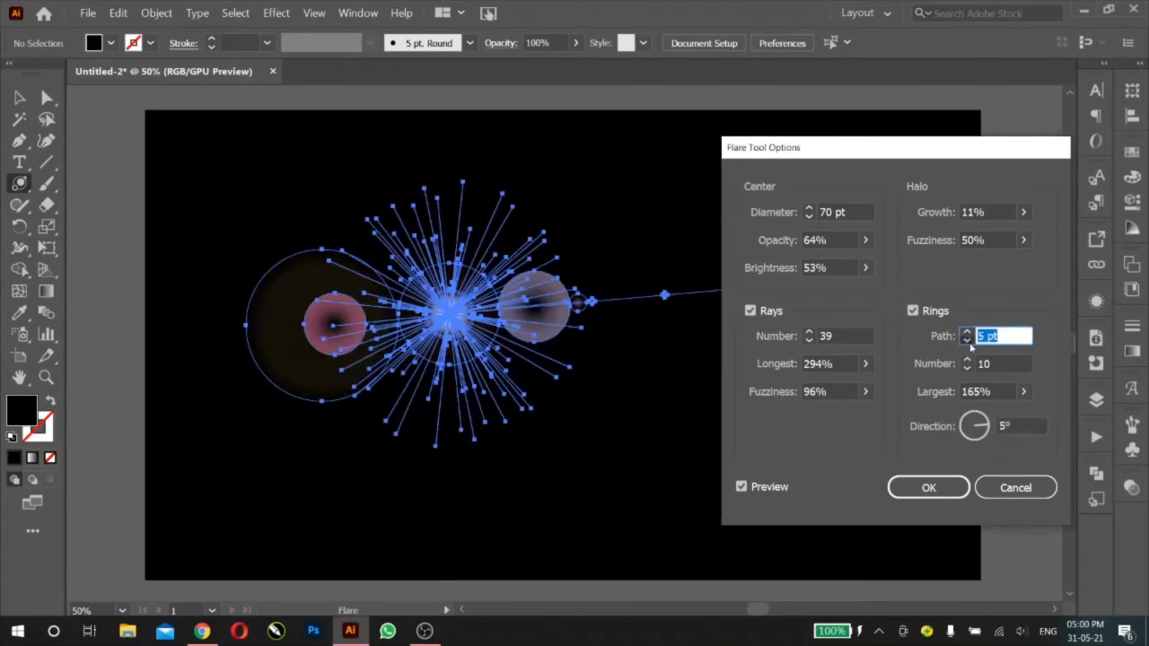
pyautogui.click(967, 340)
pyautogui.click(967, 340)
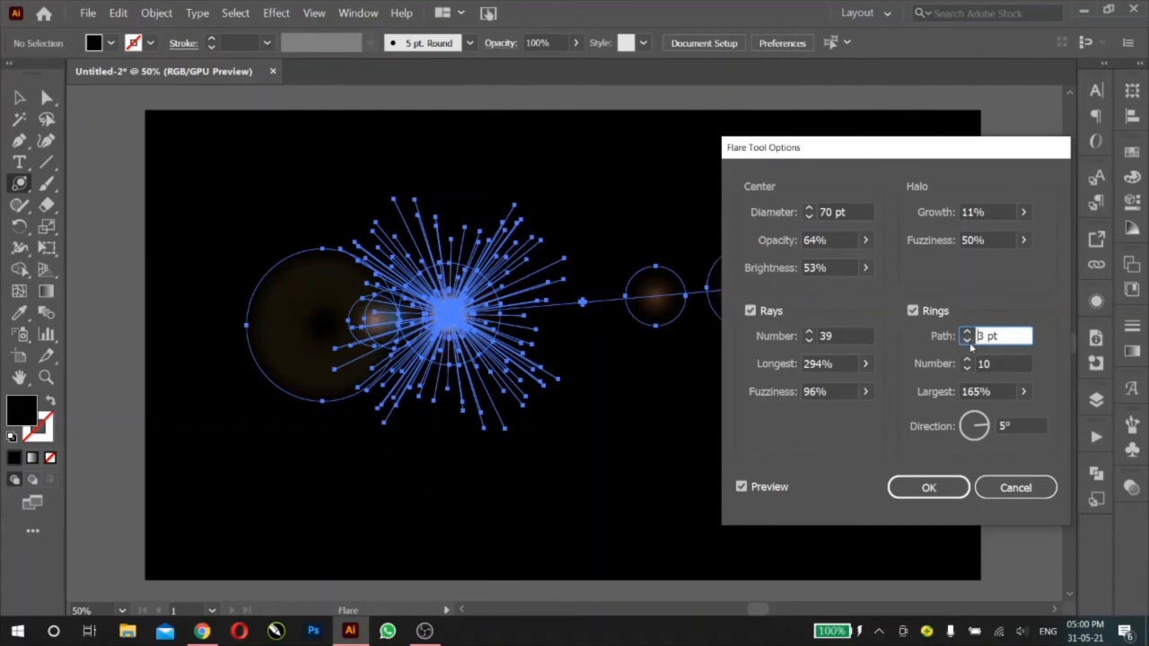
pyautogui.click(969, 342)
pyautogui.click(969, 342)
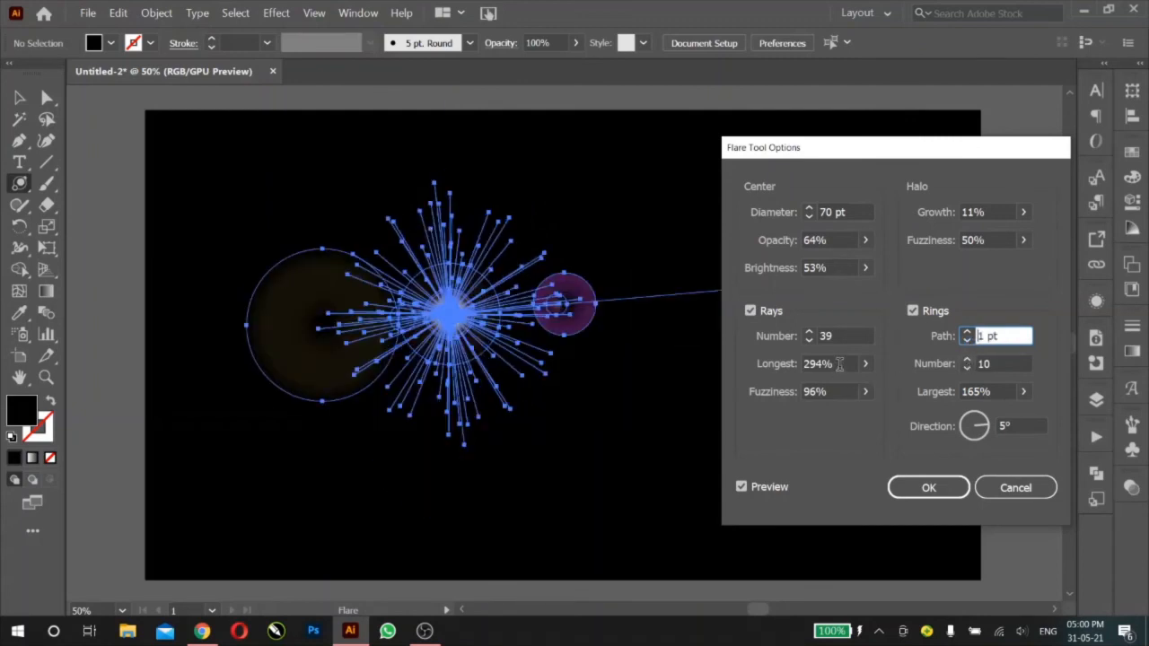
# Step: Set the flare's longest rays to 288% and accept the flare options
pyautogui.moveTo(839, 363); pyautogui.dragTo(803, 364)
pyautogui.scroll(-6, 829, 369)
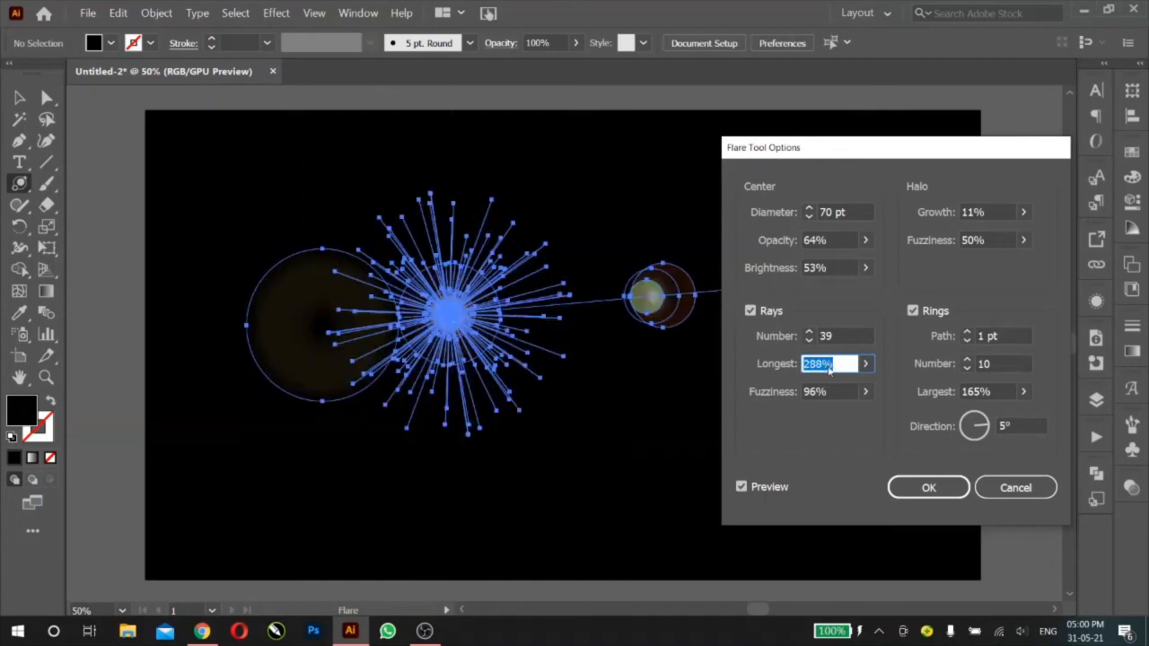
pyautogui.click(920, 485)
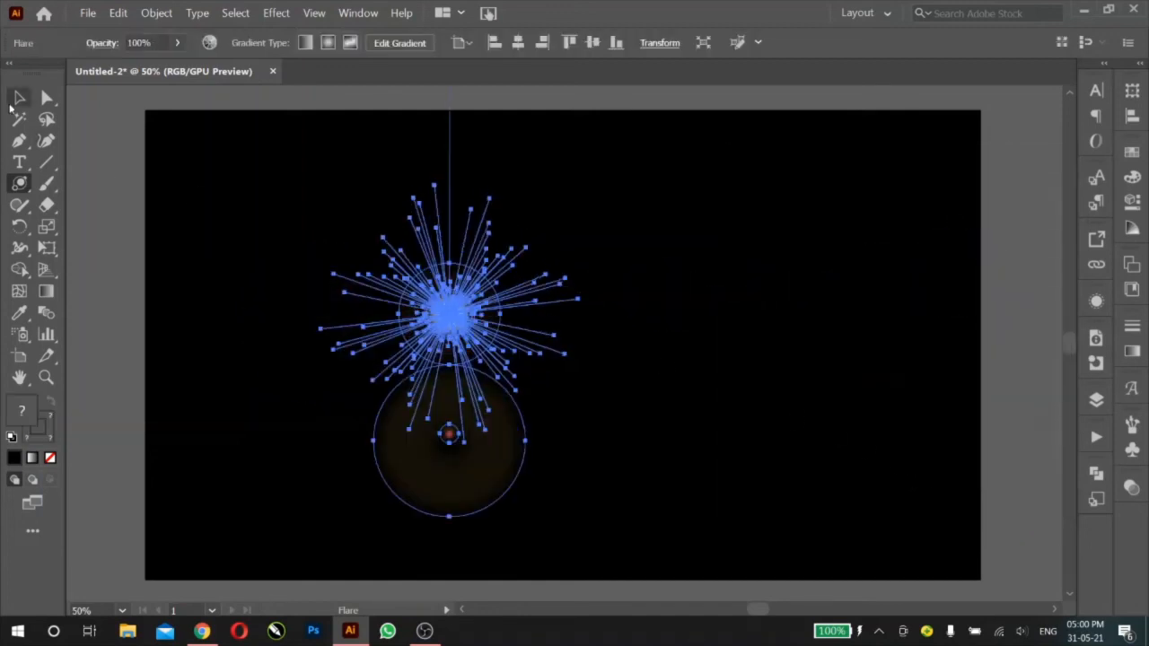
# Step: Scale the flare down proportionally with the Selection tool and move it to the middle of the black artboard
pyautogui.click(18, 98)
pyautogui.scroll(-2, 463, 286)
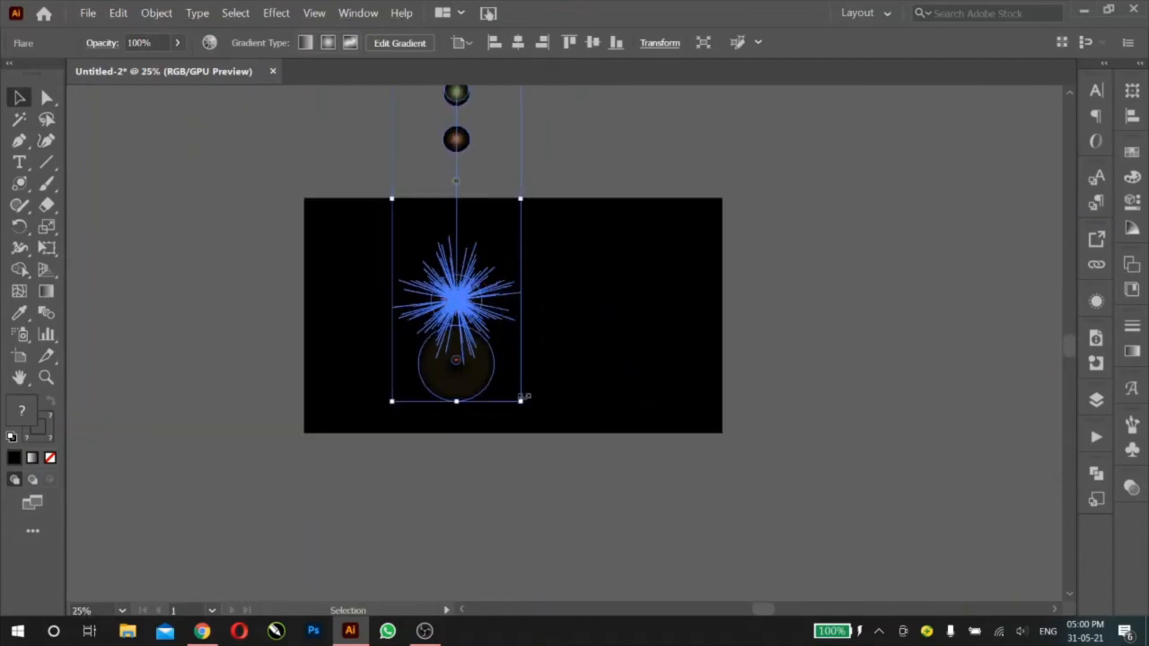
pyautogui.moveTo(521, 402); pyautogui.dragTo(467, 301)
pyautogui.moveTo(459, 229); pyautogui.dragTo(512, 334)
pyautogui.scroll(2, 510, 332)
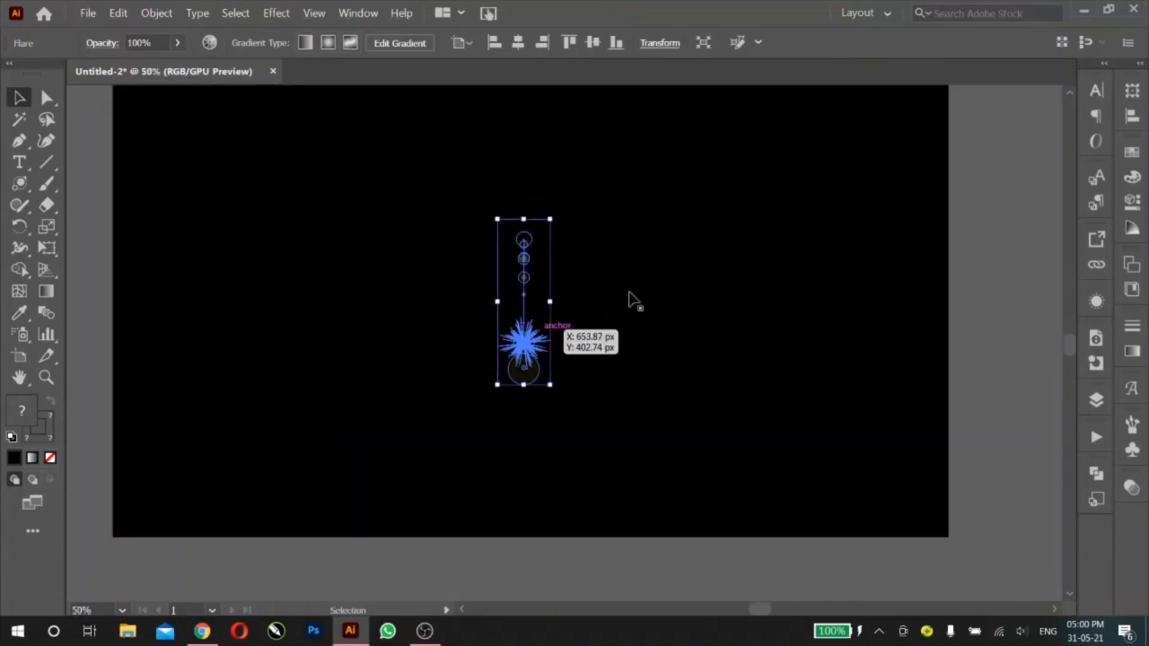
pyautogui.moveTo(764, 227); pyautogui.dragTo(765, 287)
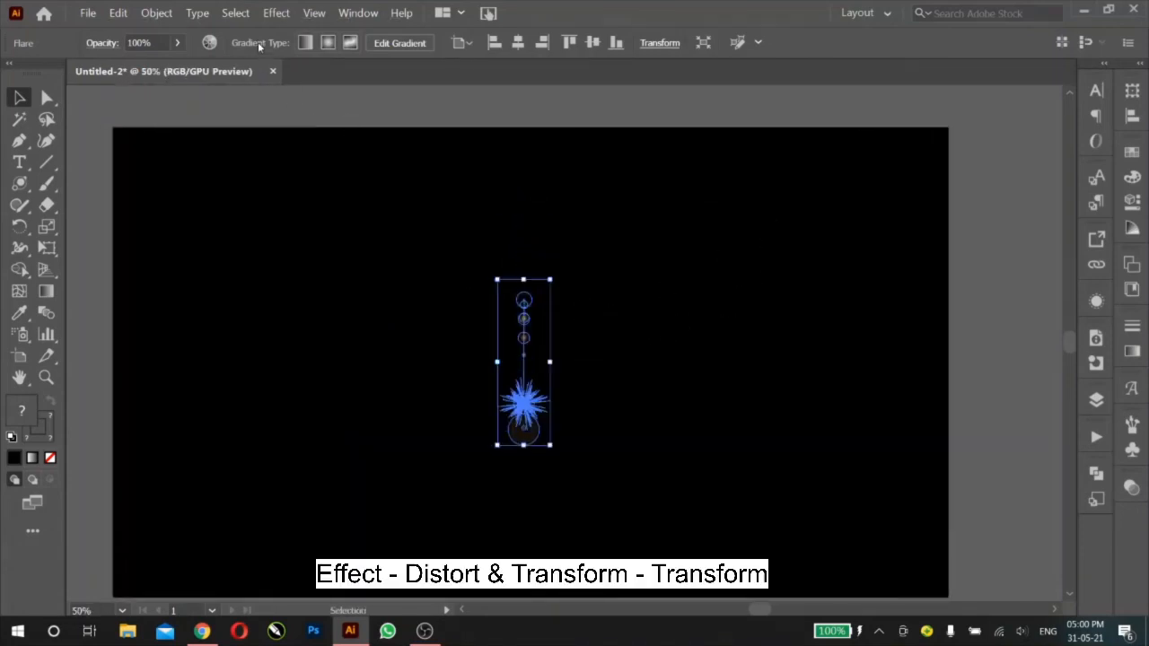
# Step: Apply a Distort & Transform > Transform effect to the flare with a 26° rotation and 40 copies, and deselect it
pyautogui.click(276, 13)
pyautogui.moveTo(296, 147)
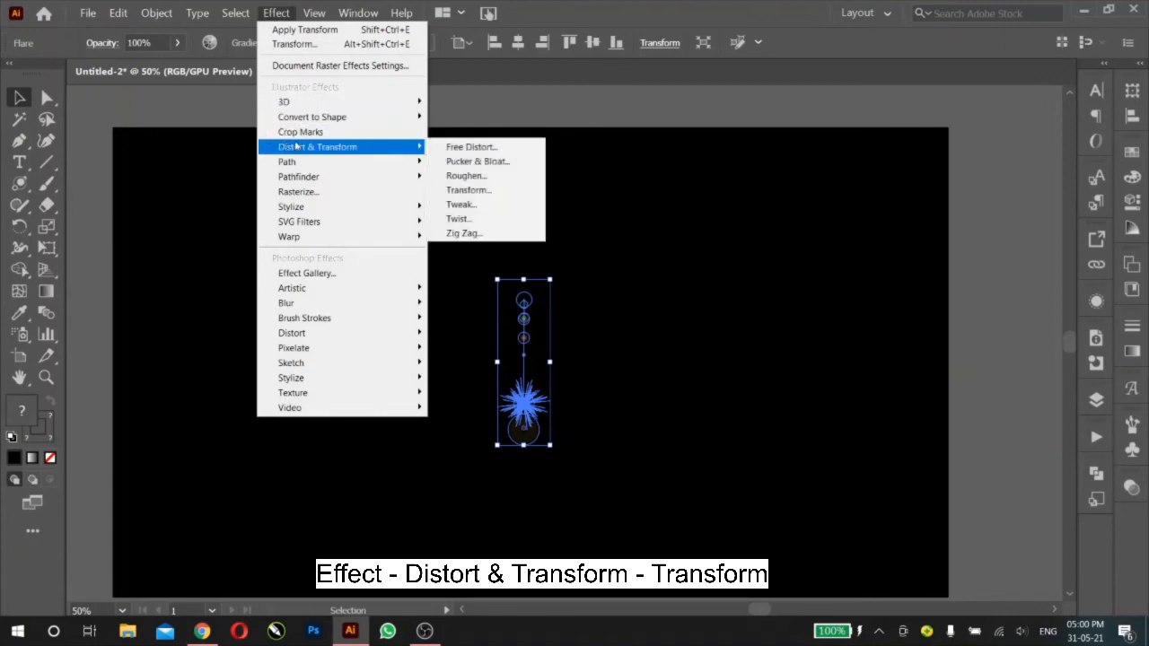
pyautogui.click(468, 191)
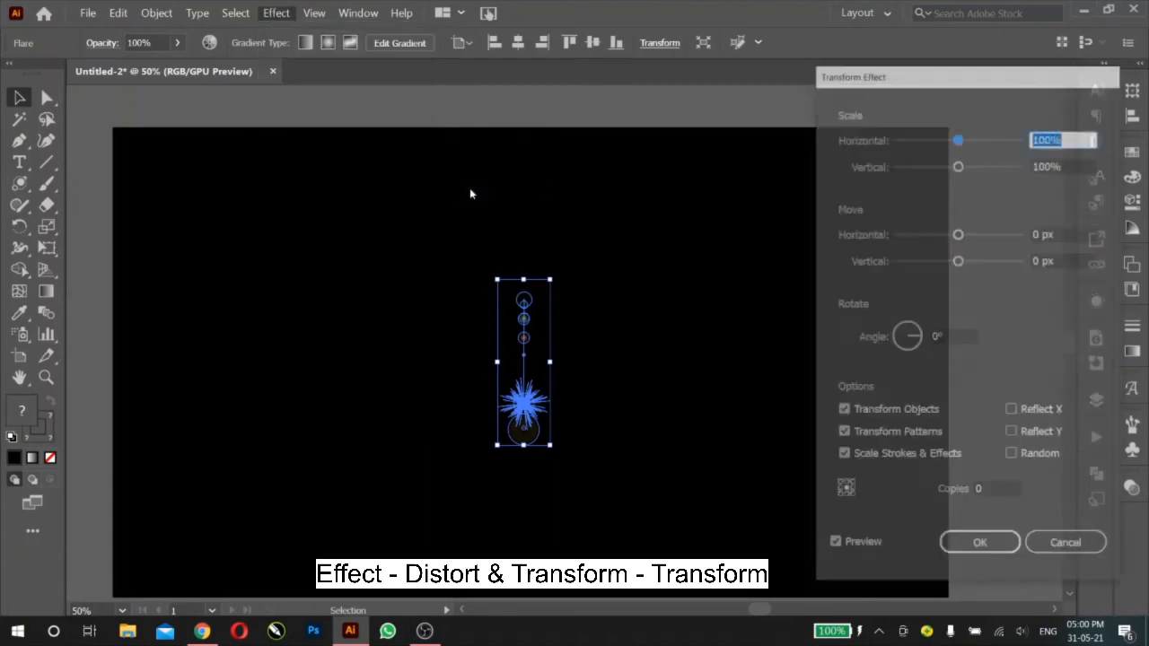
pyautogui.click(952, 337)
pyautogui.write('2')
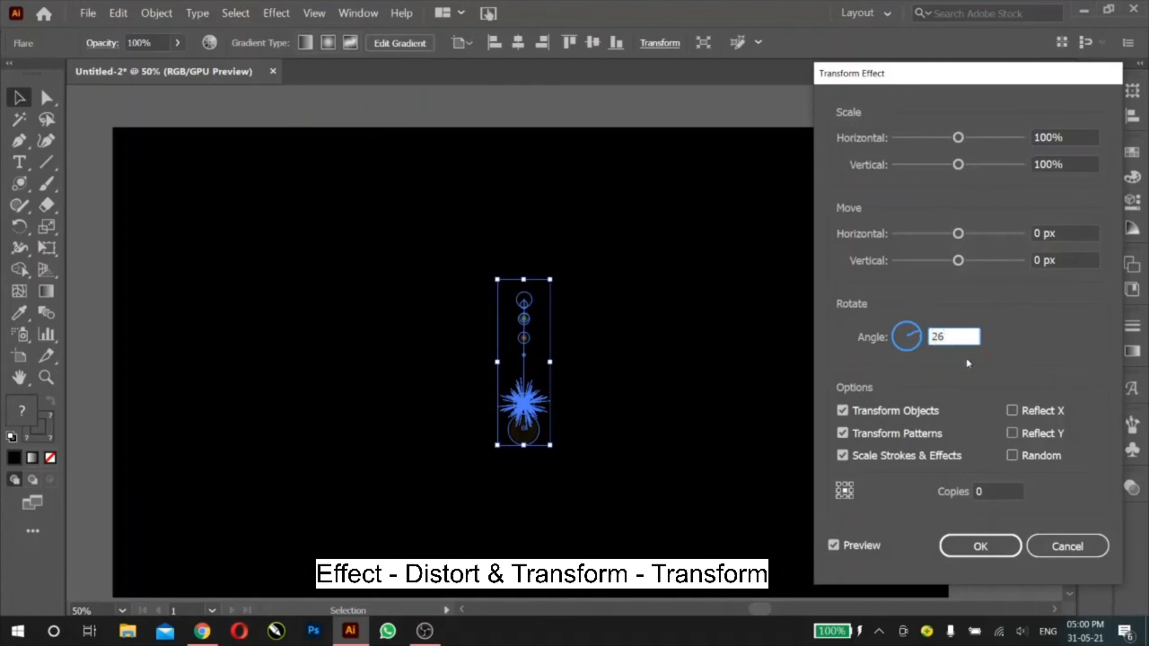
pyautogui.write('6')
pyautogui.click(1004, 490)
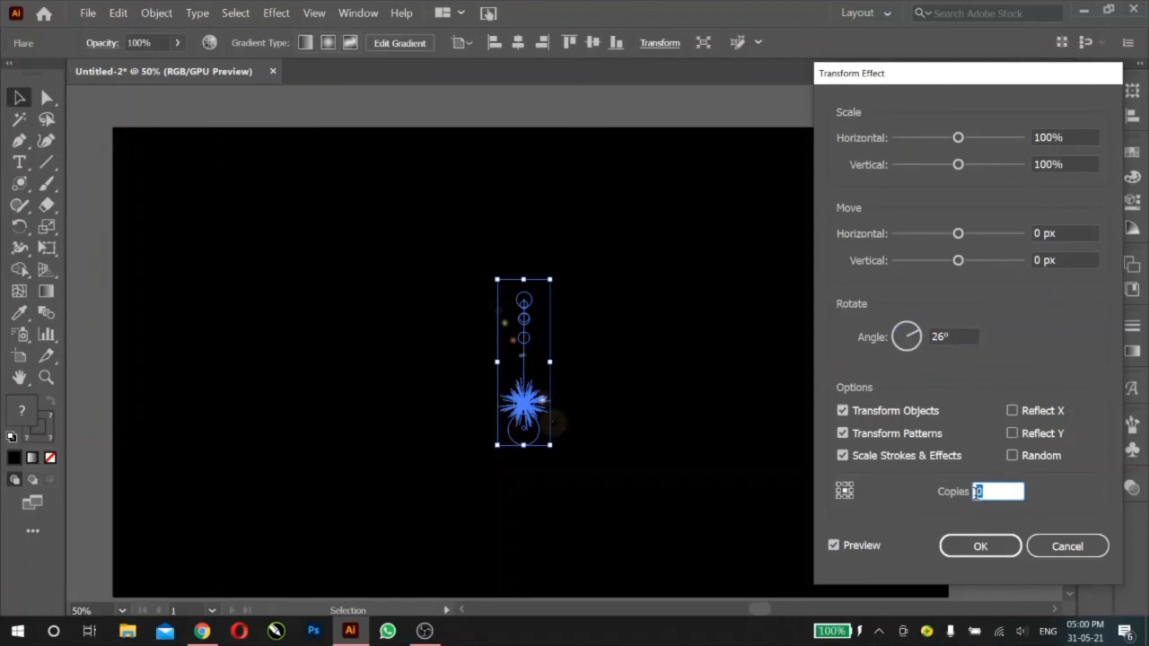
pyautogui.click(1070, 260)
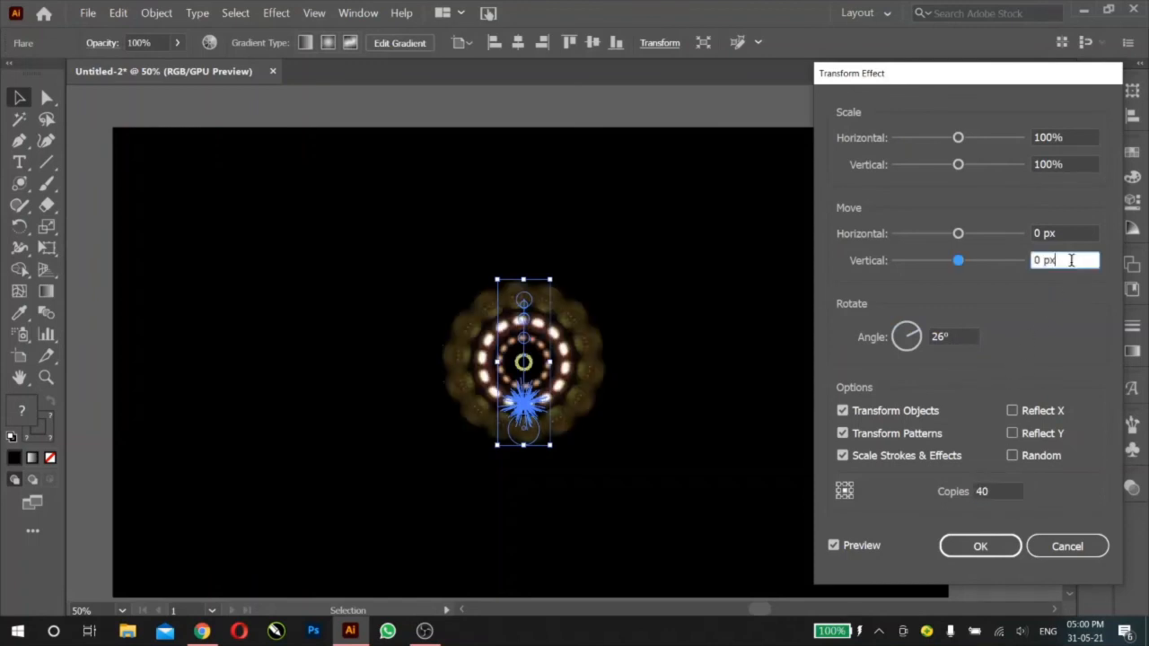
pyautogui.click(996, 549)
pyautogui.click(803, 325)
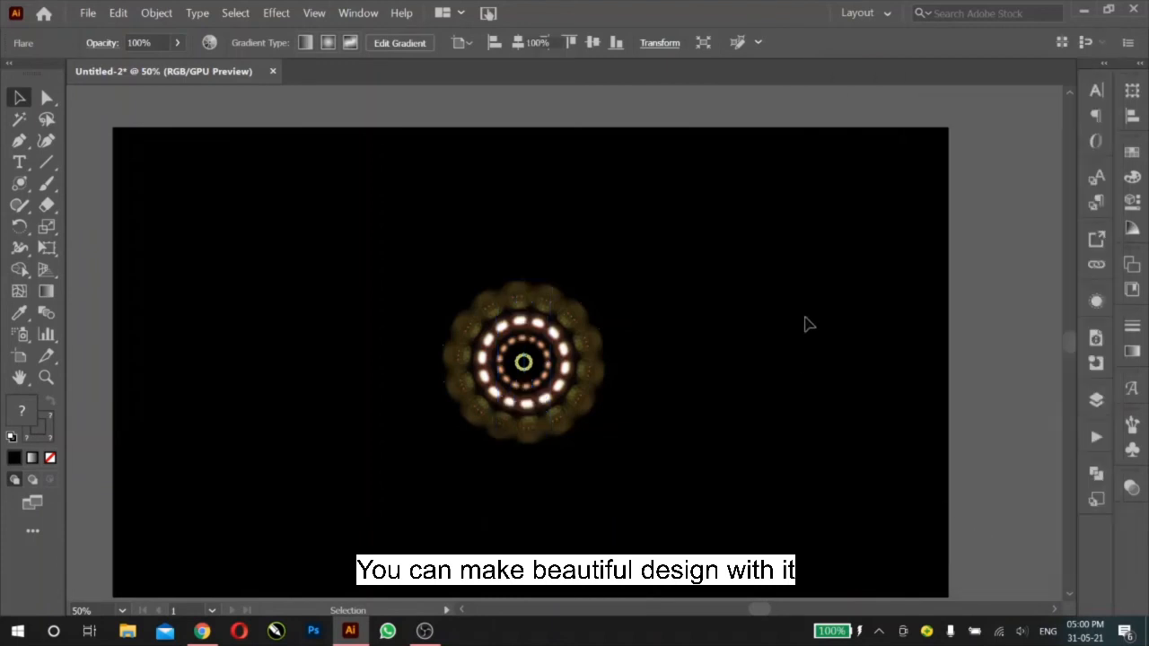
# Step: Move the circular flare pattern to the artboard's upper-left area, enlarge its flare to about 107 × 338 px and deselect it
pyautogui.moveTo(603, 356); pyautogui.dragTo(329, 323)
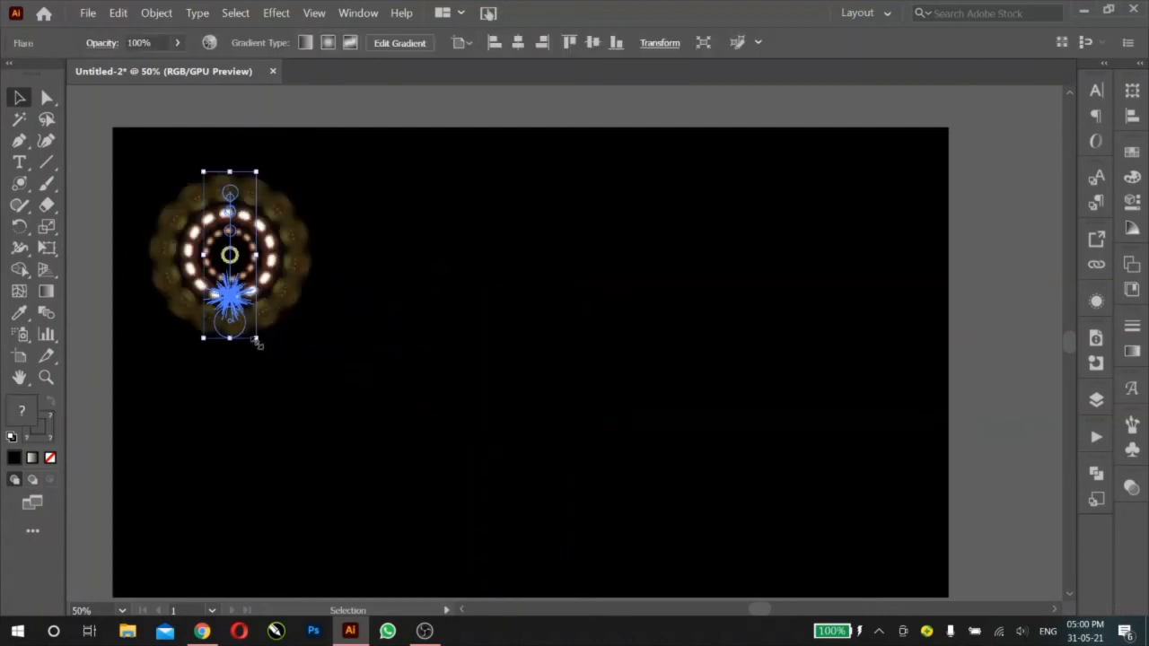
pyautogui.moveTo(260, 349); pyautogui.dragTo(297, 395)
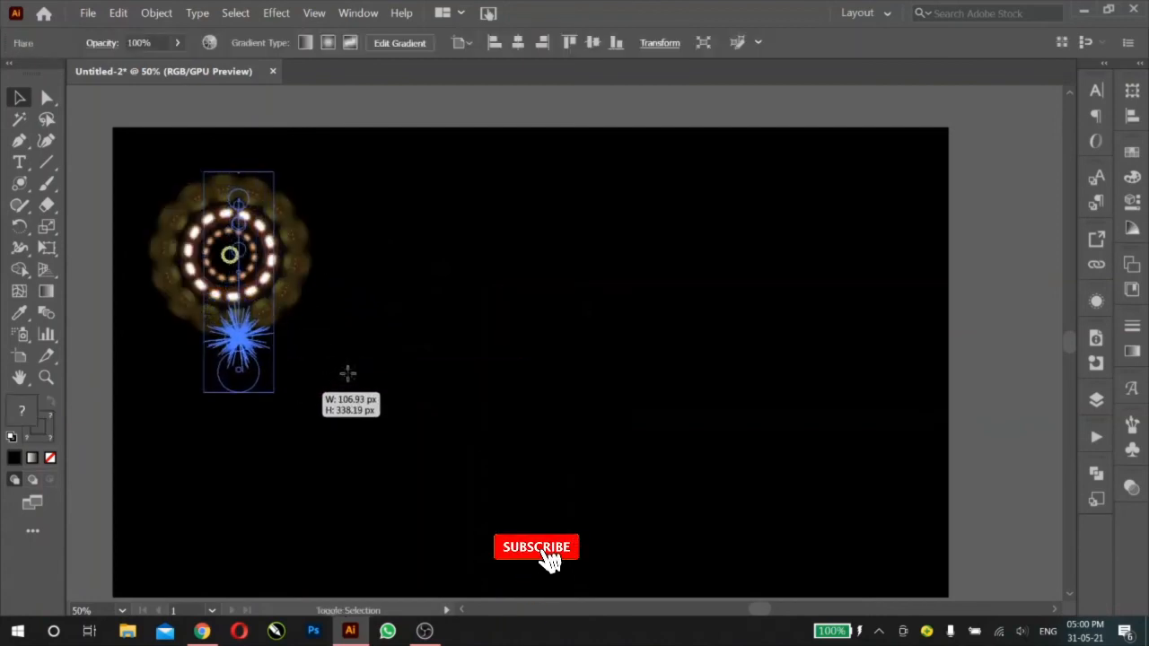
pyautogui.click(398, 331)
# Step: Duplicate the enlarged flare pattern, arrange the two copies side by side in the artboard's upper half and deselect them
pyautogui.moveTo(302, 313); pyautogui.dragTo(480, 308)
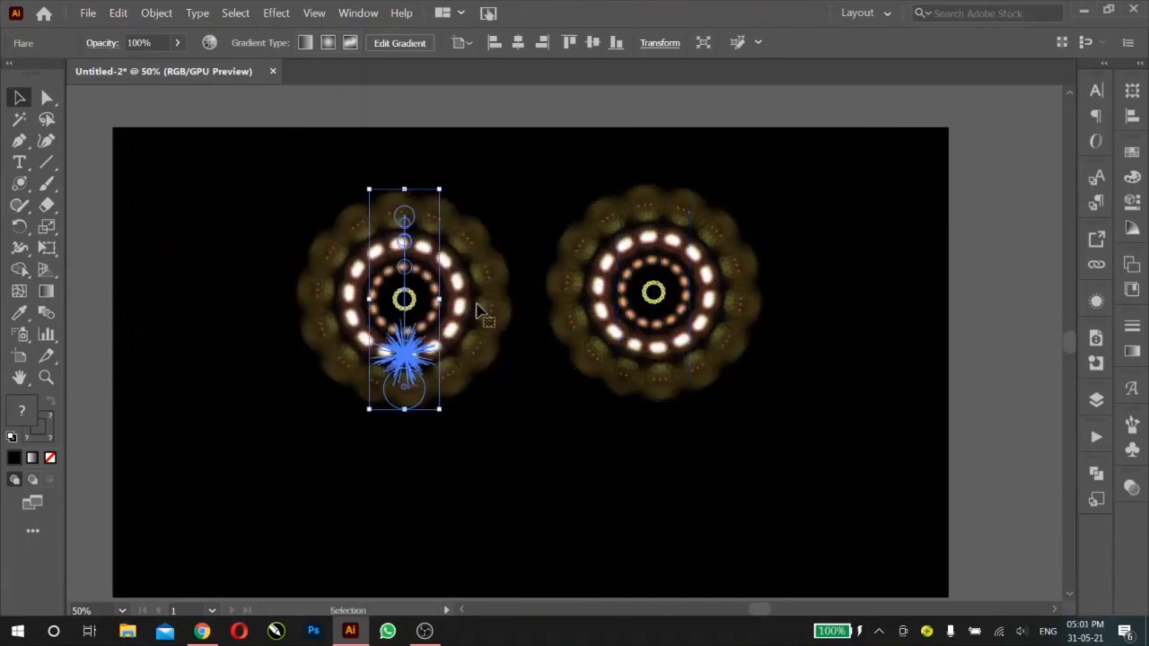
pyautogui.click(609, 477)
pyautogui.moveTo(741, 498); pyautogui.dragTo(747, 483)
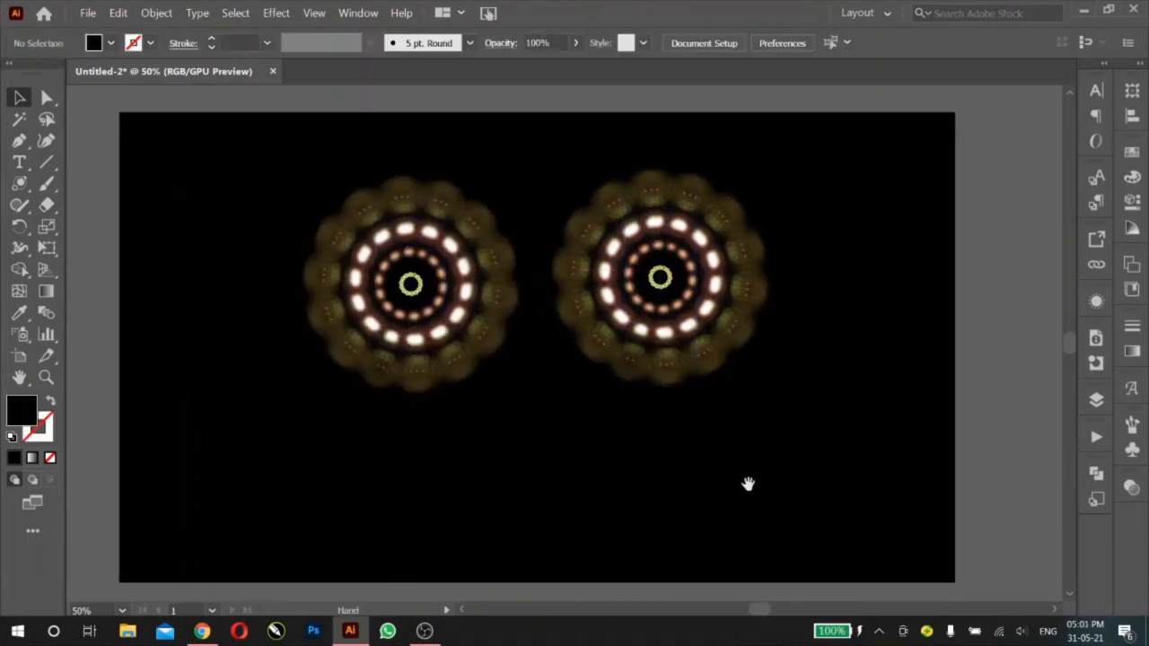